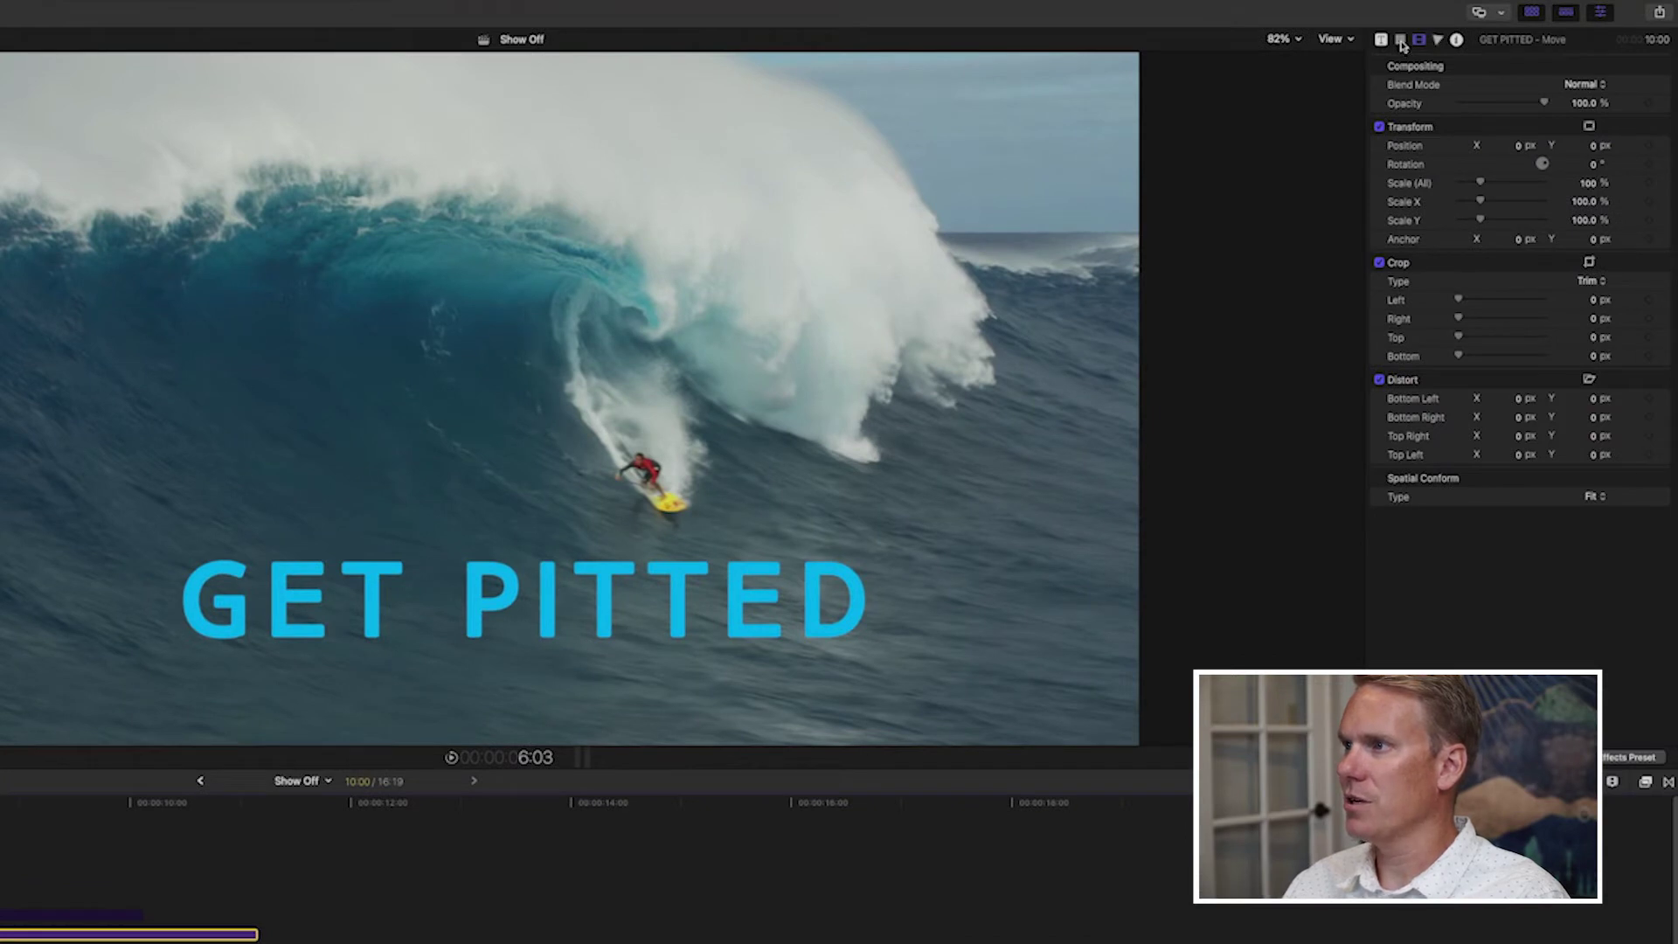
Step: Turn on the outline for the GET PITTED title and set the outline width to 8.0
{"action": "left_click", "coordinate": [1400, 40]}
{"action": "scroll", "coordinate": [1482, 411], "scroll_direction": "down", "scroll_amount": 2}
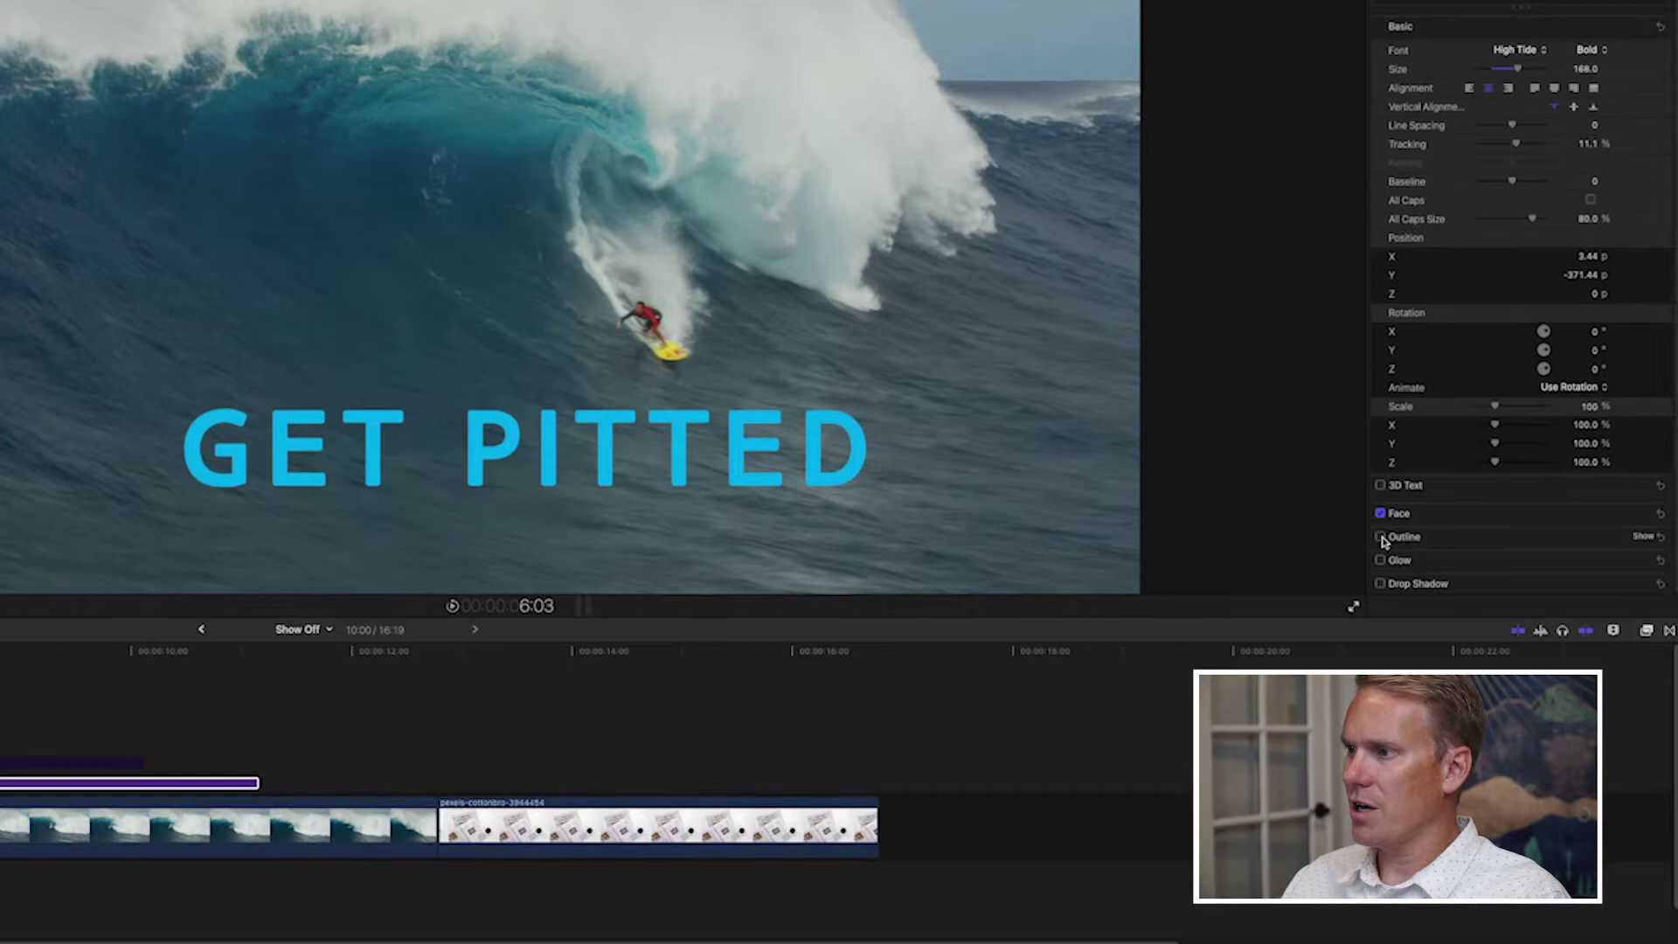
{"action": "left_click", "coordinate": [1383, 539]}
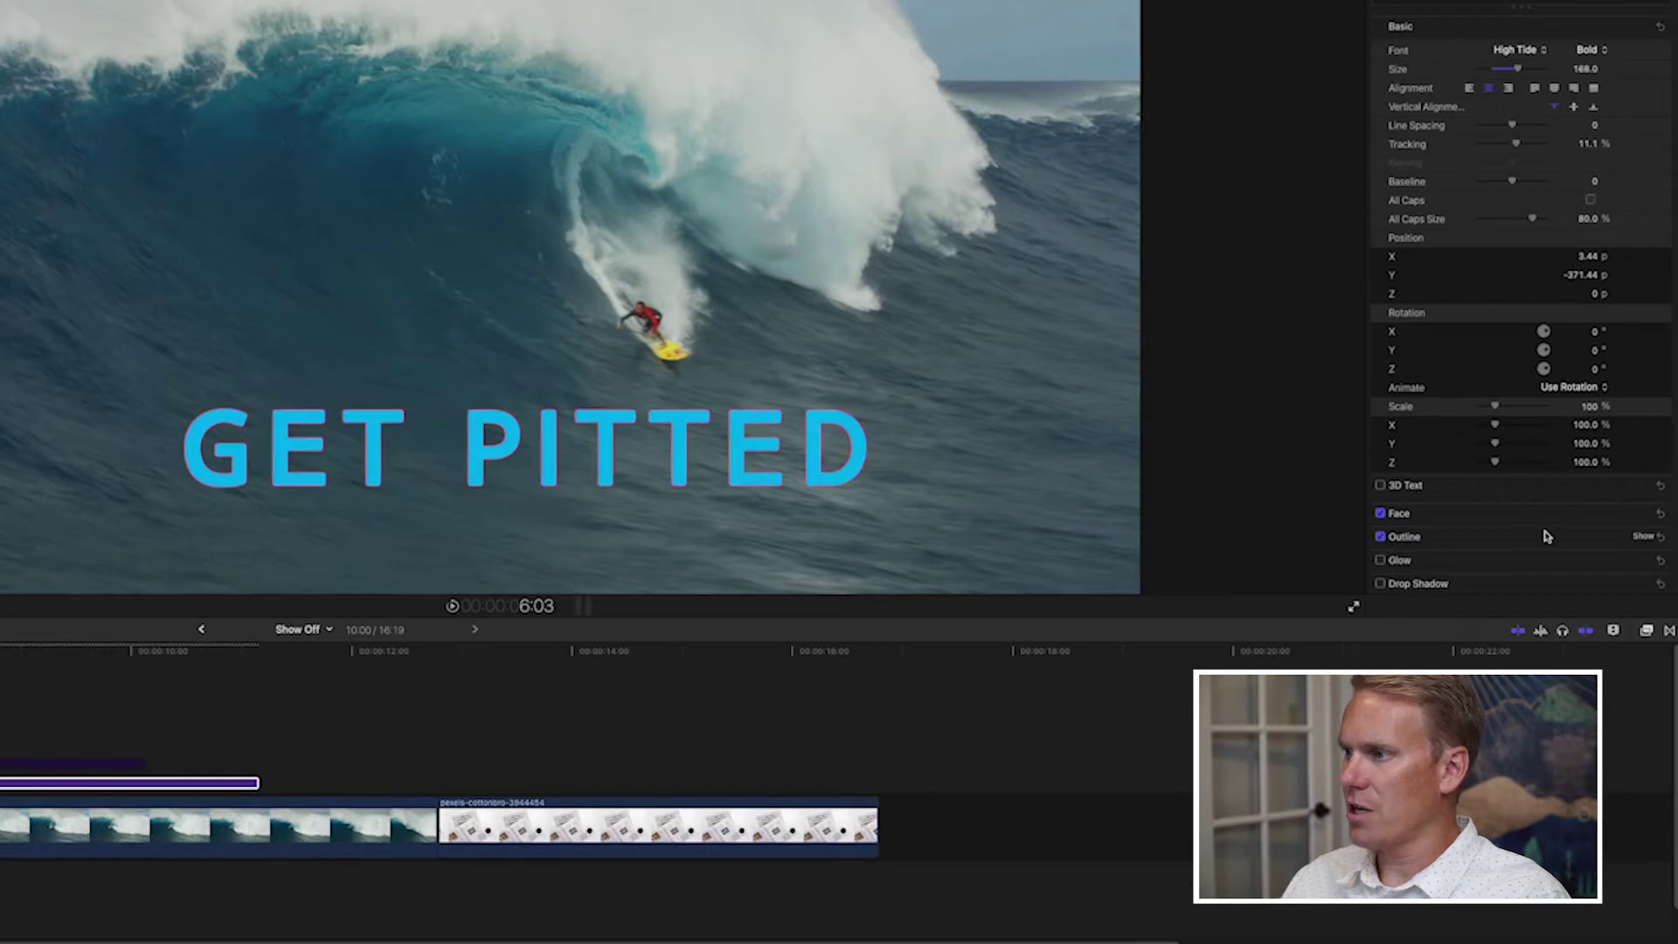
{"action": "left_click", "coordinate": [1643, 537]}
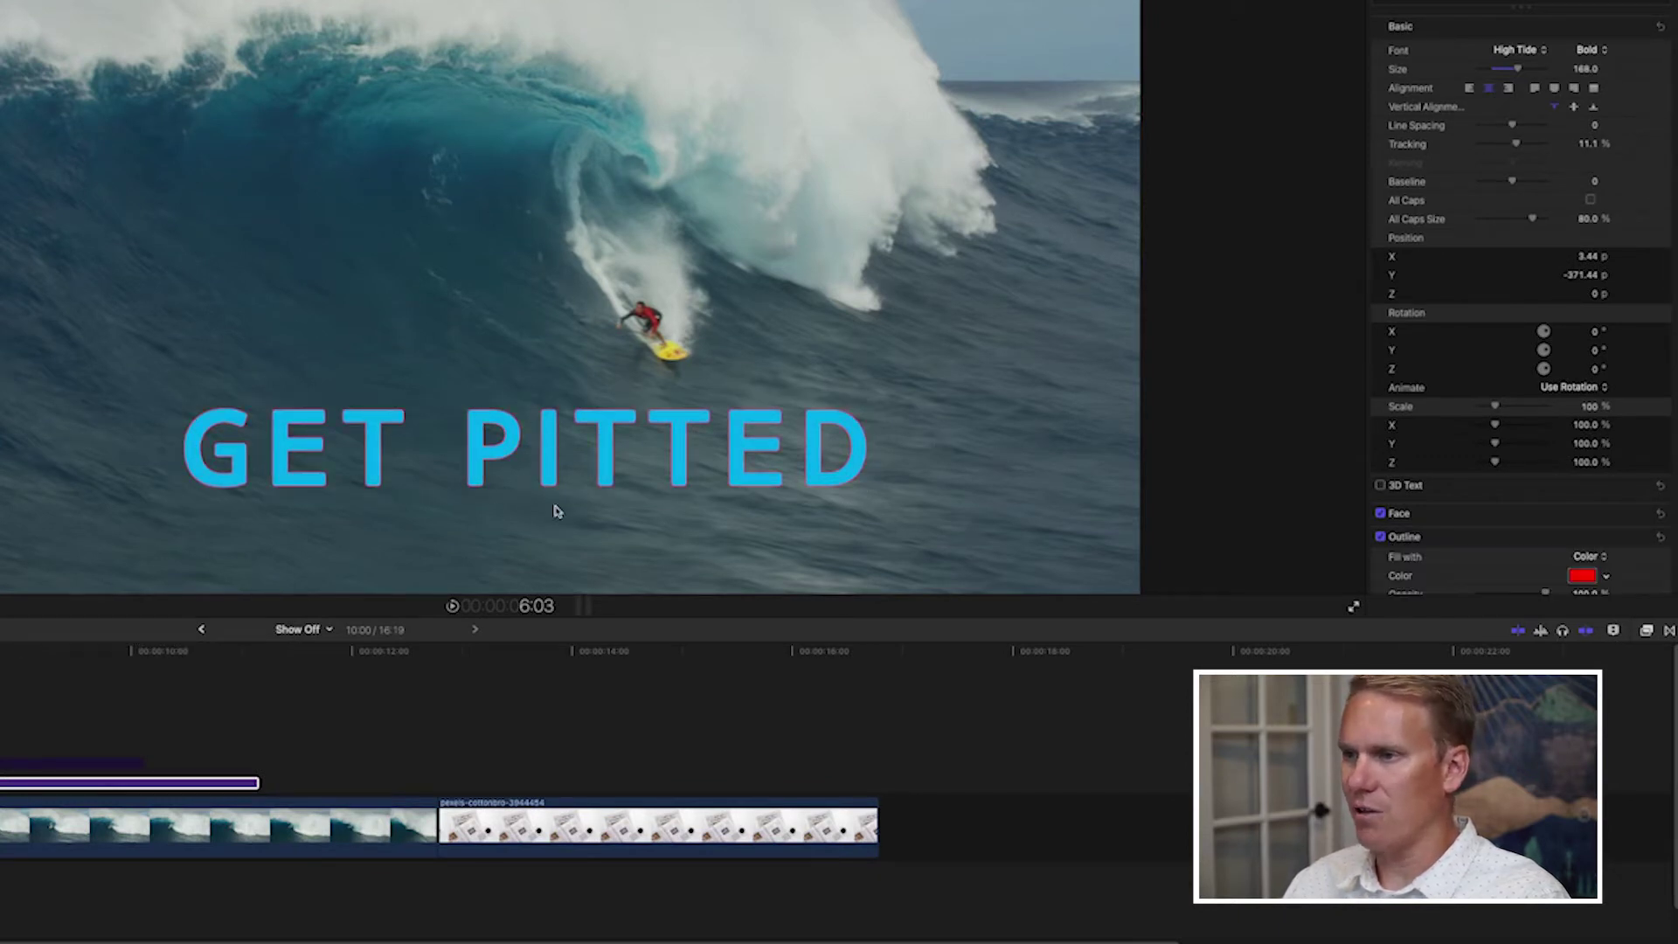
{"action": "scroll", "coordinate": [1623, 543], "scroll_direction": "down", "scroll_amount": 3}
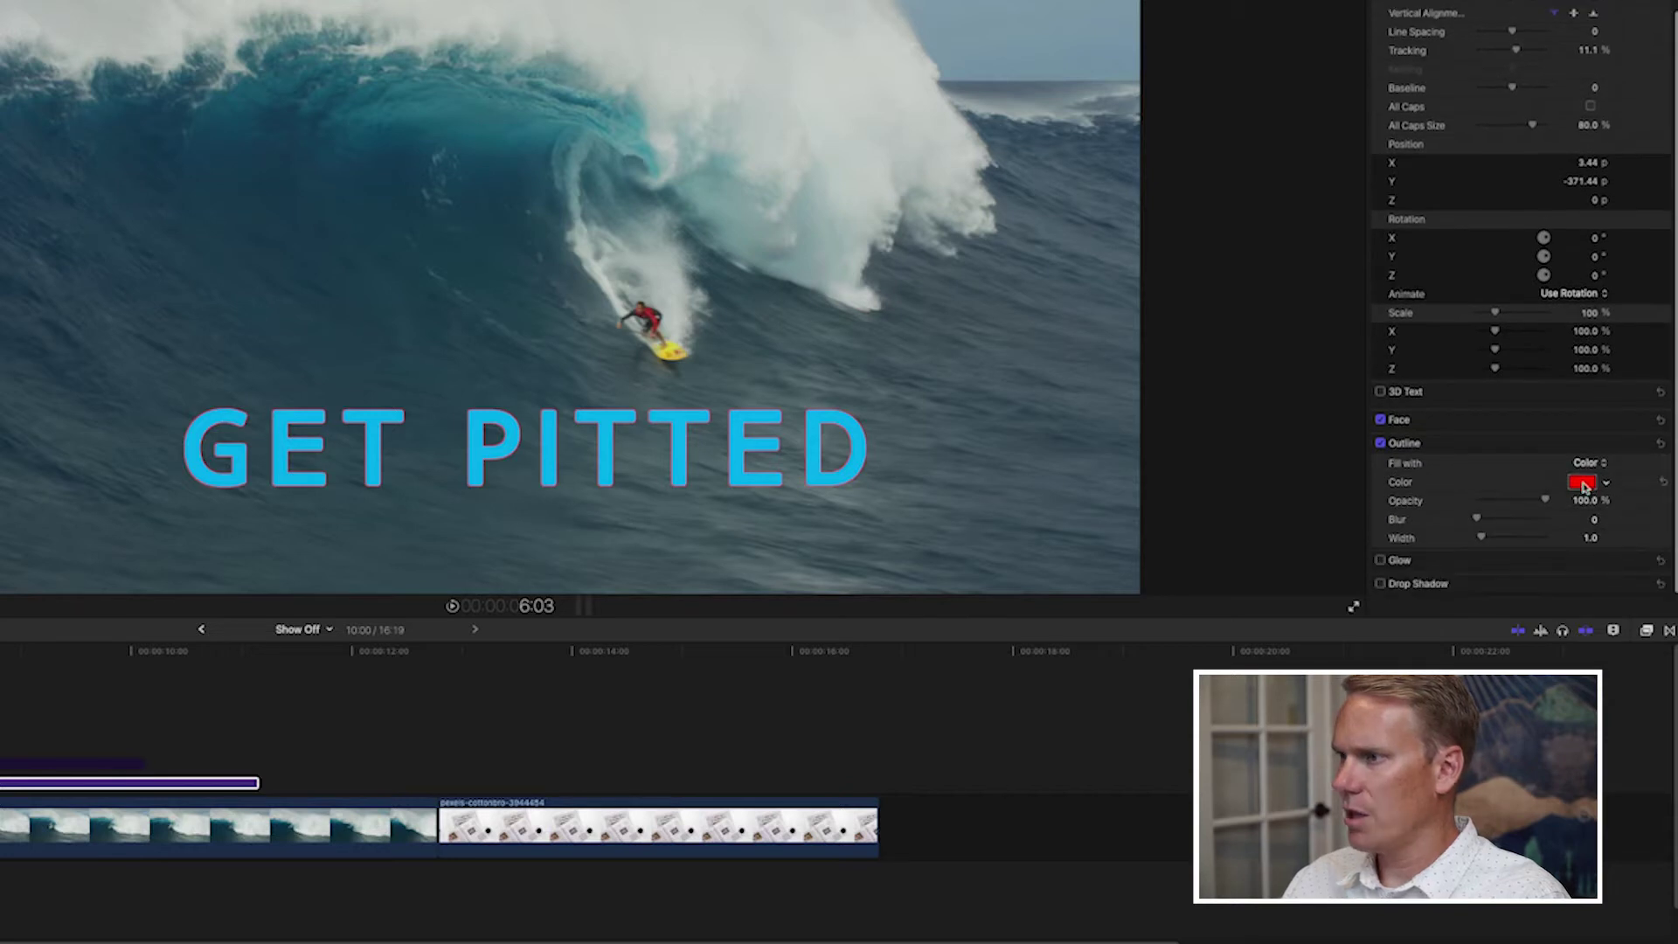
{"action": "left_click_drag", "start_coordinate": [1484, 541], "coordinate": [1518, 537]}
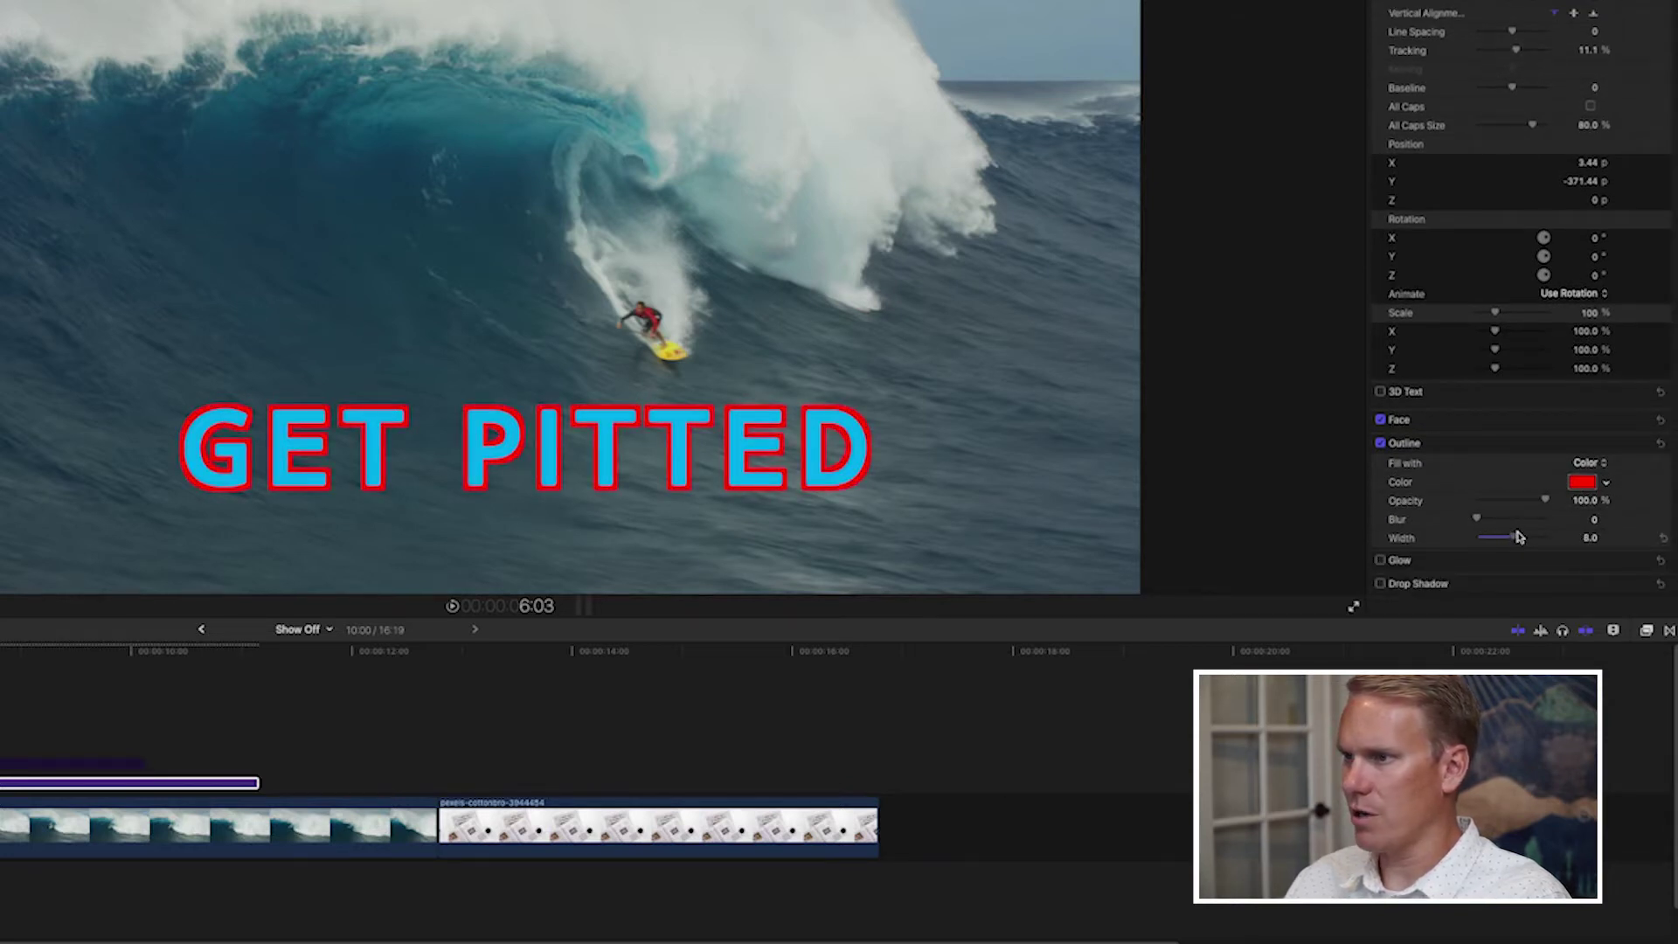
Step: Recolour the outline with yellow sampled from the surfboard in the footage, and try the outline blur while leaving it at 0
{"action": "left_click", "coordinate": [1582, 481]}
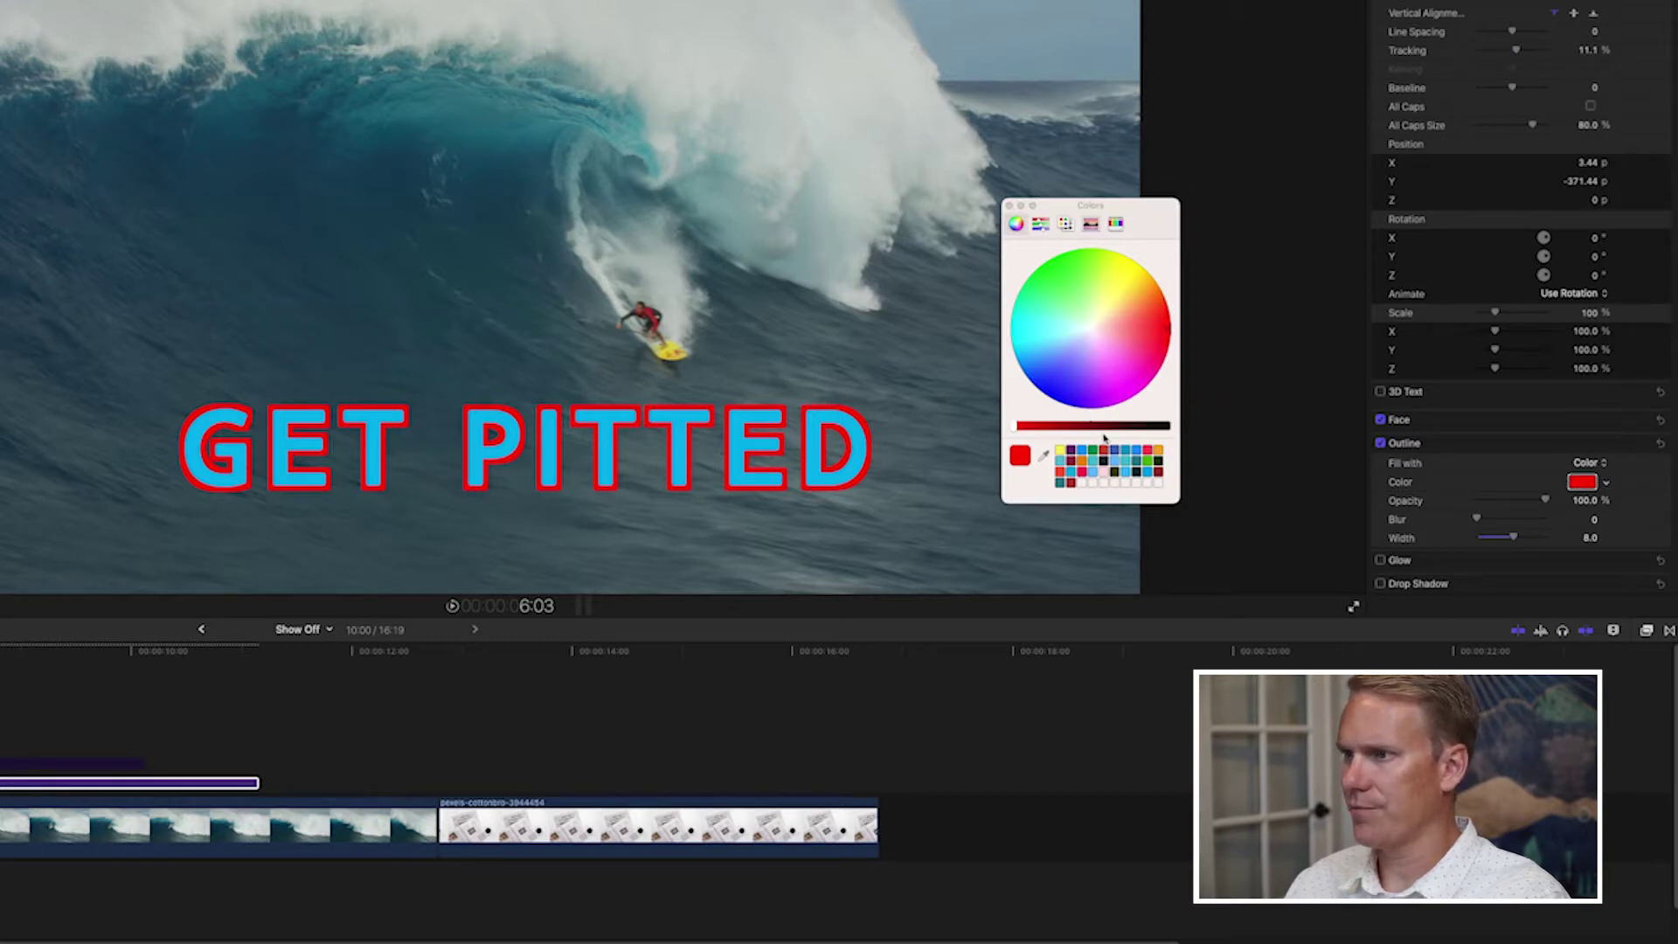
{"action": "left_click", "coordinate": [1043, 455]}
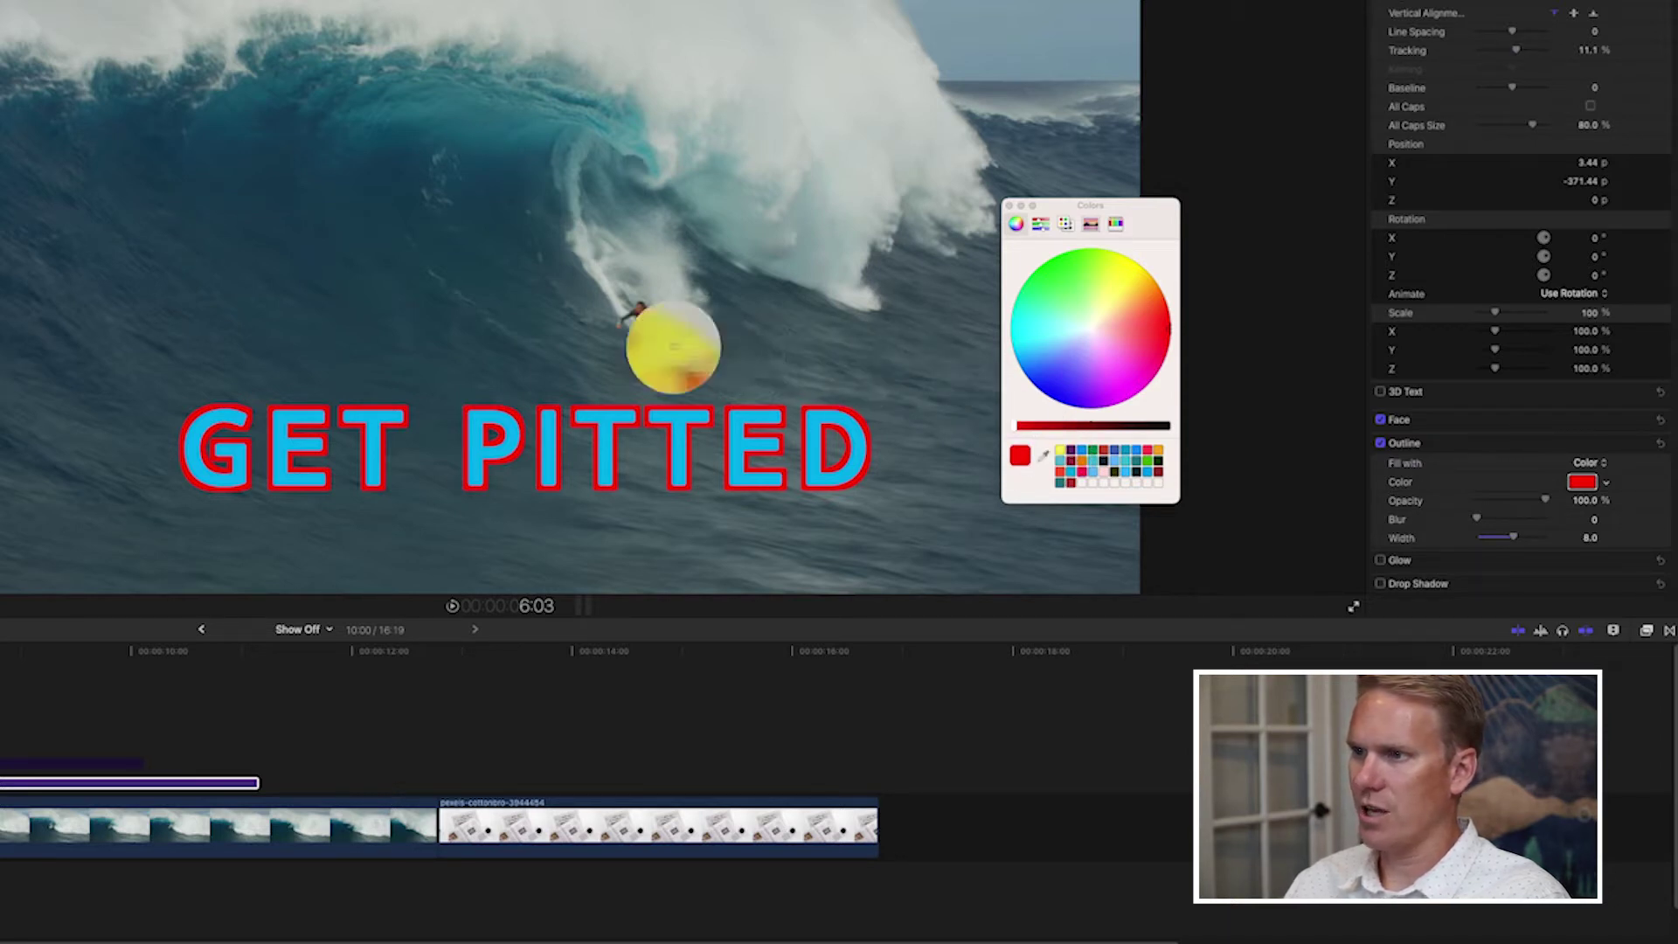
{"action": "left_click", "coordinate": [674, 347]}
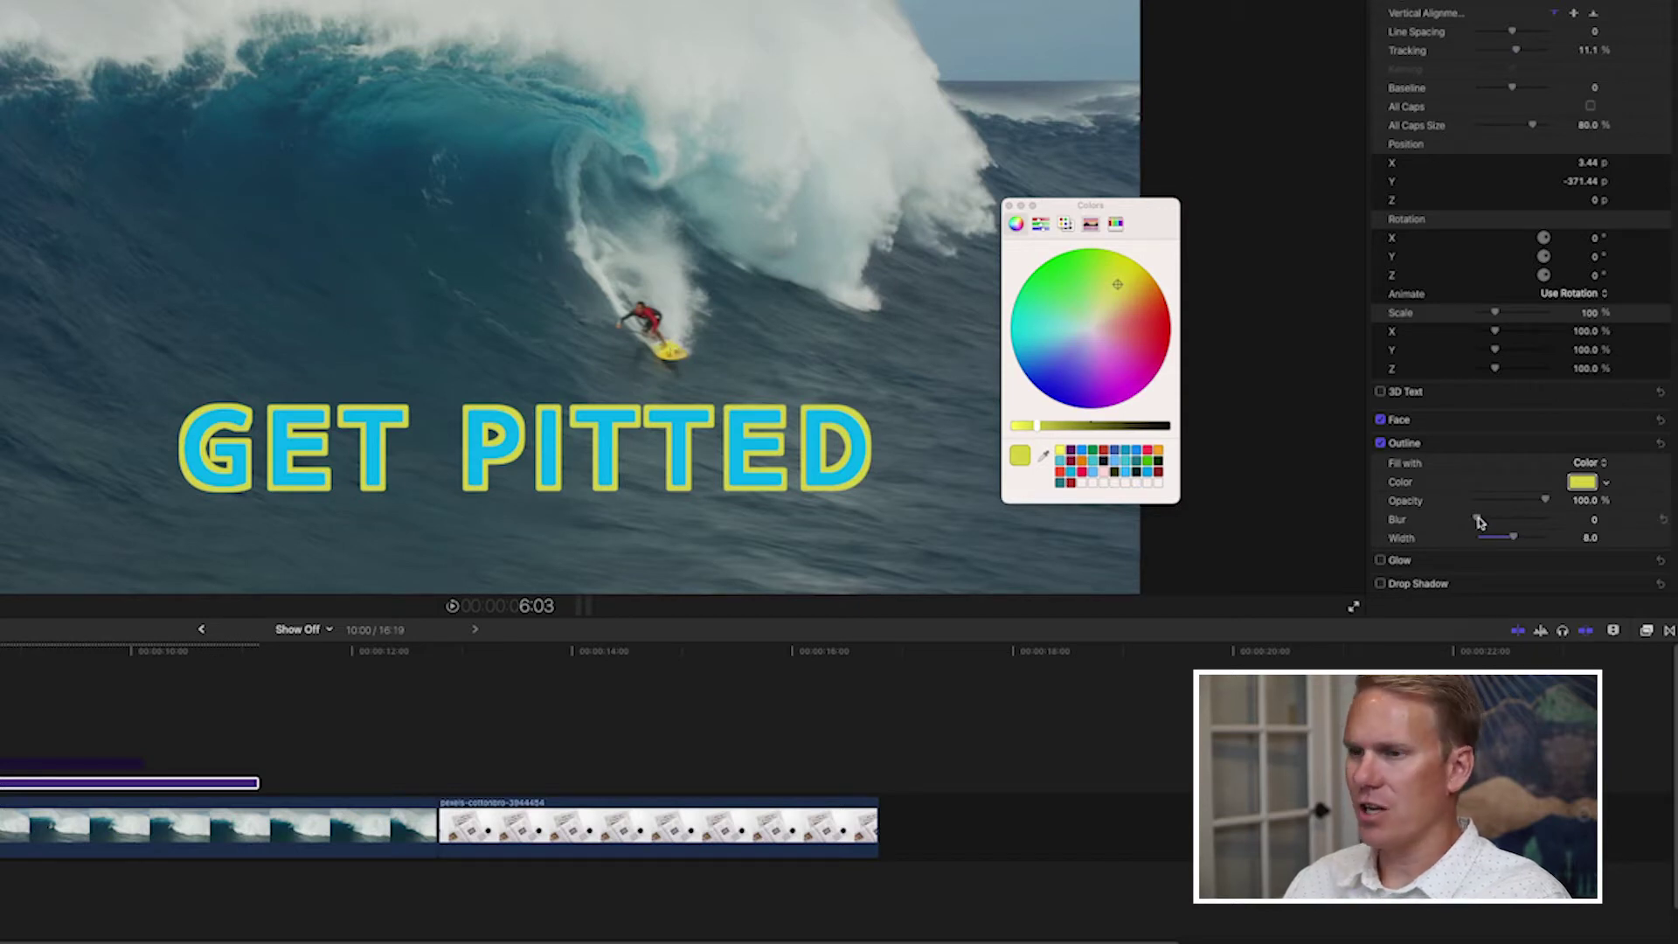
{"action": "left_click_drag", "start_coordinate": [1479, 522], "coordinate": [1437, 529]}
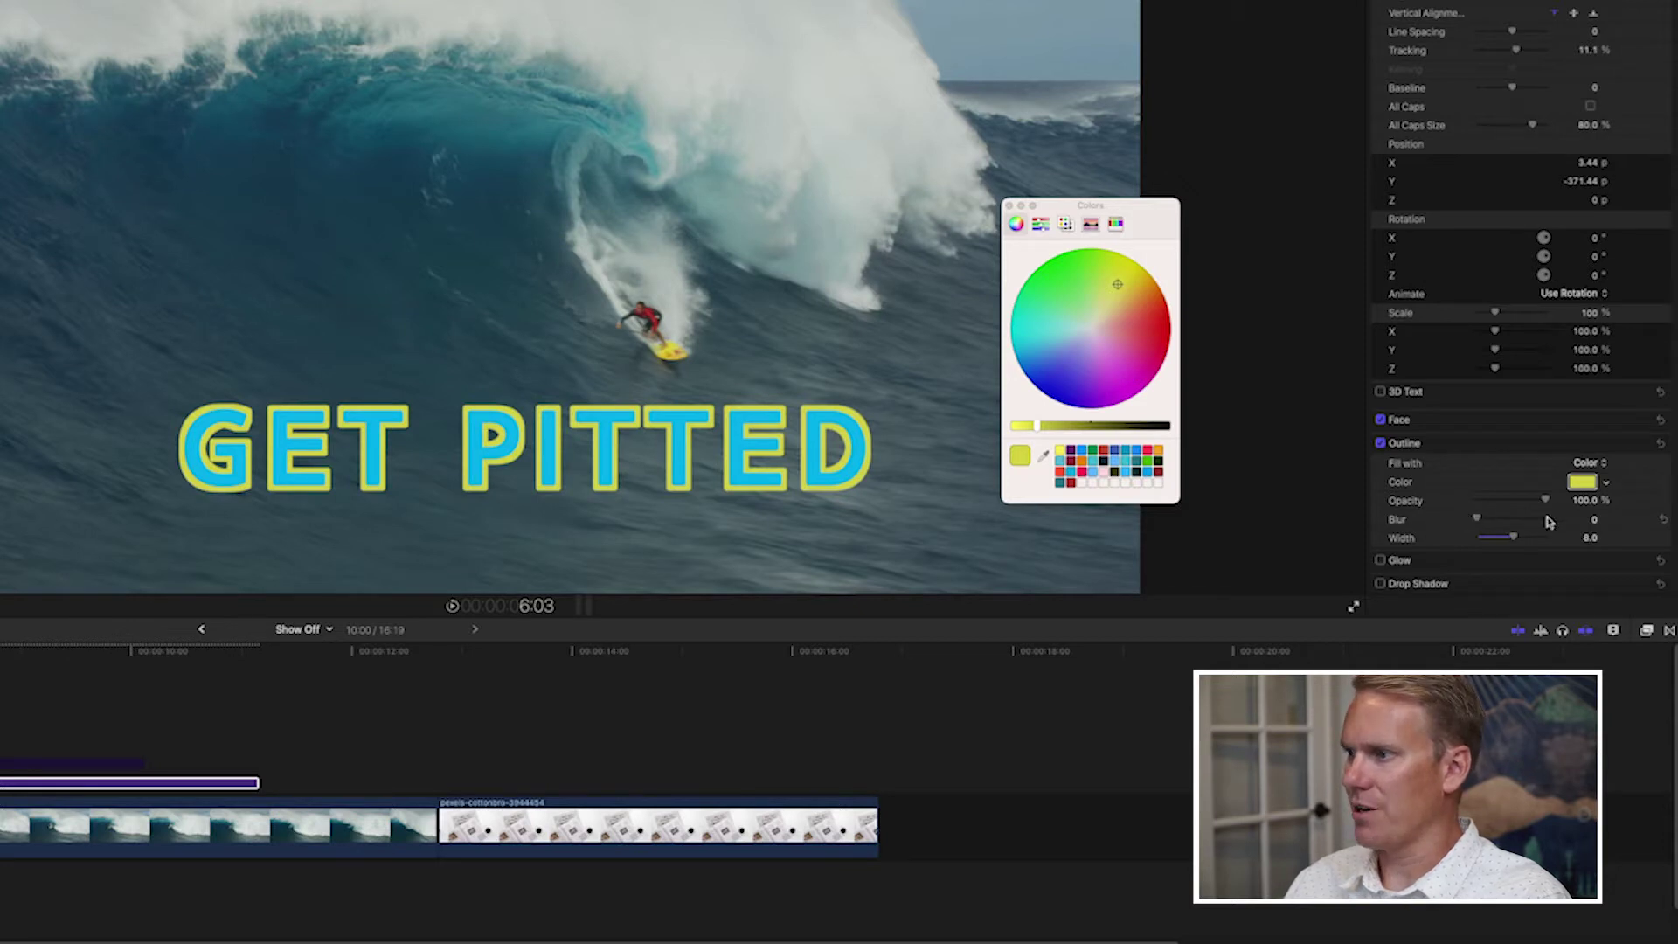
Step: Change the outline fill to Gradient, running from the sampled surfboard yellow to a green swatch
{"action": "left_click", "coordinate": [1593, 464]}
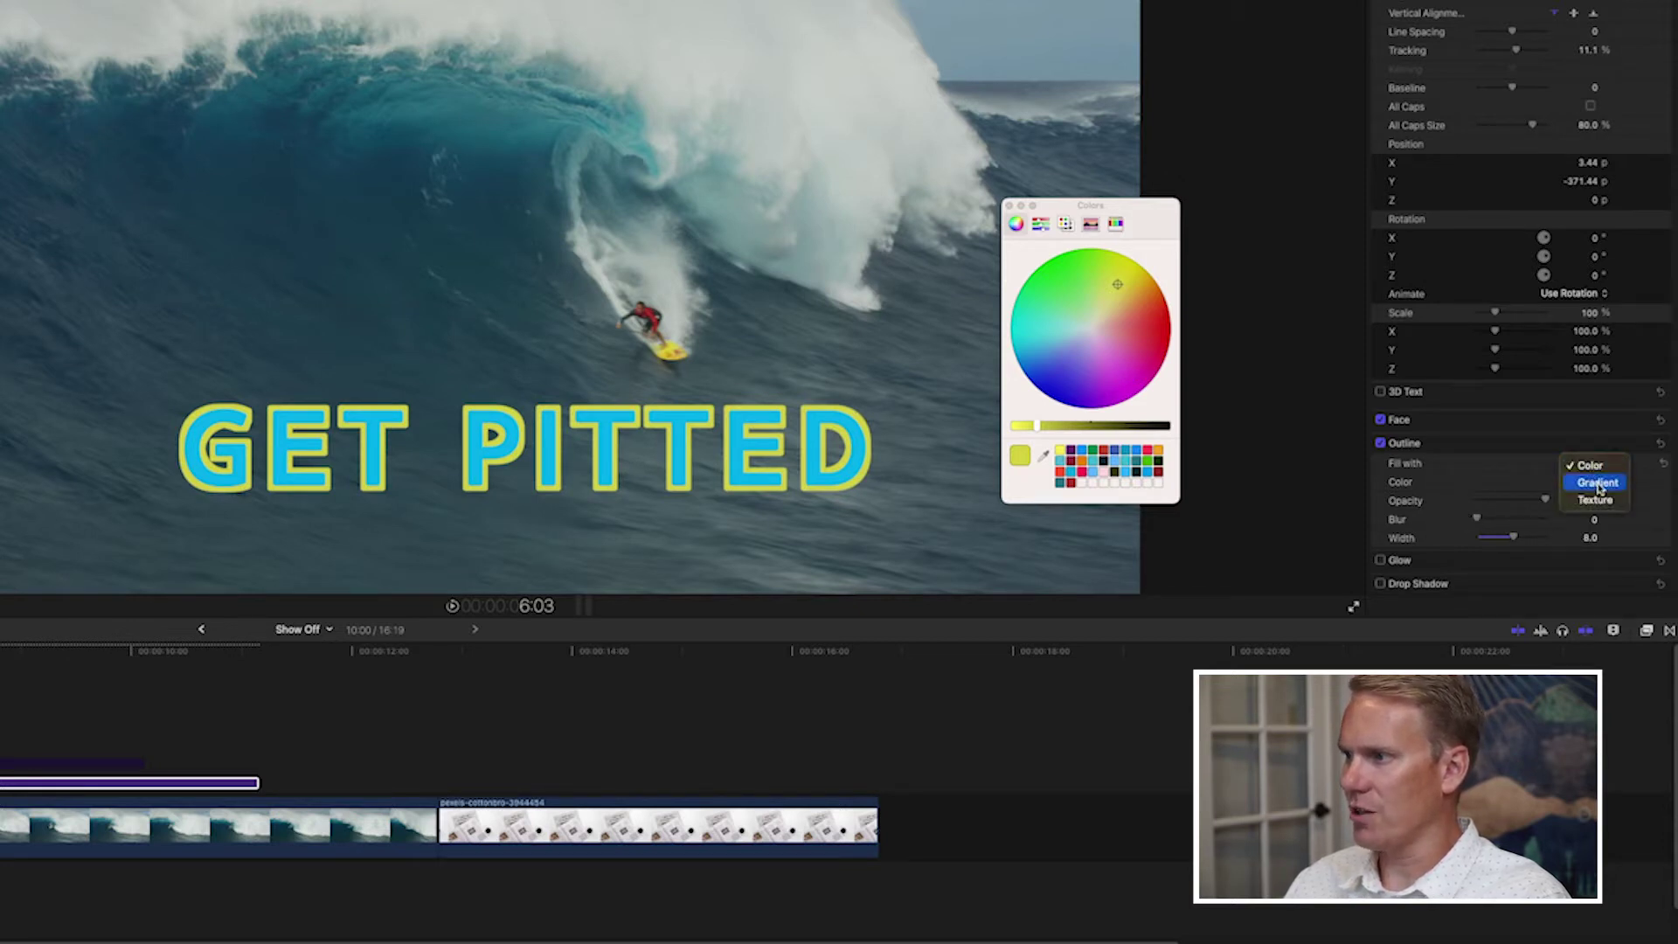
{"action": "left_click", "coordinate": [1599, 483]}
{"action": "scroll", "coordinate": [1487, 394], "scroll_direction": "down", "scroll_amount": 2}
{"action": "left_click", "coordinate": [1382, 490]}
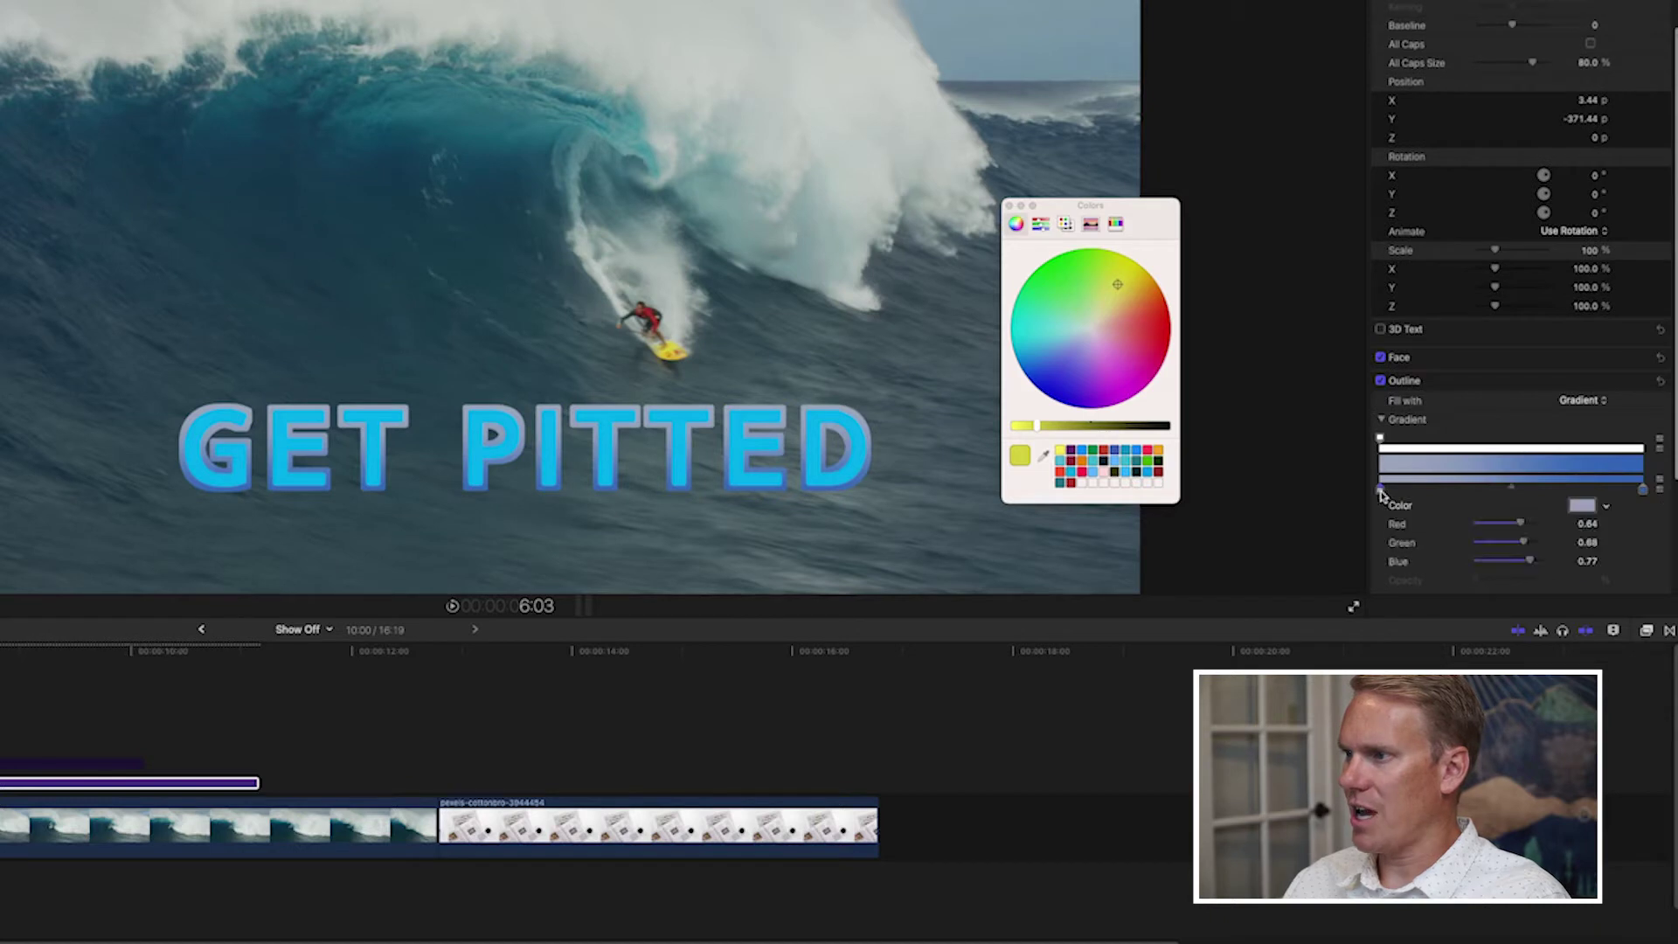
{"action": "left_click", "coordinate": [1583, 505]}
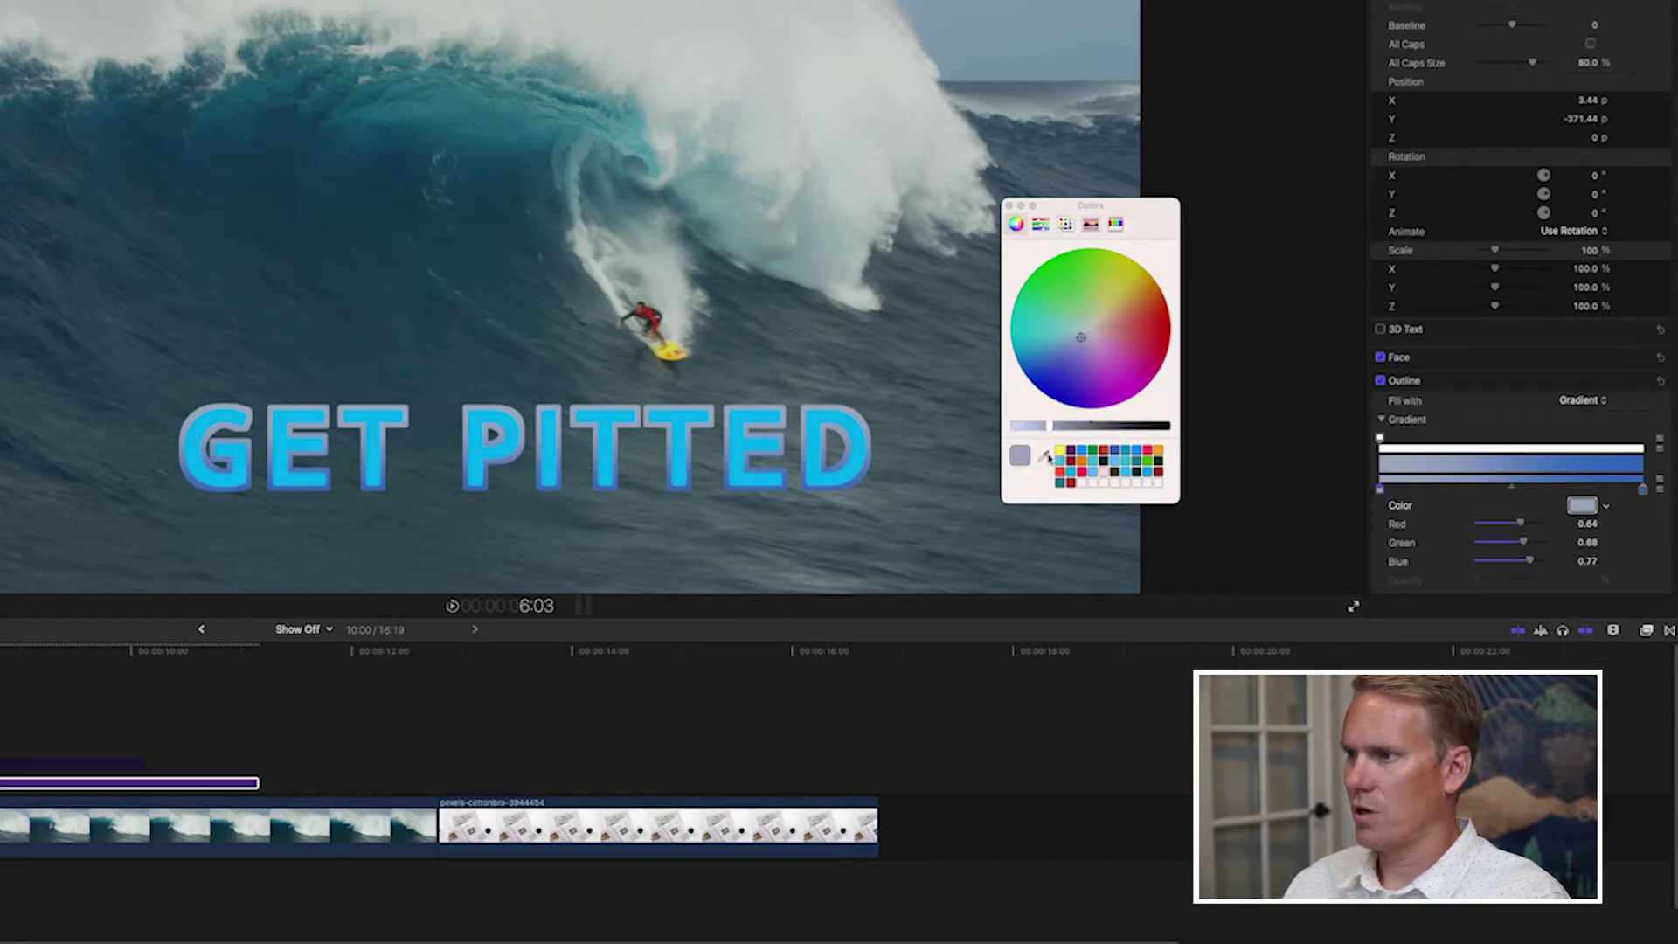
{"action": "left_click", "coordinate": [1043, 458]}
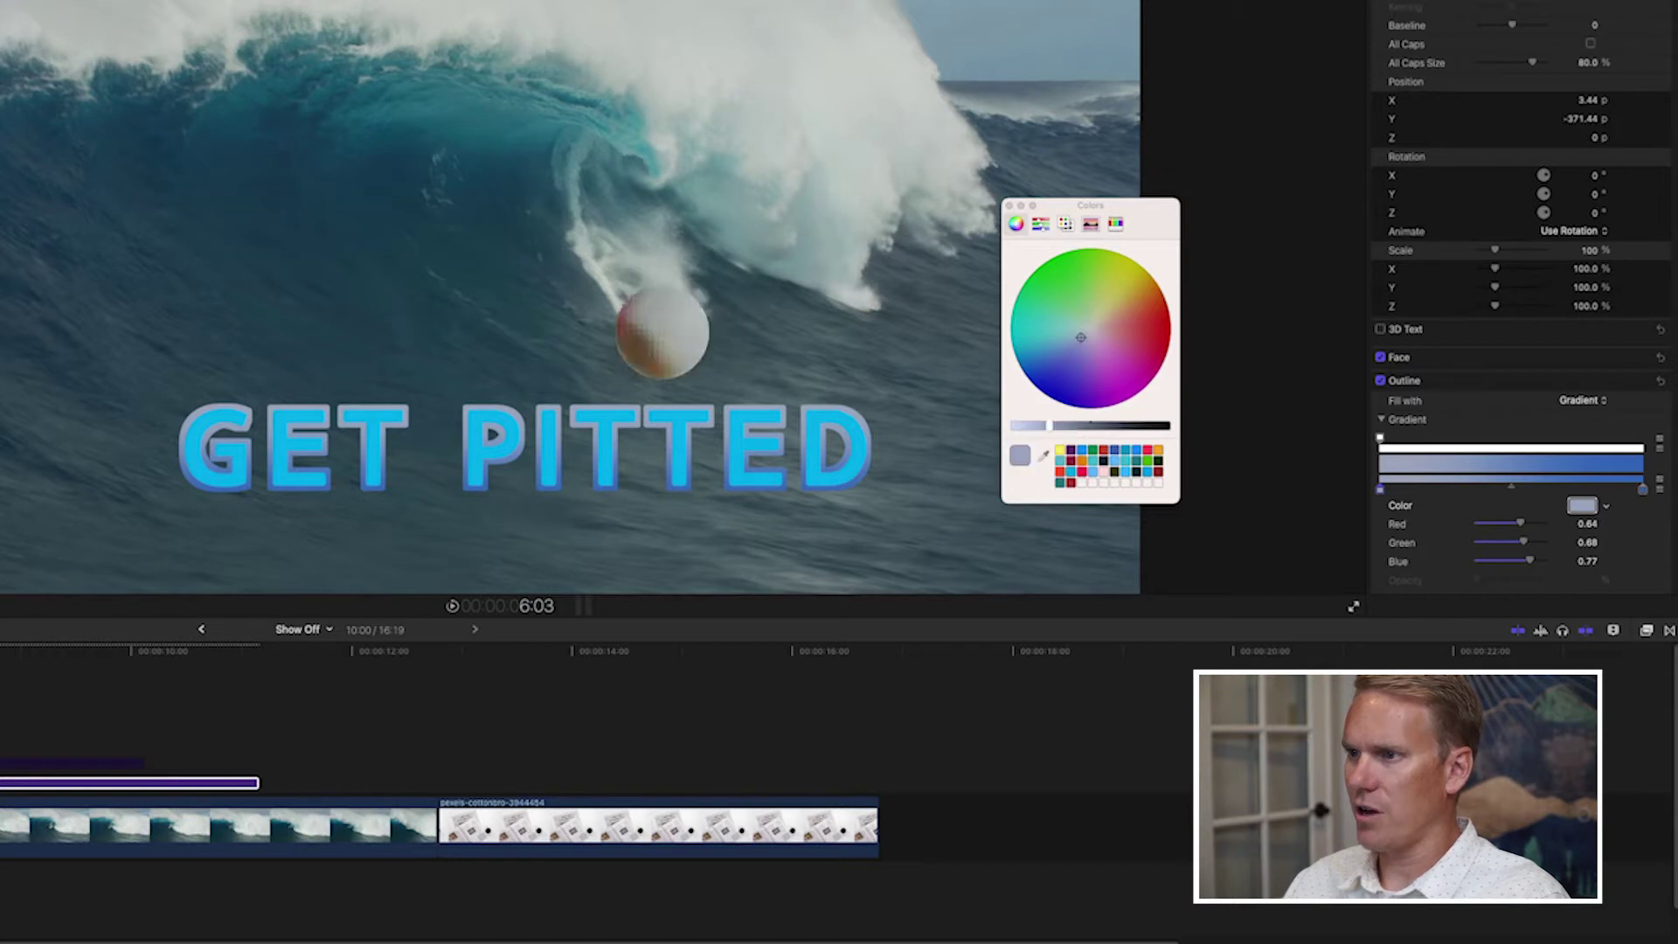
{"action": "left_click", "coordinate": [672, 347]}
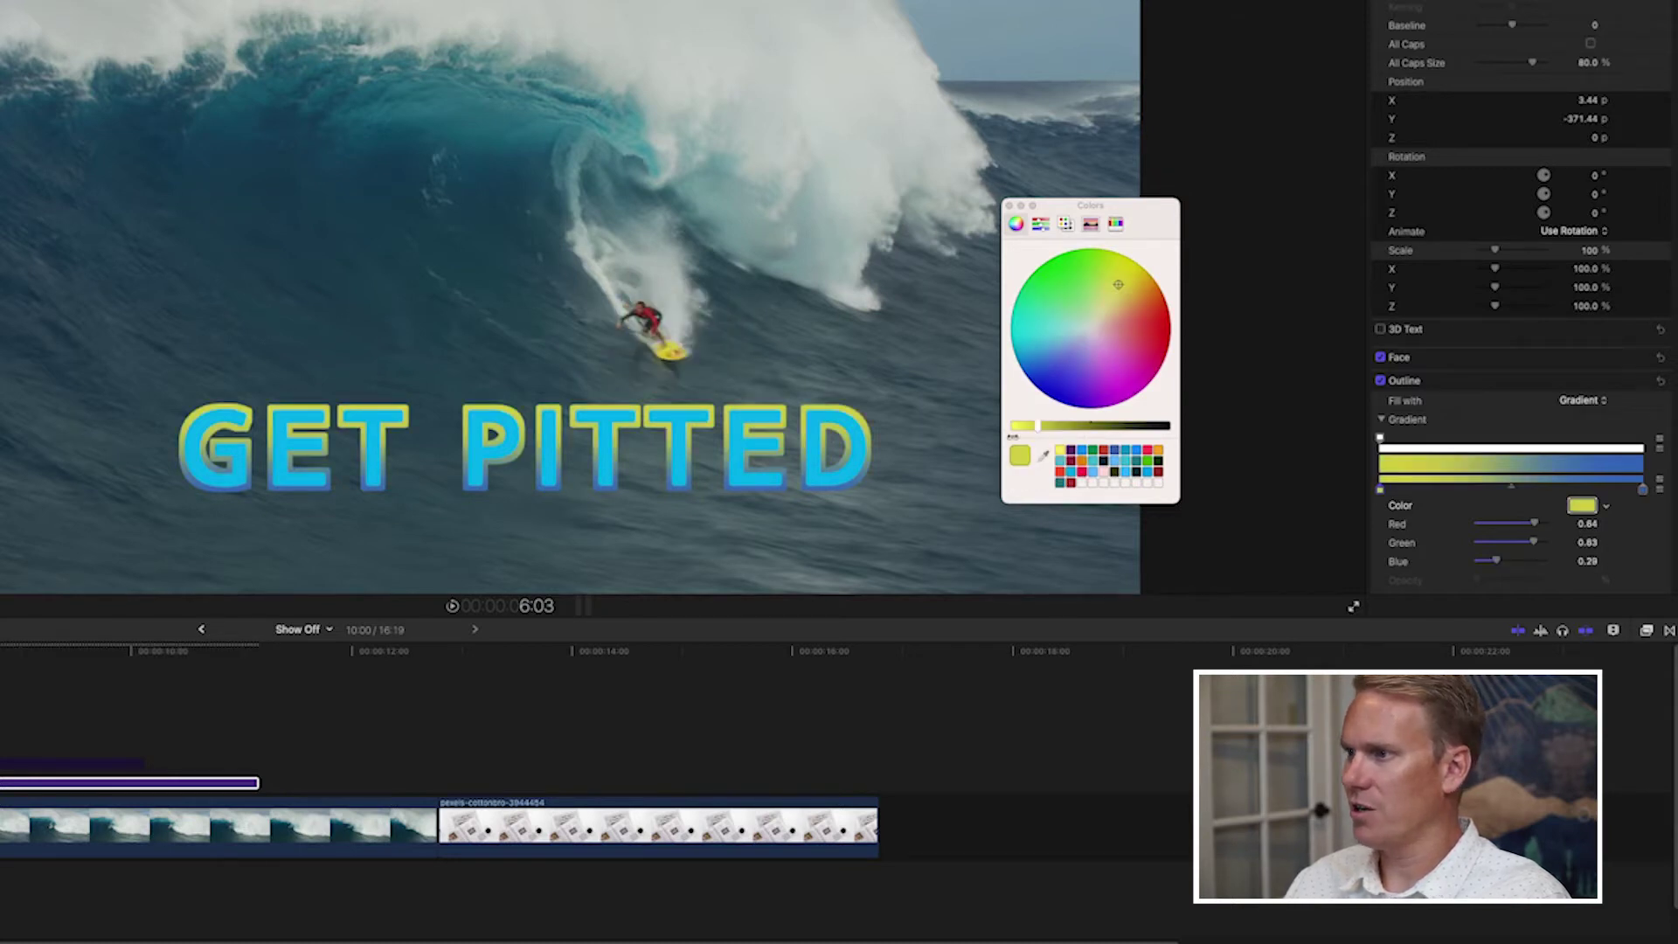
{"action": "left_click", "coordinate": [1645, 492]}
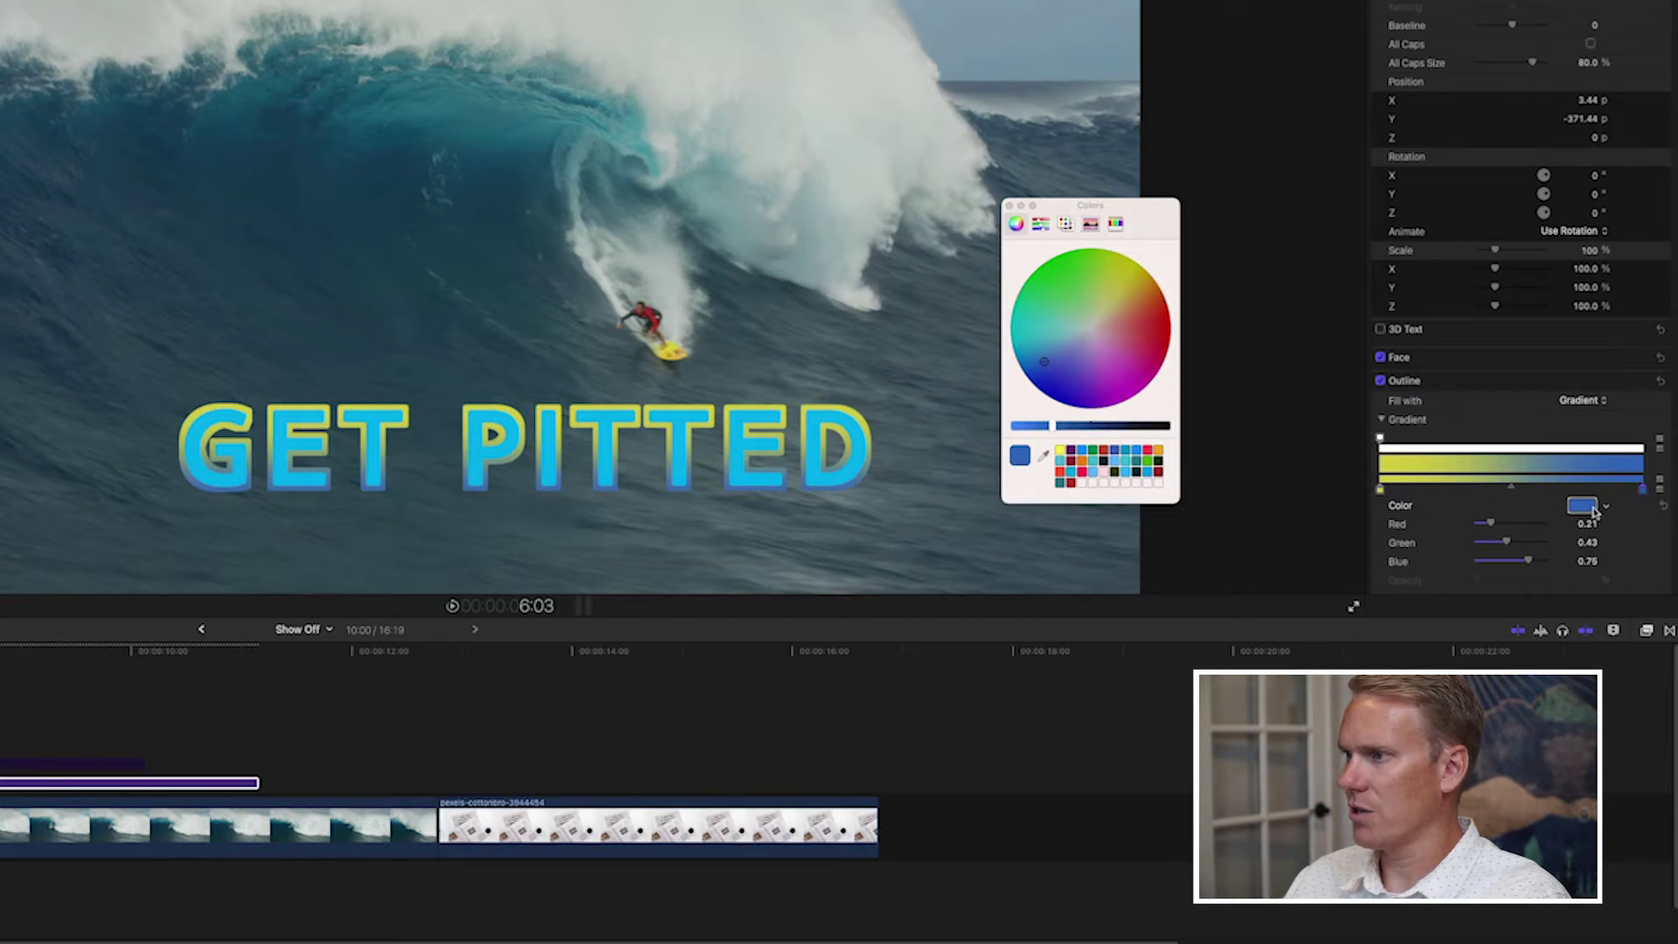
{"action": "left_click", "coordinate": [1148, 466]}
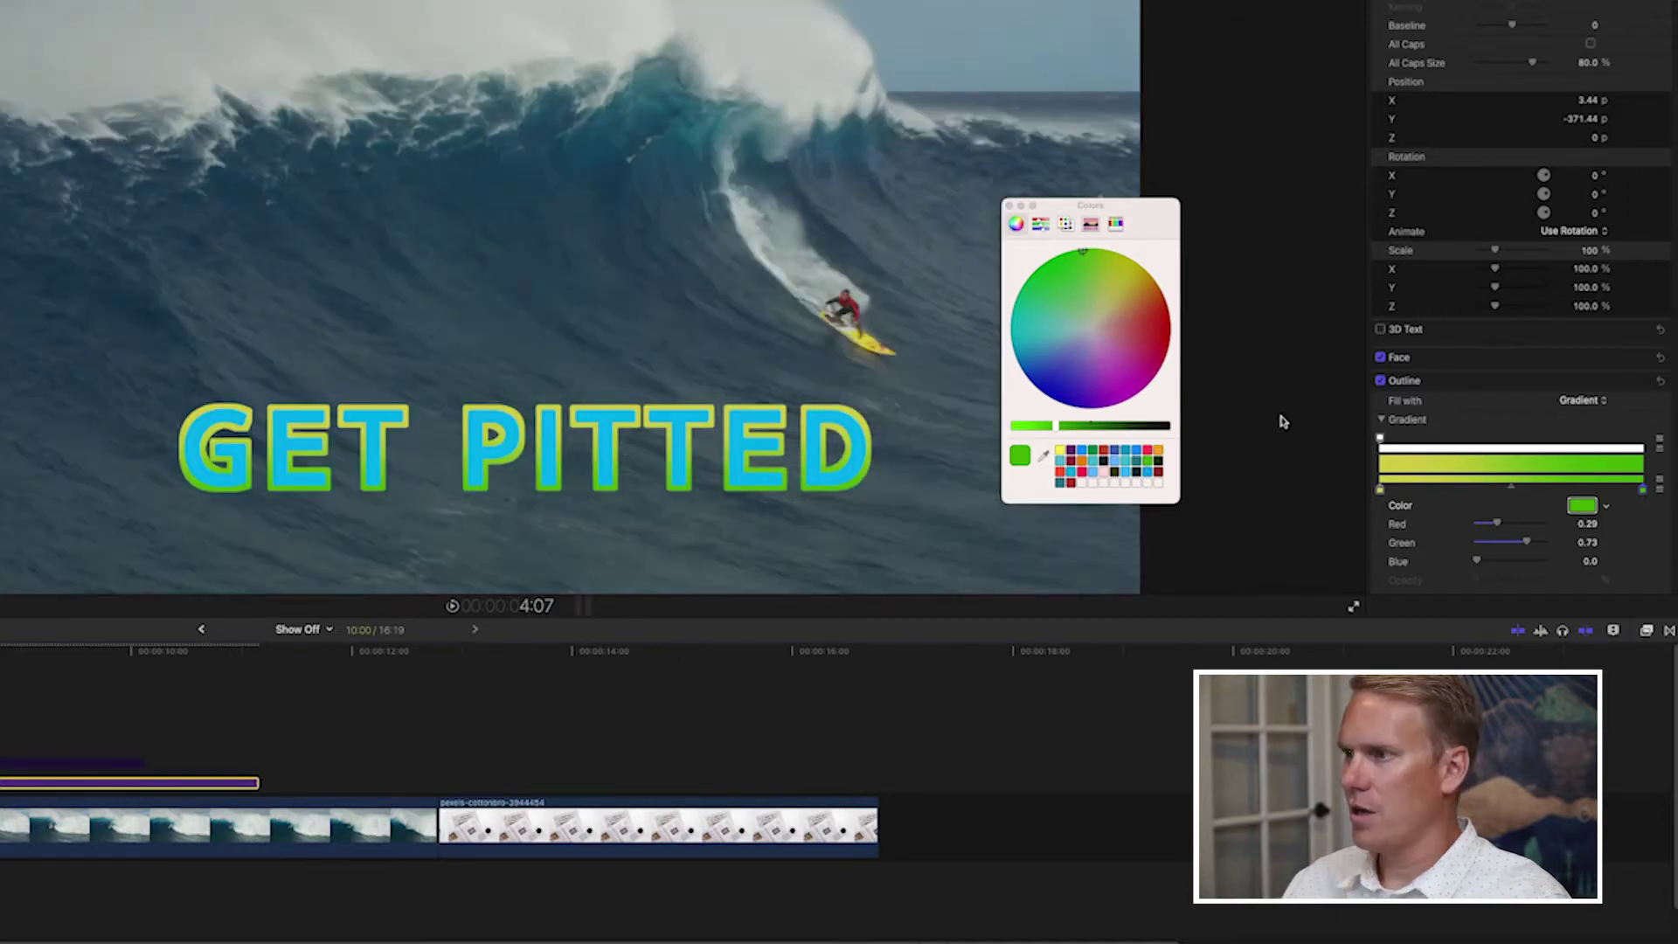
Step: Turn off the title's outline and turn on a glow filled with Color, with its radius set to 55.0
{"action": "left_click", "coordinate": [1381, 382]}
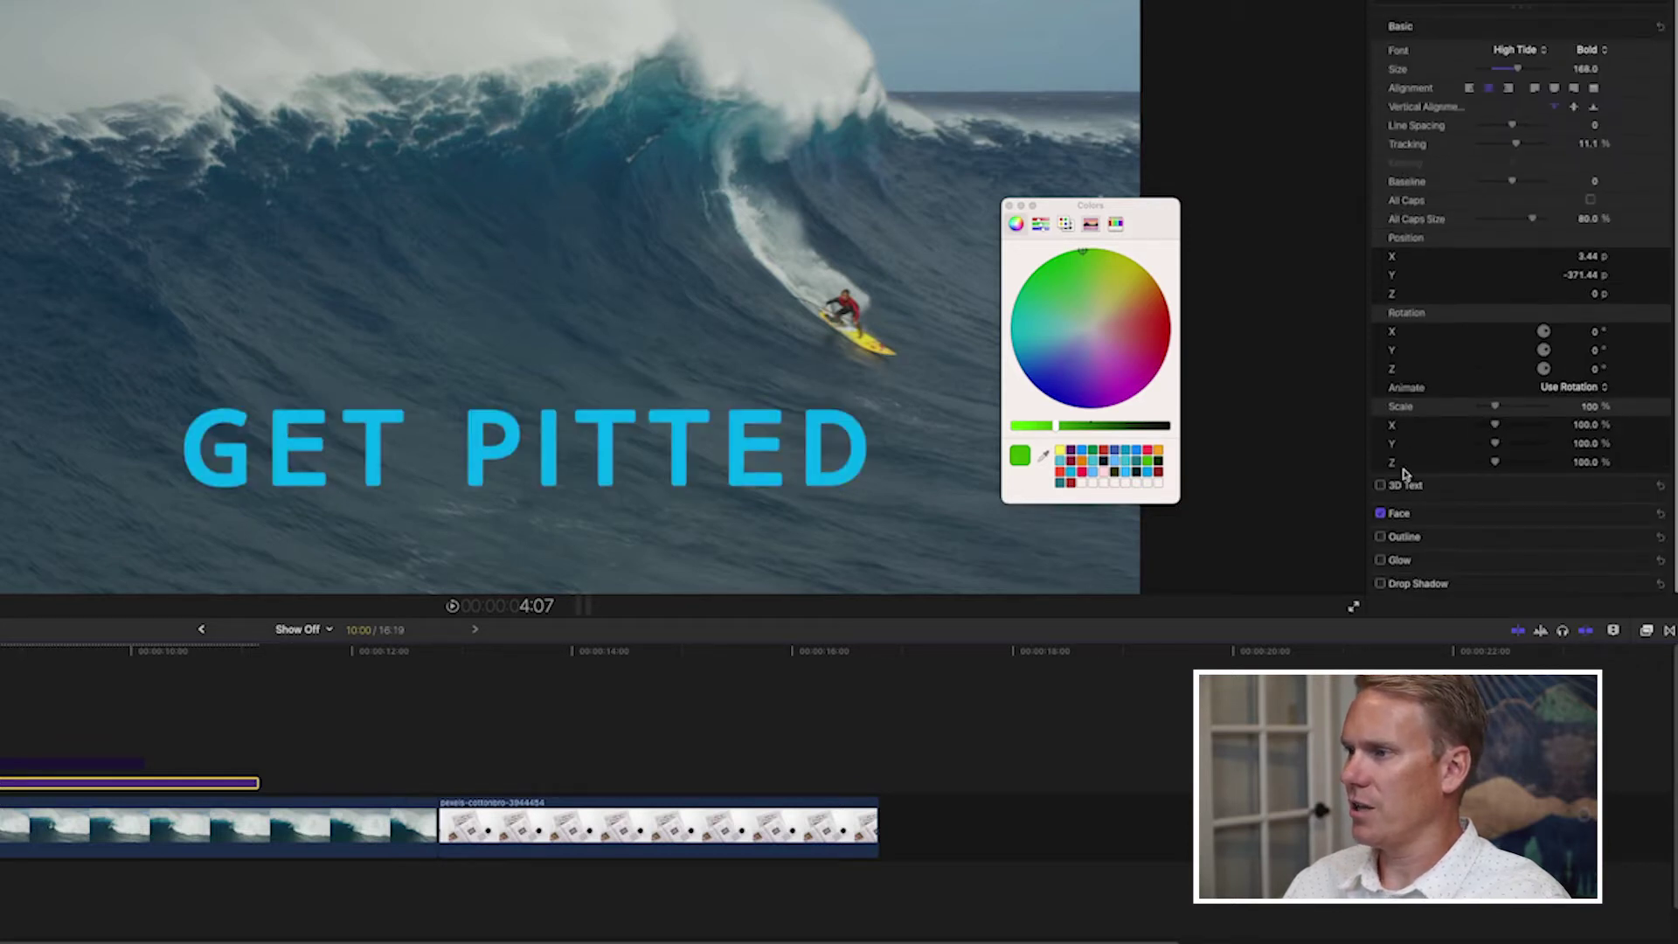
{"action": "left_click", "coordinate": [1380, 561]}
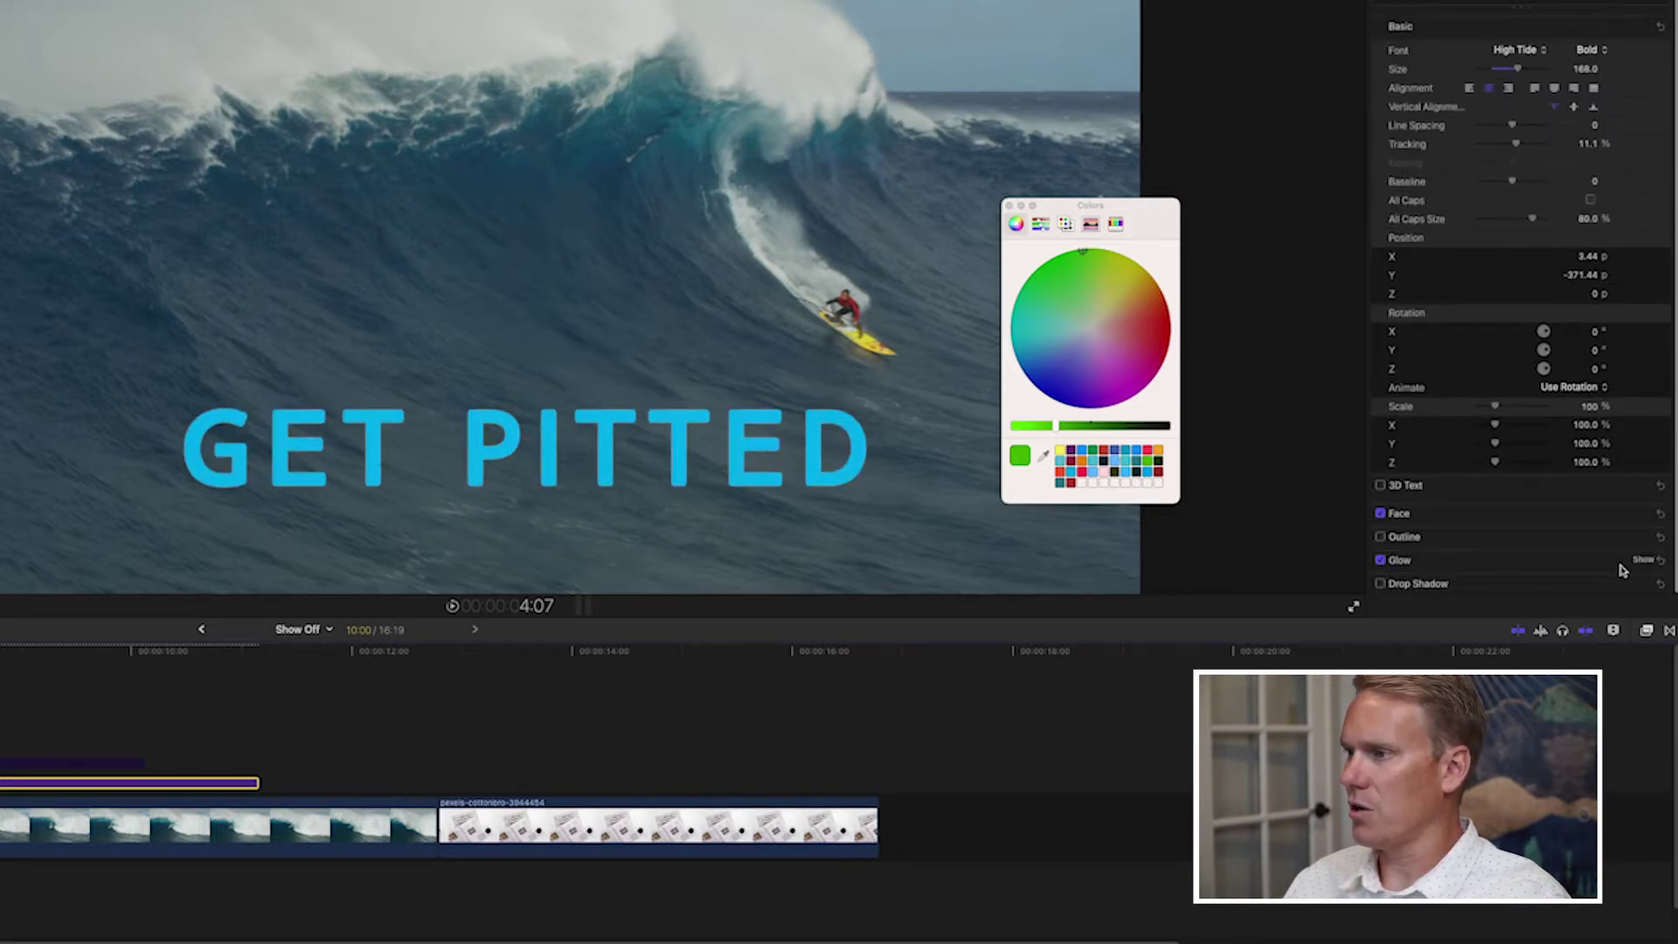
{"action": "left_click", "coordinate": [1644, 561]}
{"action": "scroll", "coordinate": [1551, 551], "scroll_direction": "down", "scroll_amount": 3}
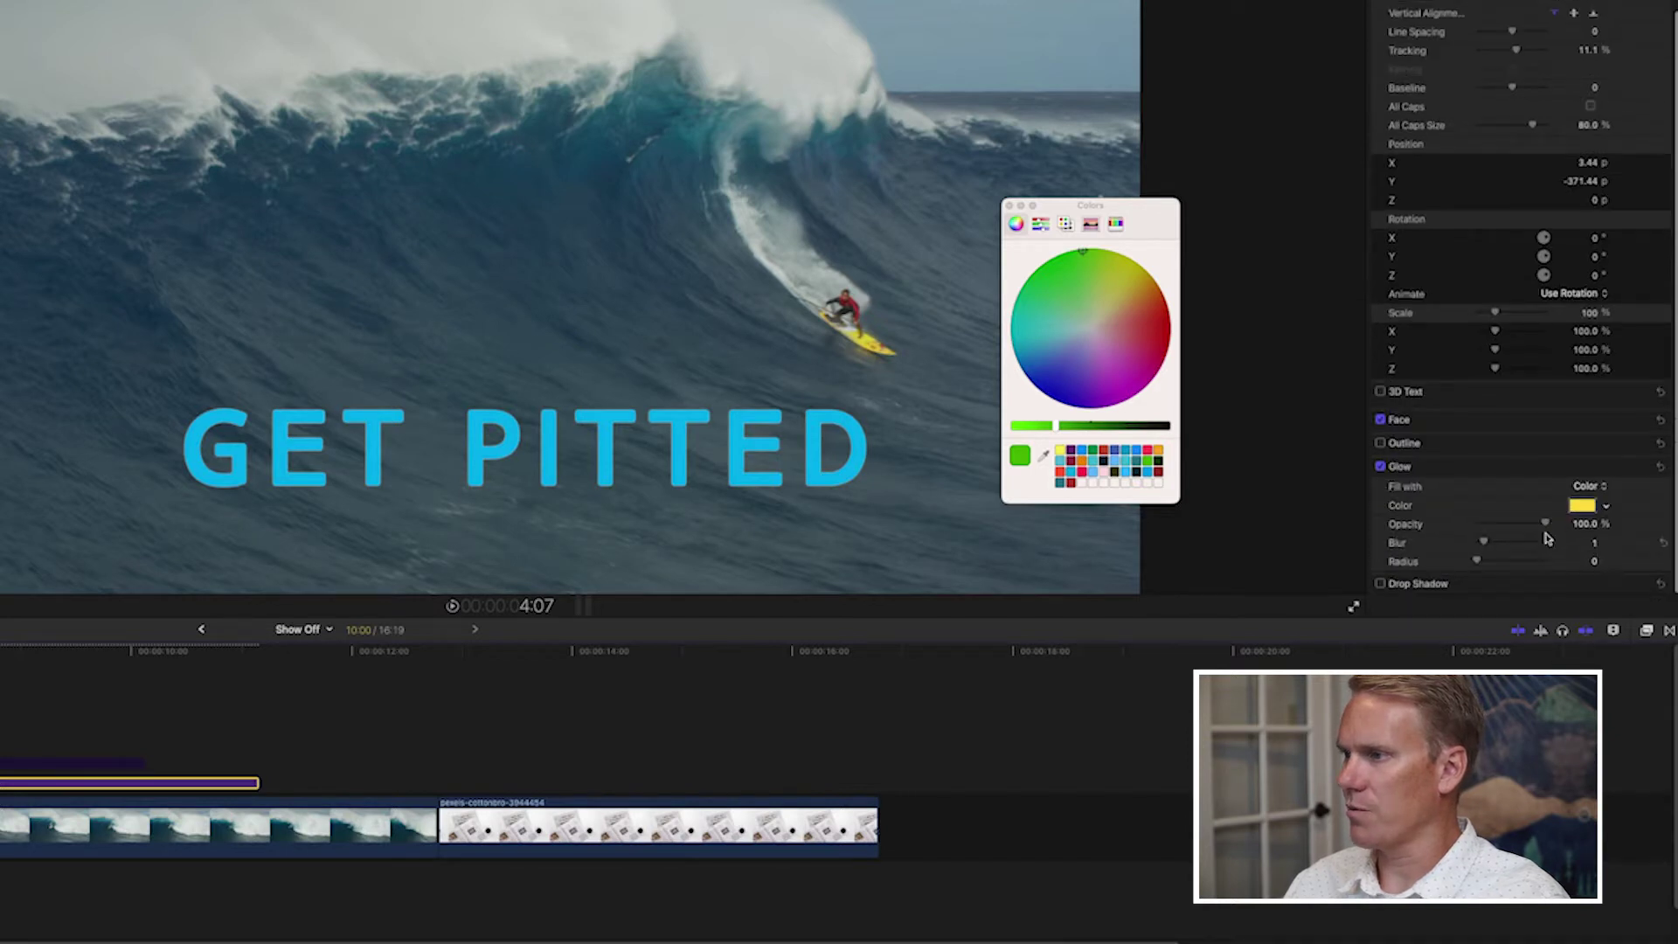
{"action": "left_click", "coordinate": [1589, 488]}
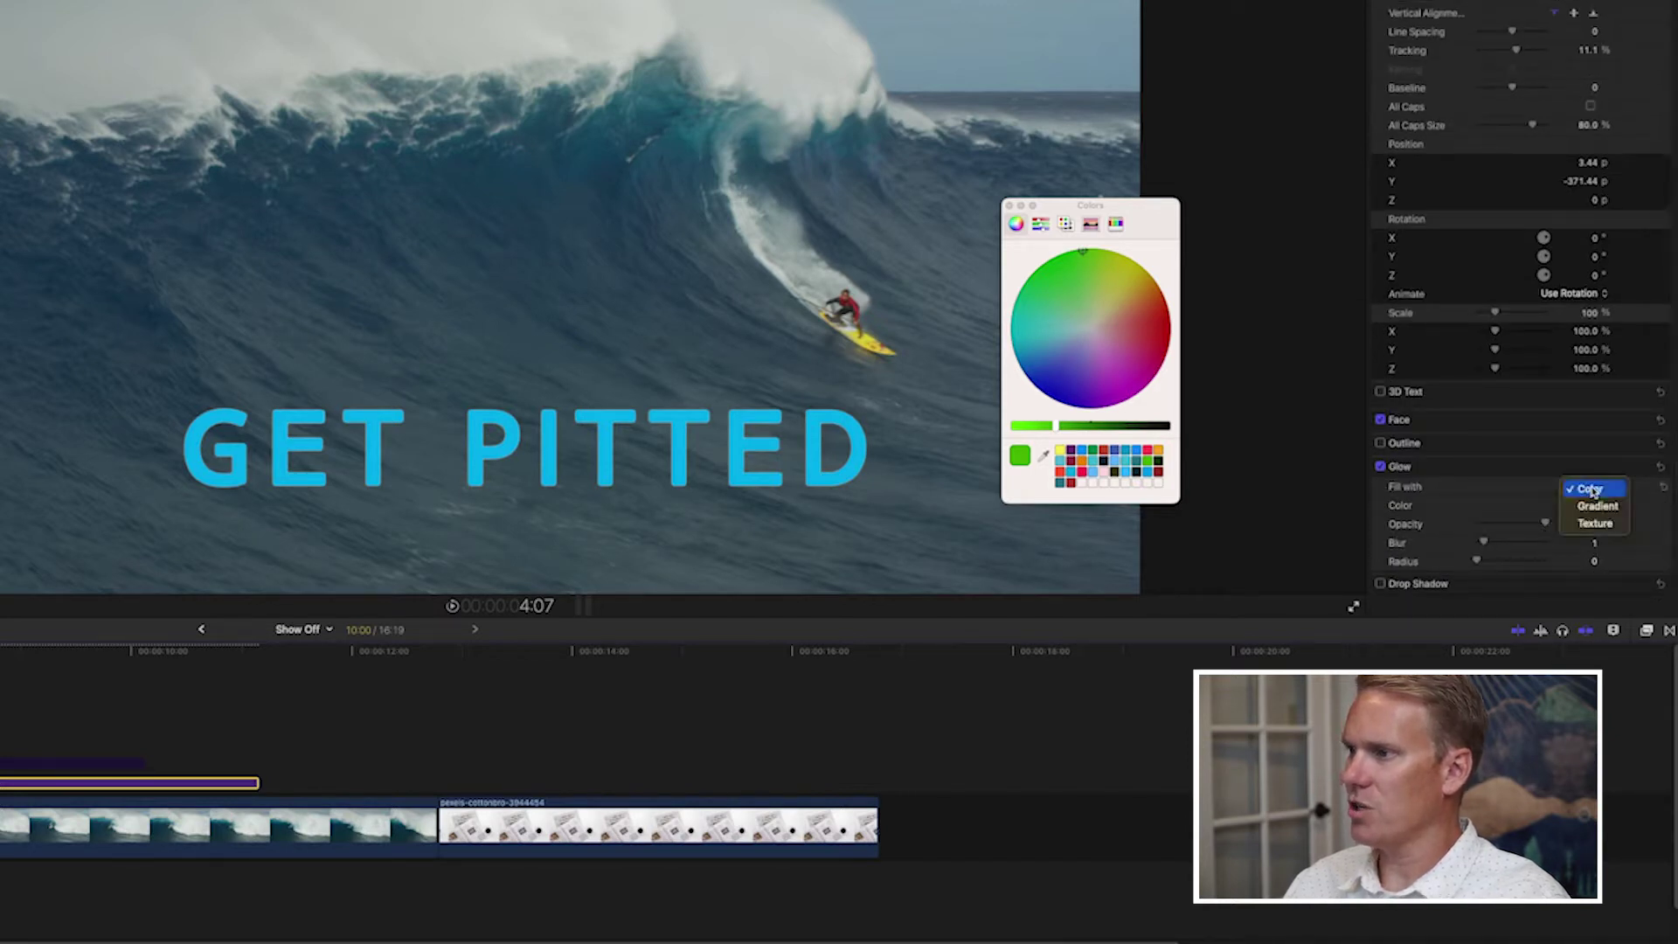
{"action": "left_click", "coordinate": [1593, 491]}
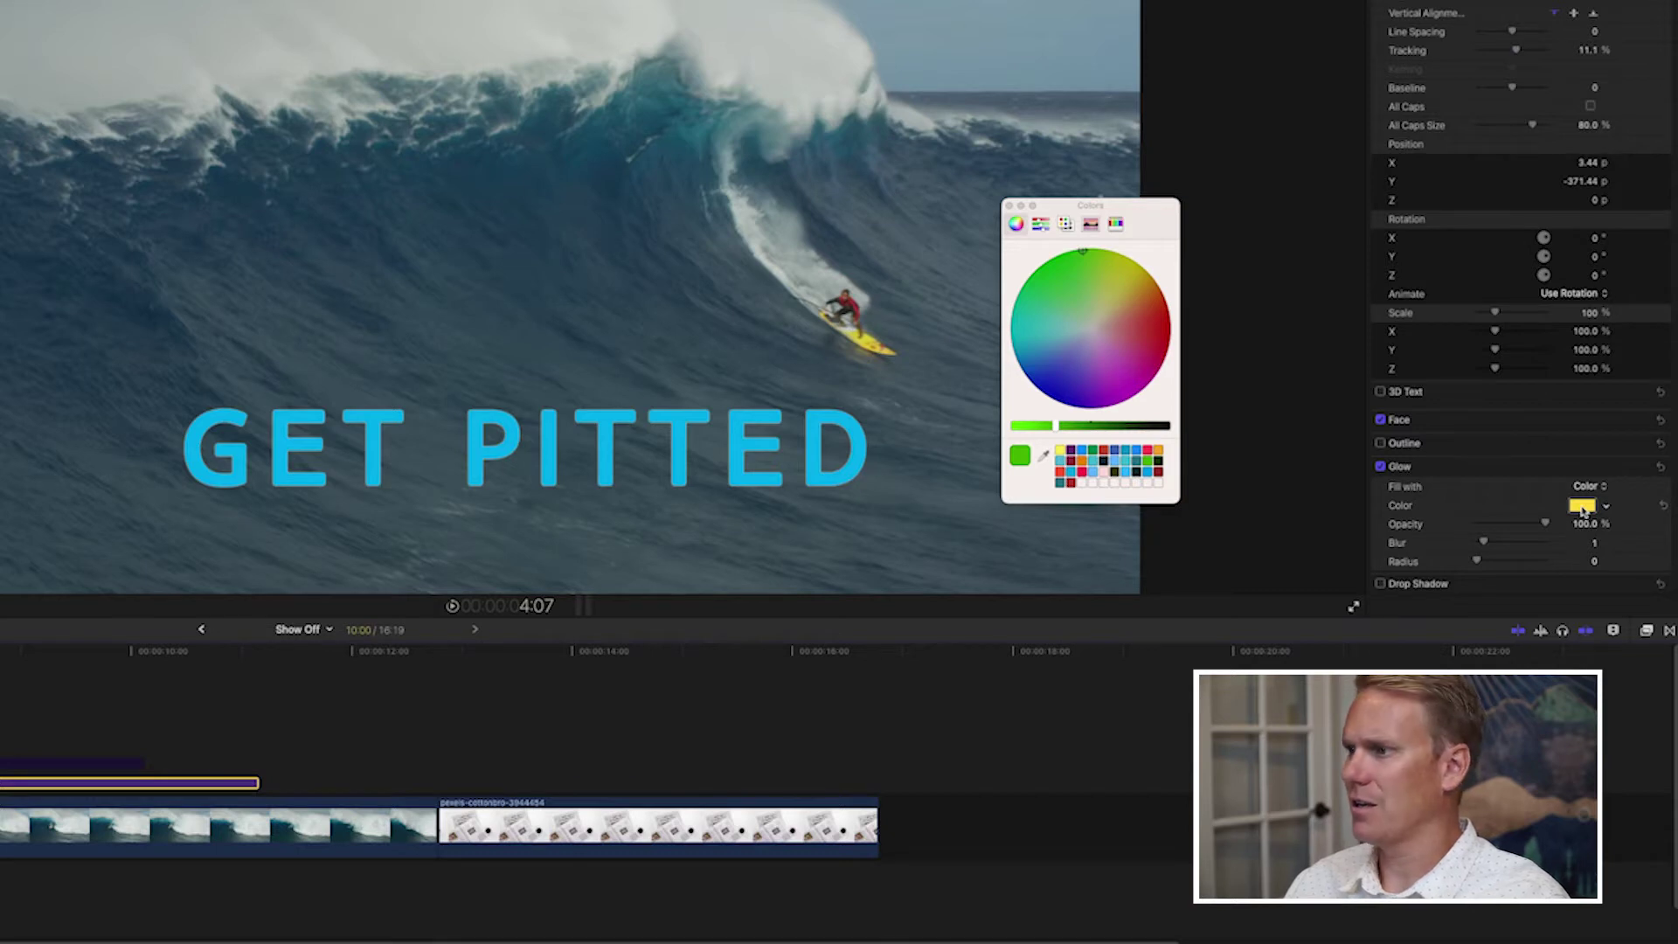
{"action": "left_click_drag", "start_coordinate": [1478, 561], "coordinate": [1516, 567]}
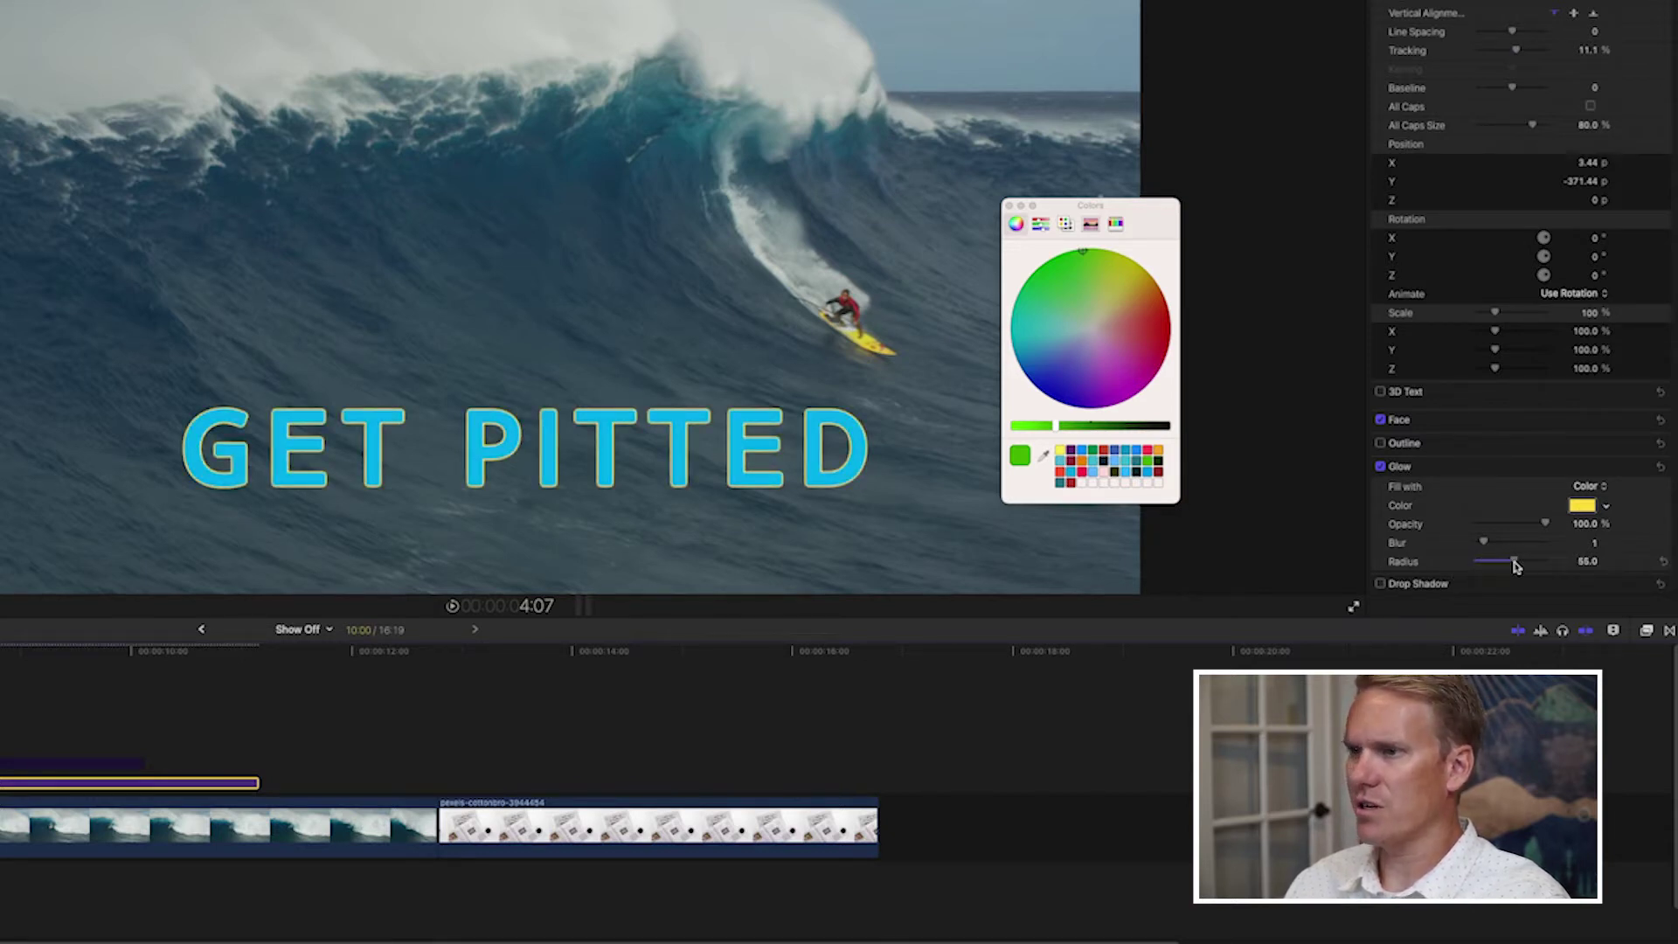
Step: Adjust the glow to a blur of 234, a radius of 100.0 and an opacity of 42.08%
{"action": "left_click_drag", "start_coordinate": [1484, 545], "coordinate": [1552, 544]}
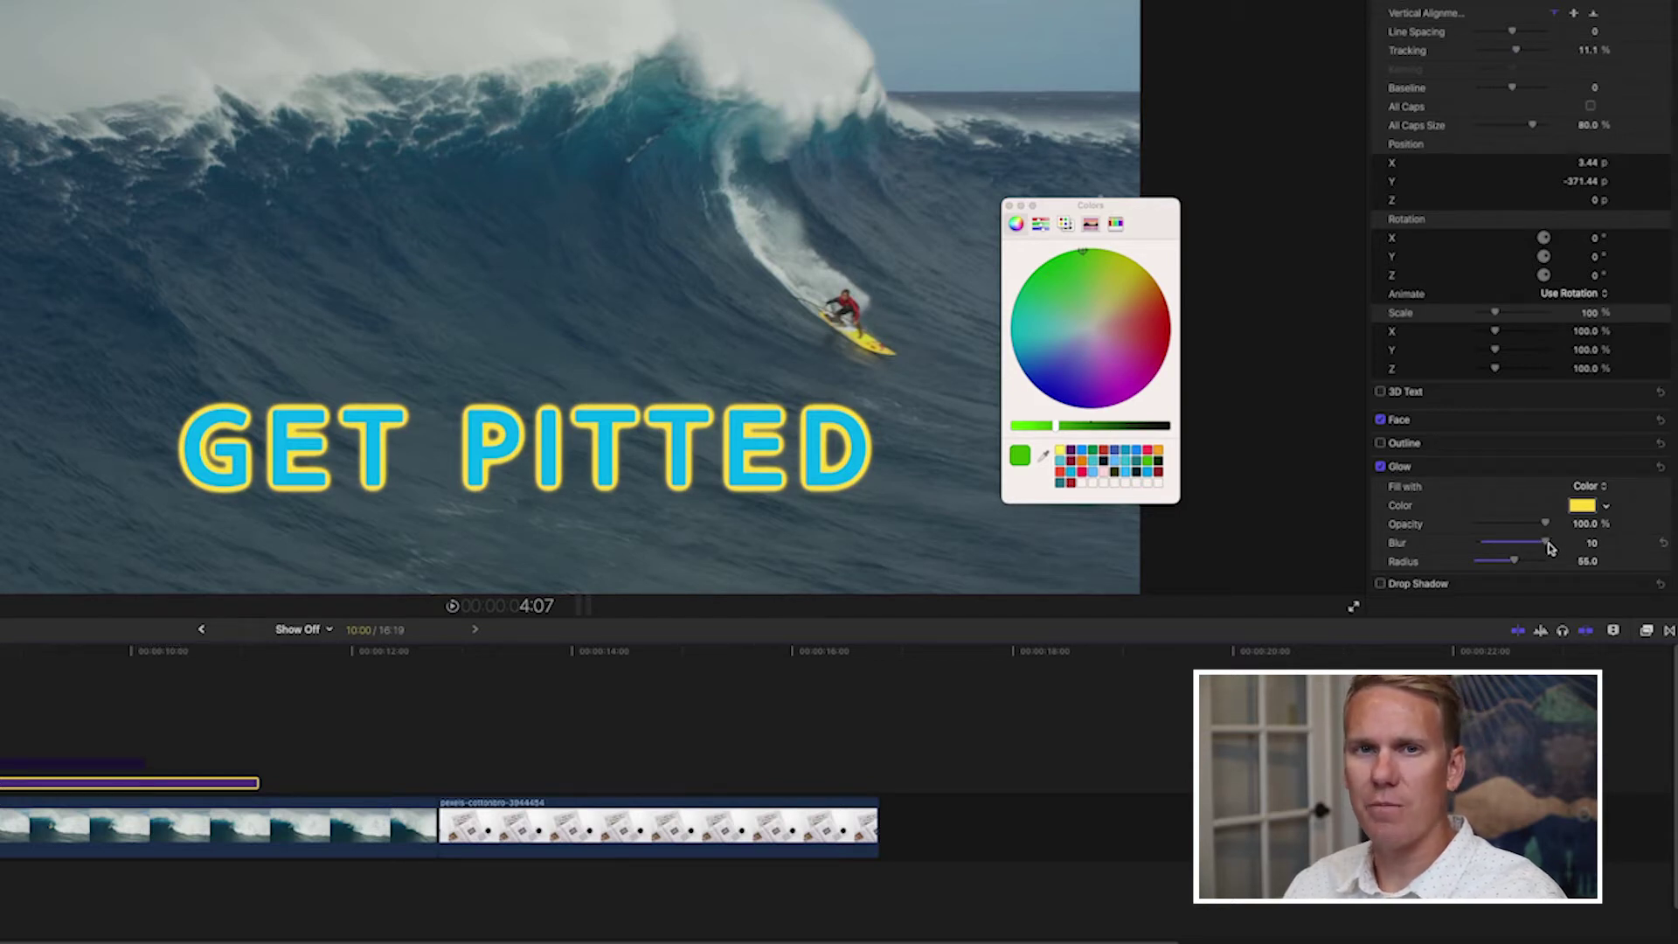
{"action": "left_click", "coordinate": [1592, 543]}
{"action": "type", "text": "17"}
{"action": "key", "text": "Return"}
{"action": "mouse_move", "coordinate": [1592, 543]}
{"action": "left_mouse_down"}
{"action": "mouse_move", "coordinate": [1661, 543]}
{"action": "mouse_move", "coordinate": [1576, 558]}
{"action": "left_mouse_up"}
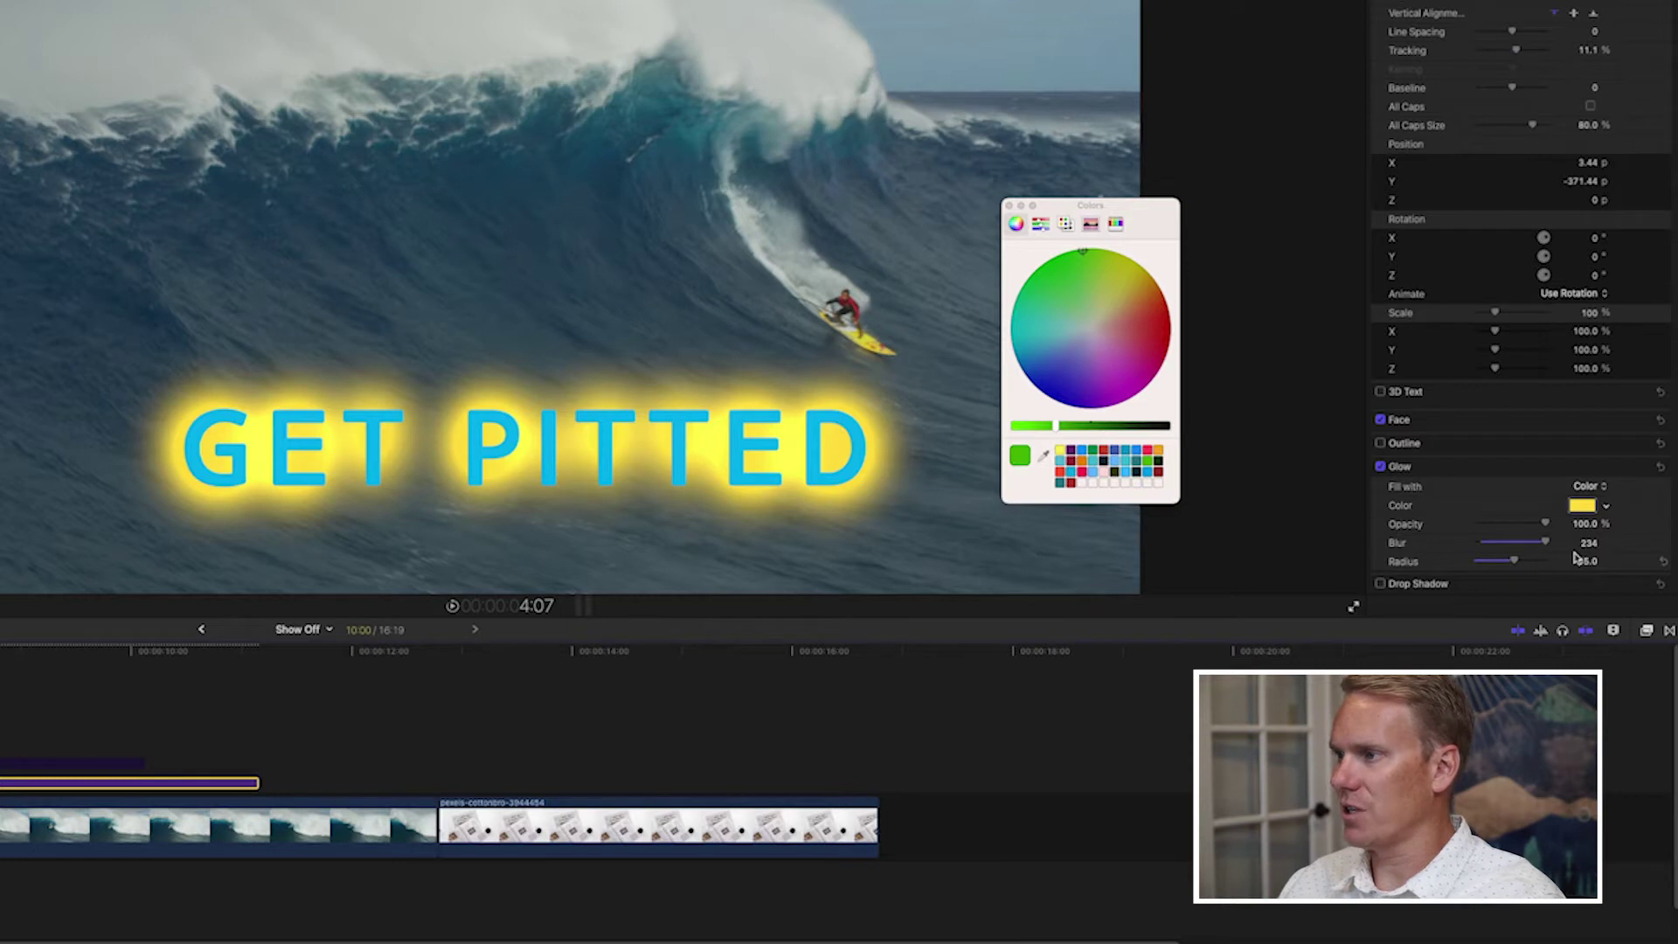
{"action": "left_click_drag", "start_coordinate": [1518, 564], "coordinate": [1565, 561]}
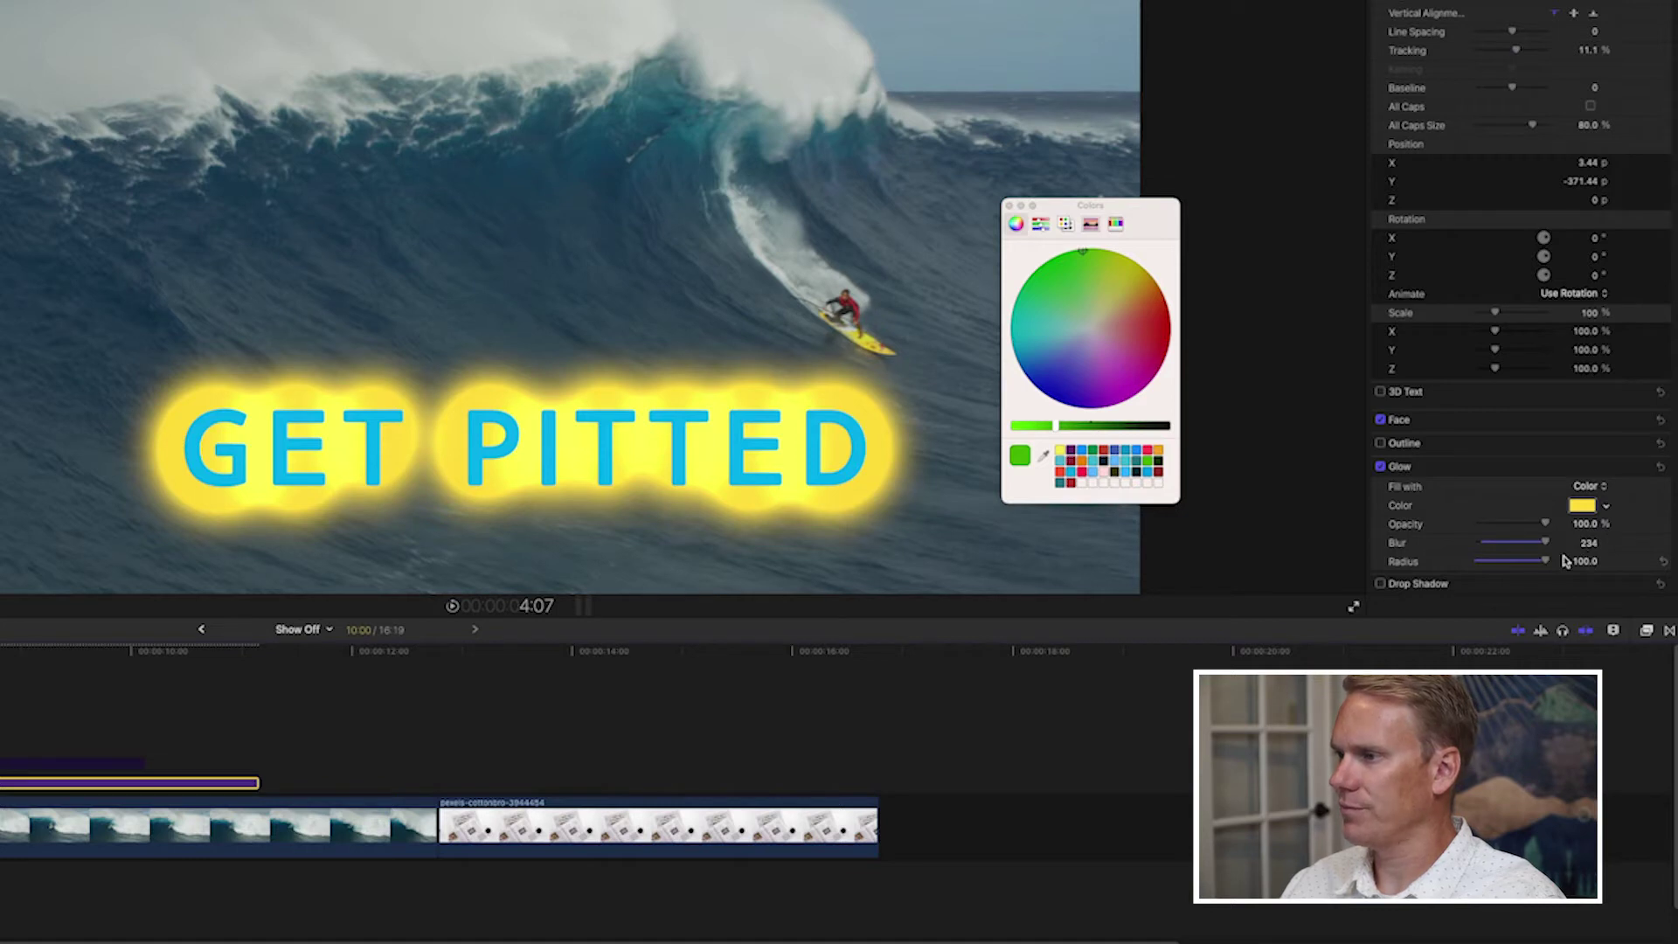
{"action": "left_click_drag", "start_coordinate": [1548, 528], "coordinate": [1510, 527]}
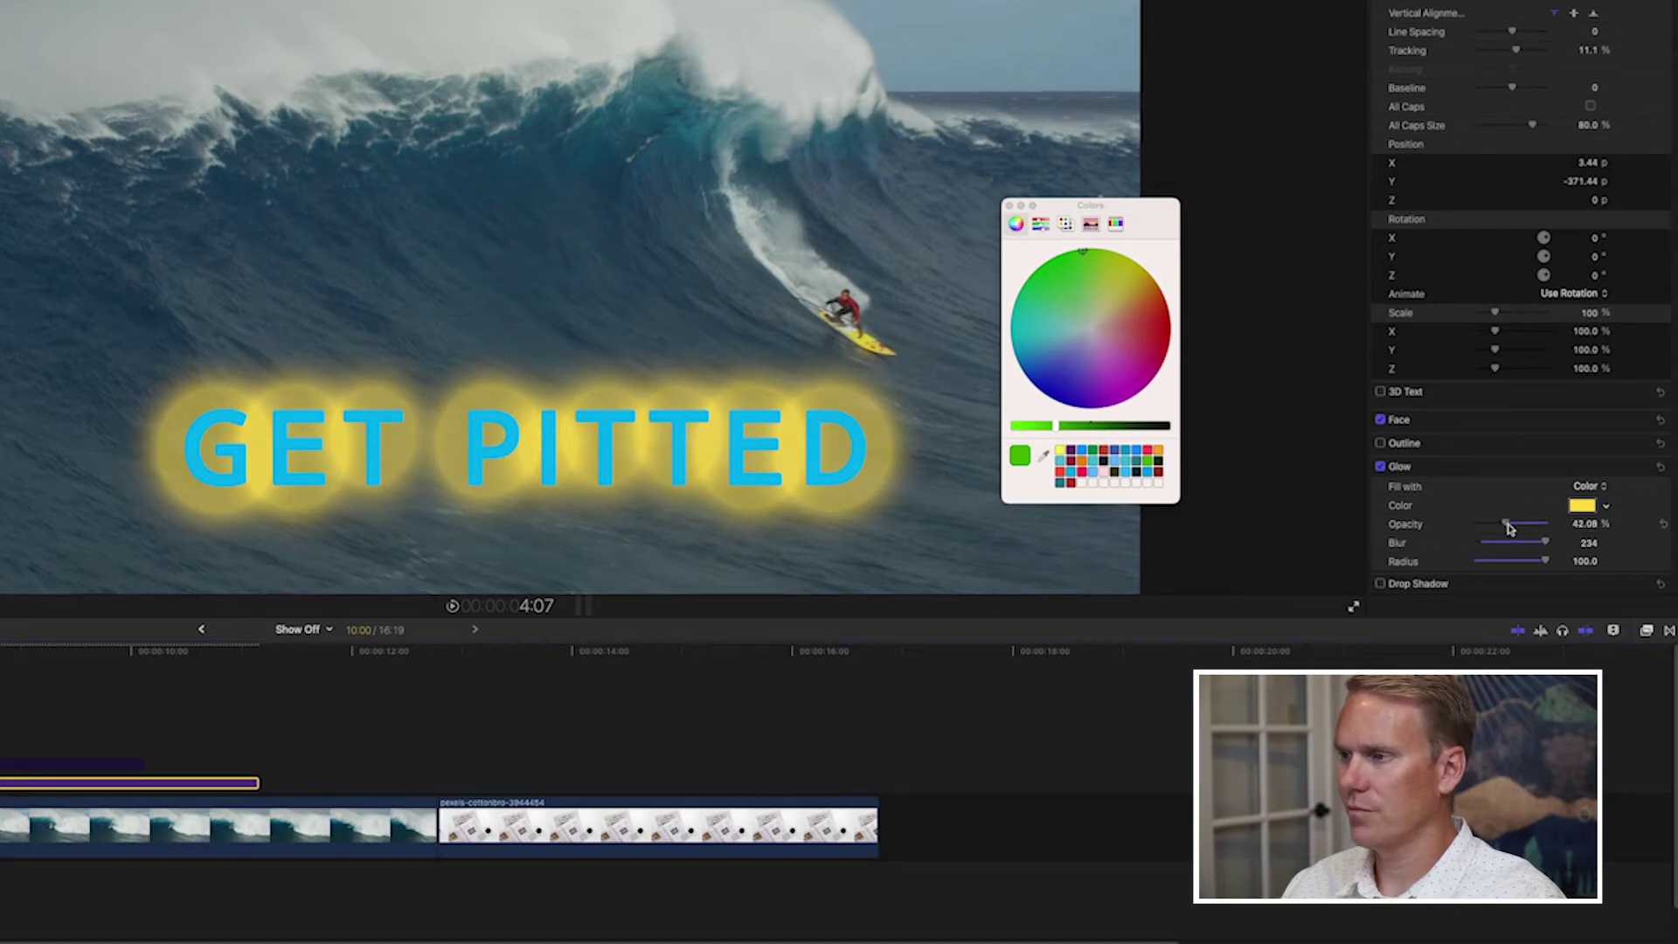
Step: Turn off the title's glow, turn on the drop shadow instead and reveal the drop shadow settings
{"action": "left_click", "coordinate": [1381, 469]}
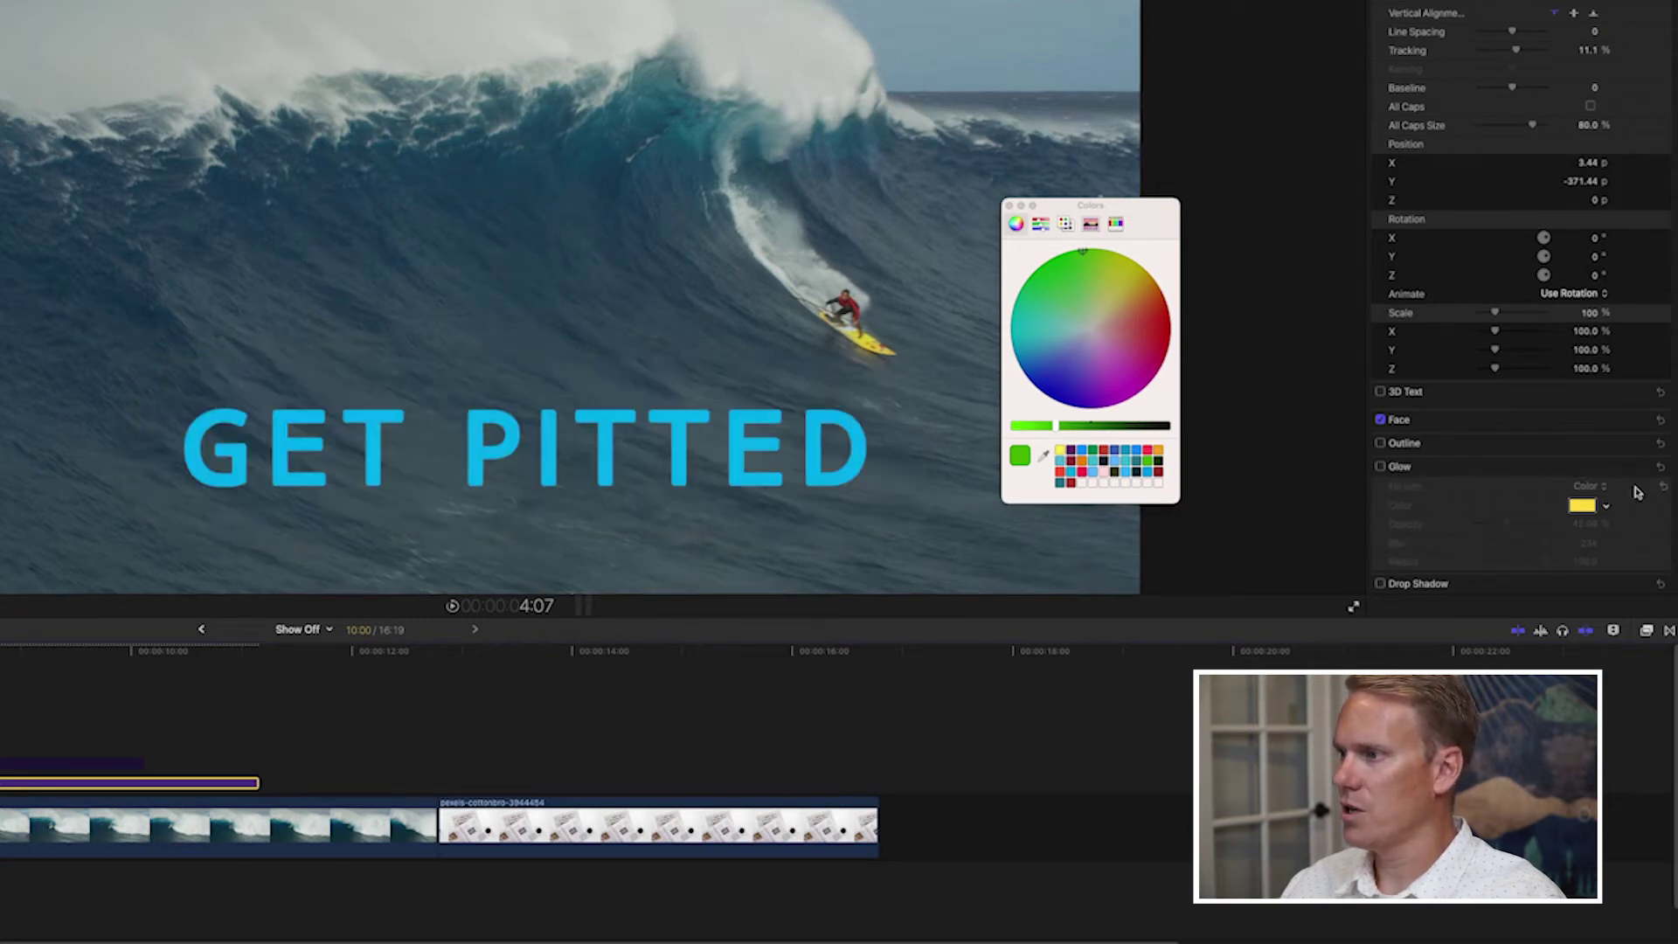
{"action": "left_click", "coordinate": [1644, 466]}
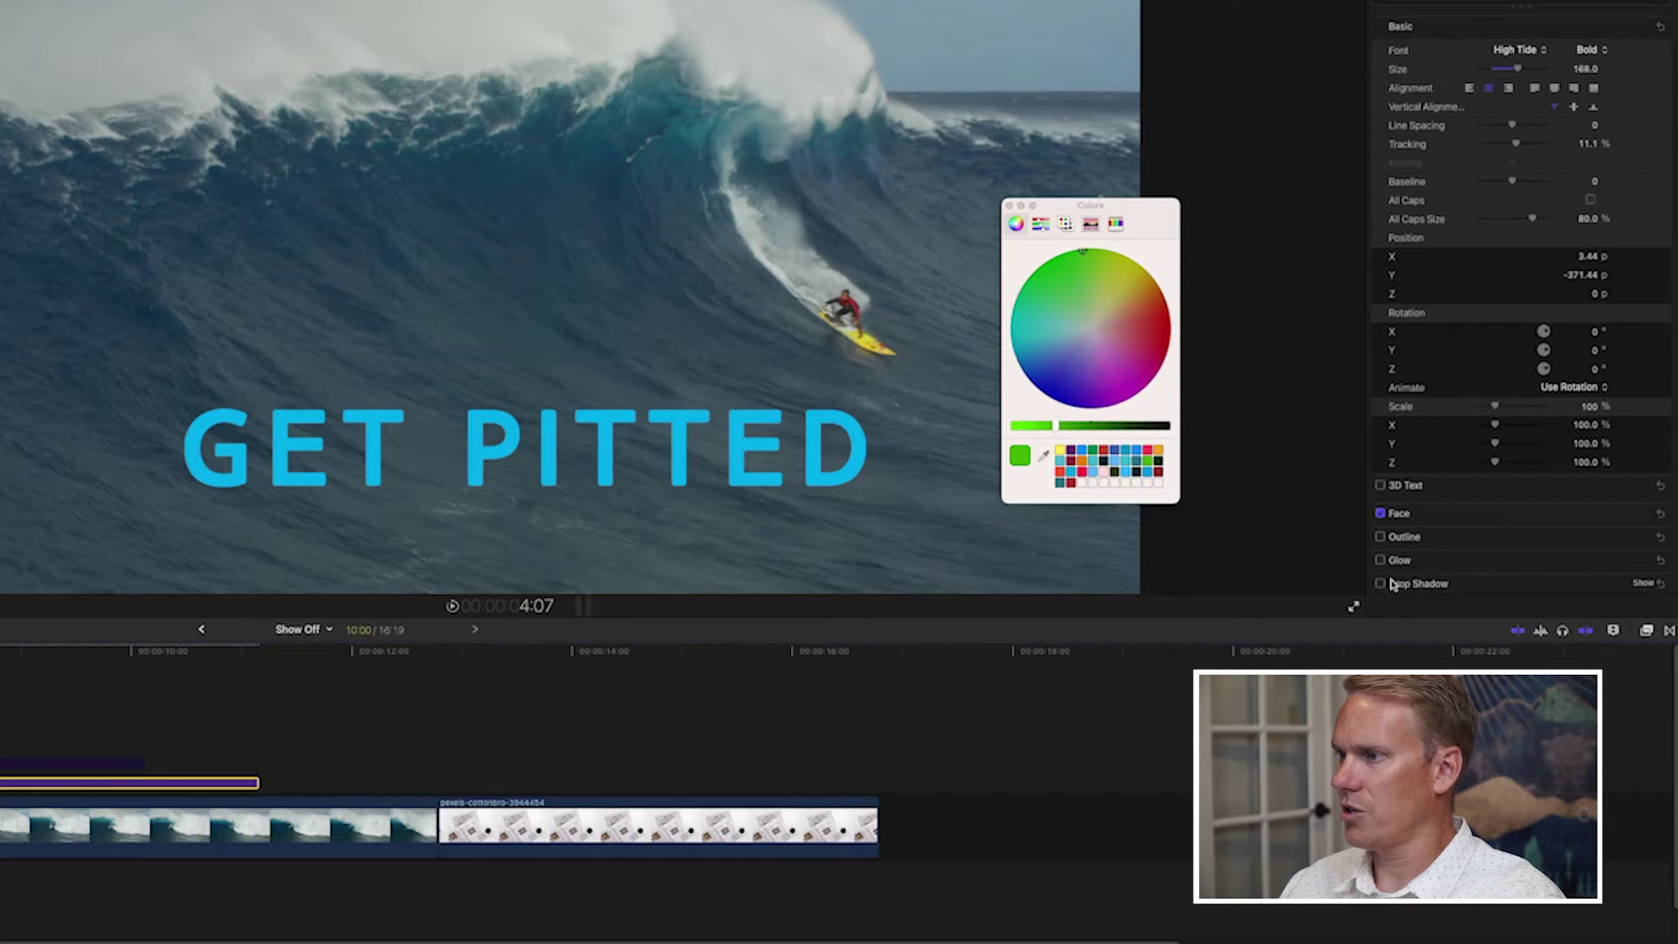
{"action": "left_click", "coordinate": [1382, 584]}
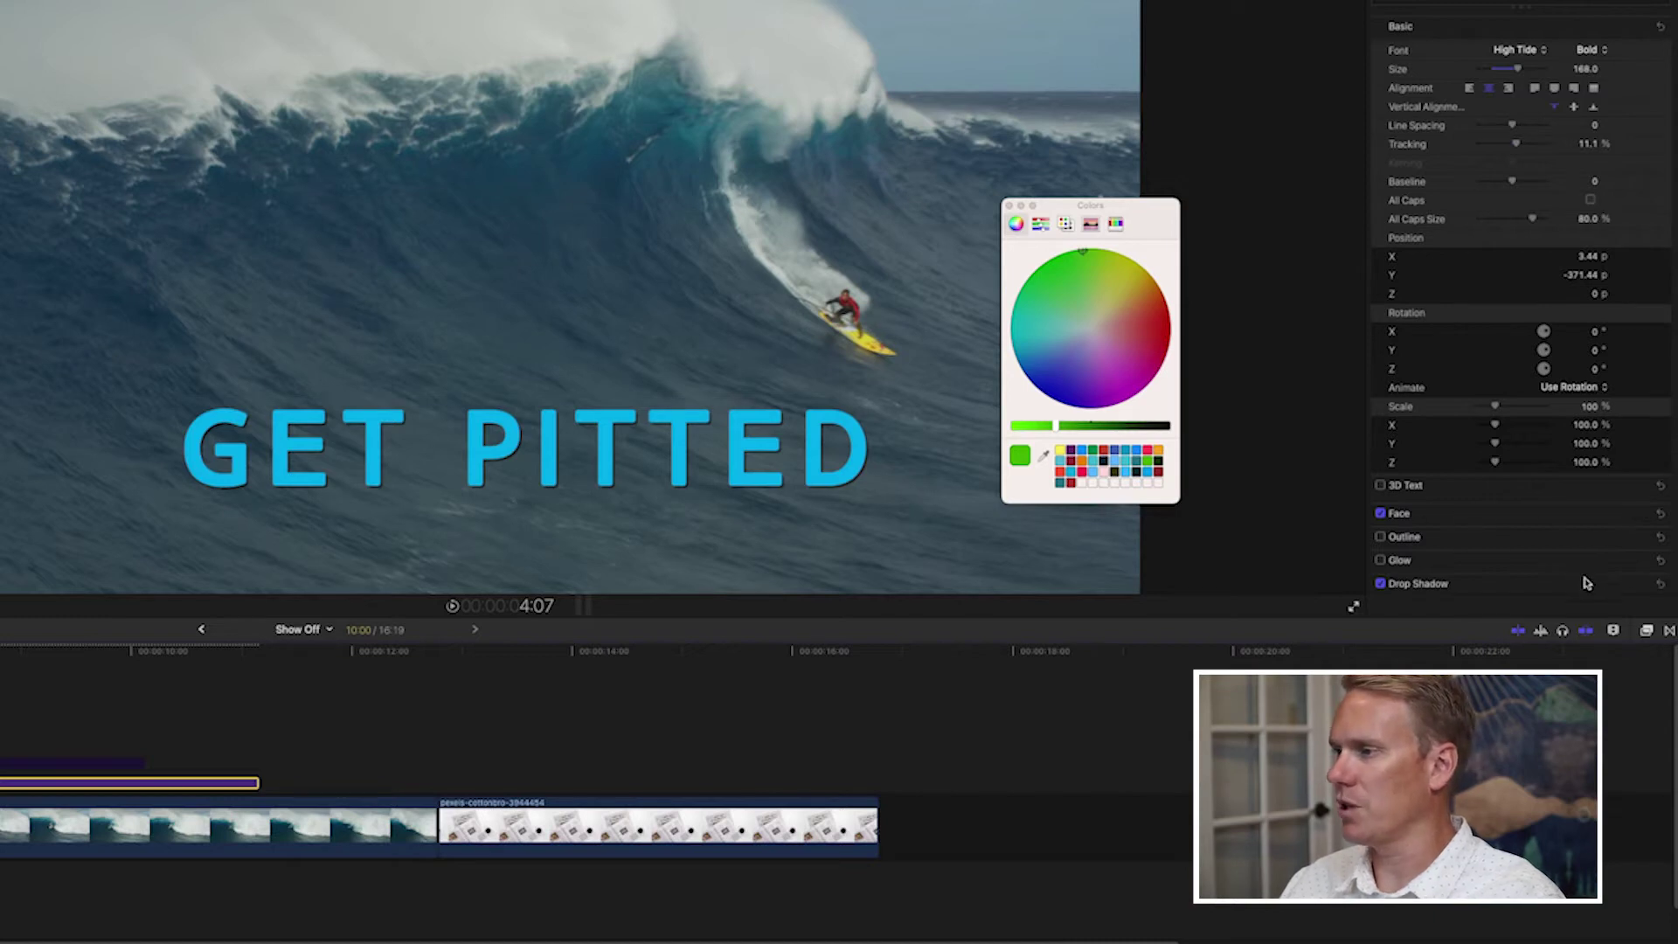
{"action": "left_click", "coordinate": [1643, 583]}
{"action": "scroll", "coordinate": [1600, 543], "scroll_direction": "down", "scroll_amount": 3}
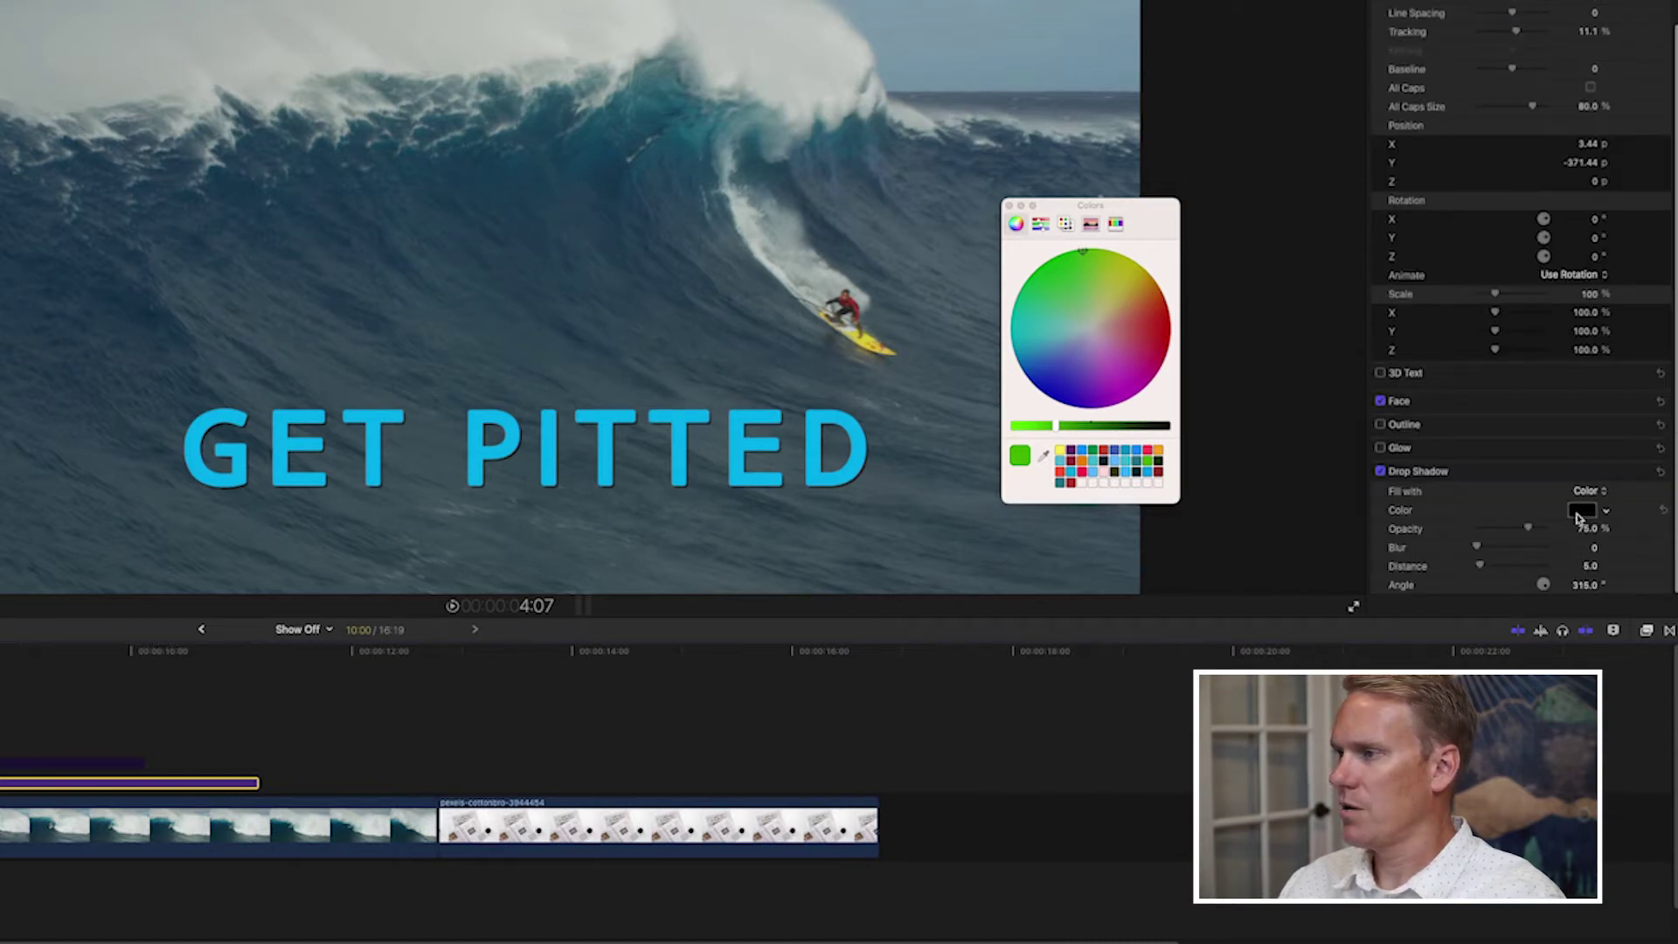
Step: Colour the drop shadow with yellow sampled from the surfboard, and set its opacity to 100% and distance to 19.0
{"action": "left_click", "coordinate": [1576, 512]}
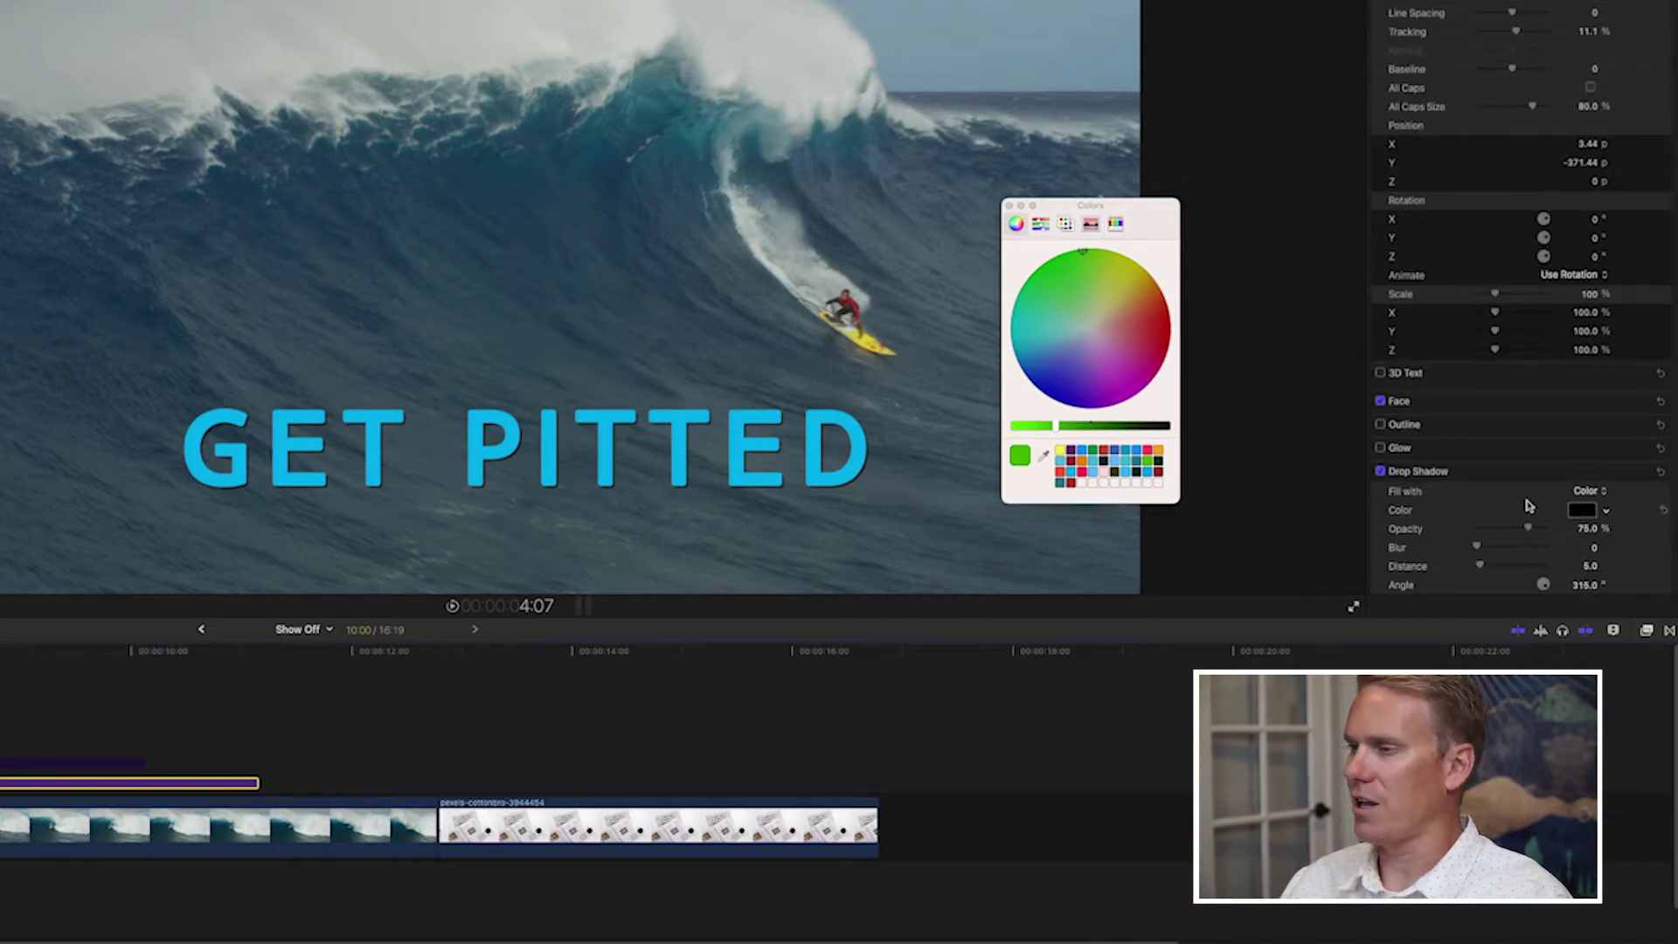
{"action": "left_click", "coordinate": [1045, 456]}
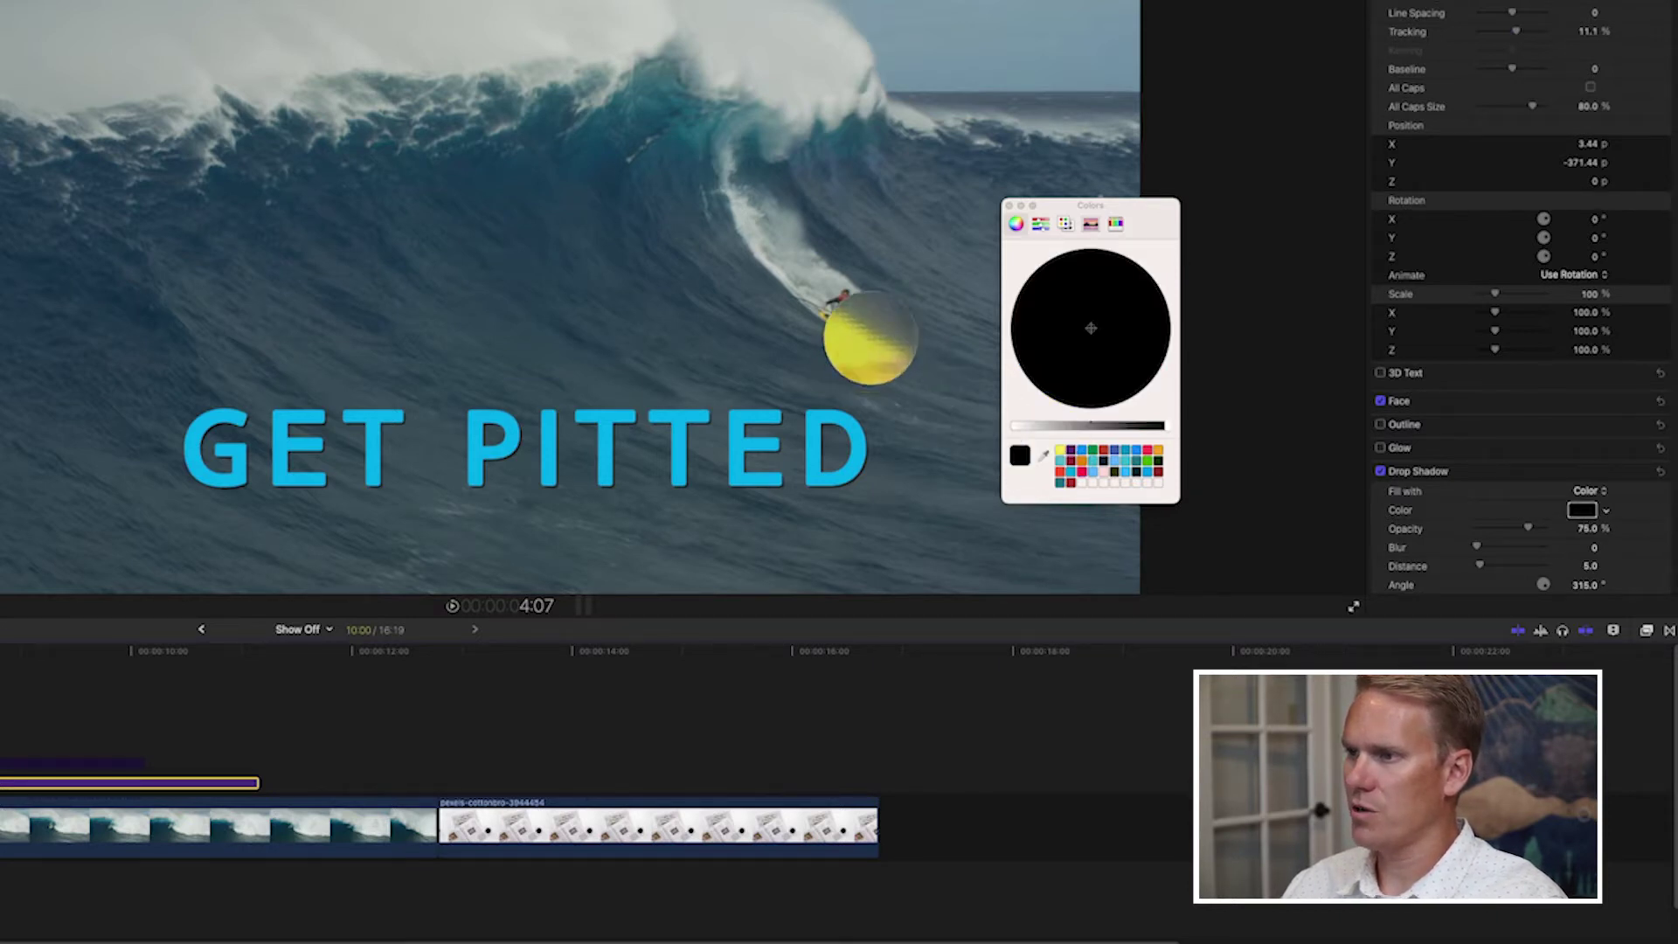
{"action": "left_click", "coordinate": [865, 337]}
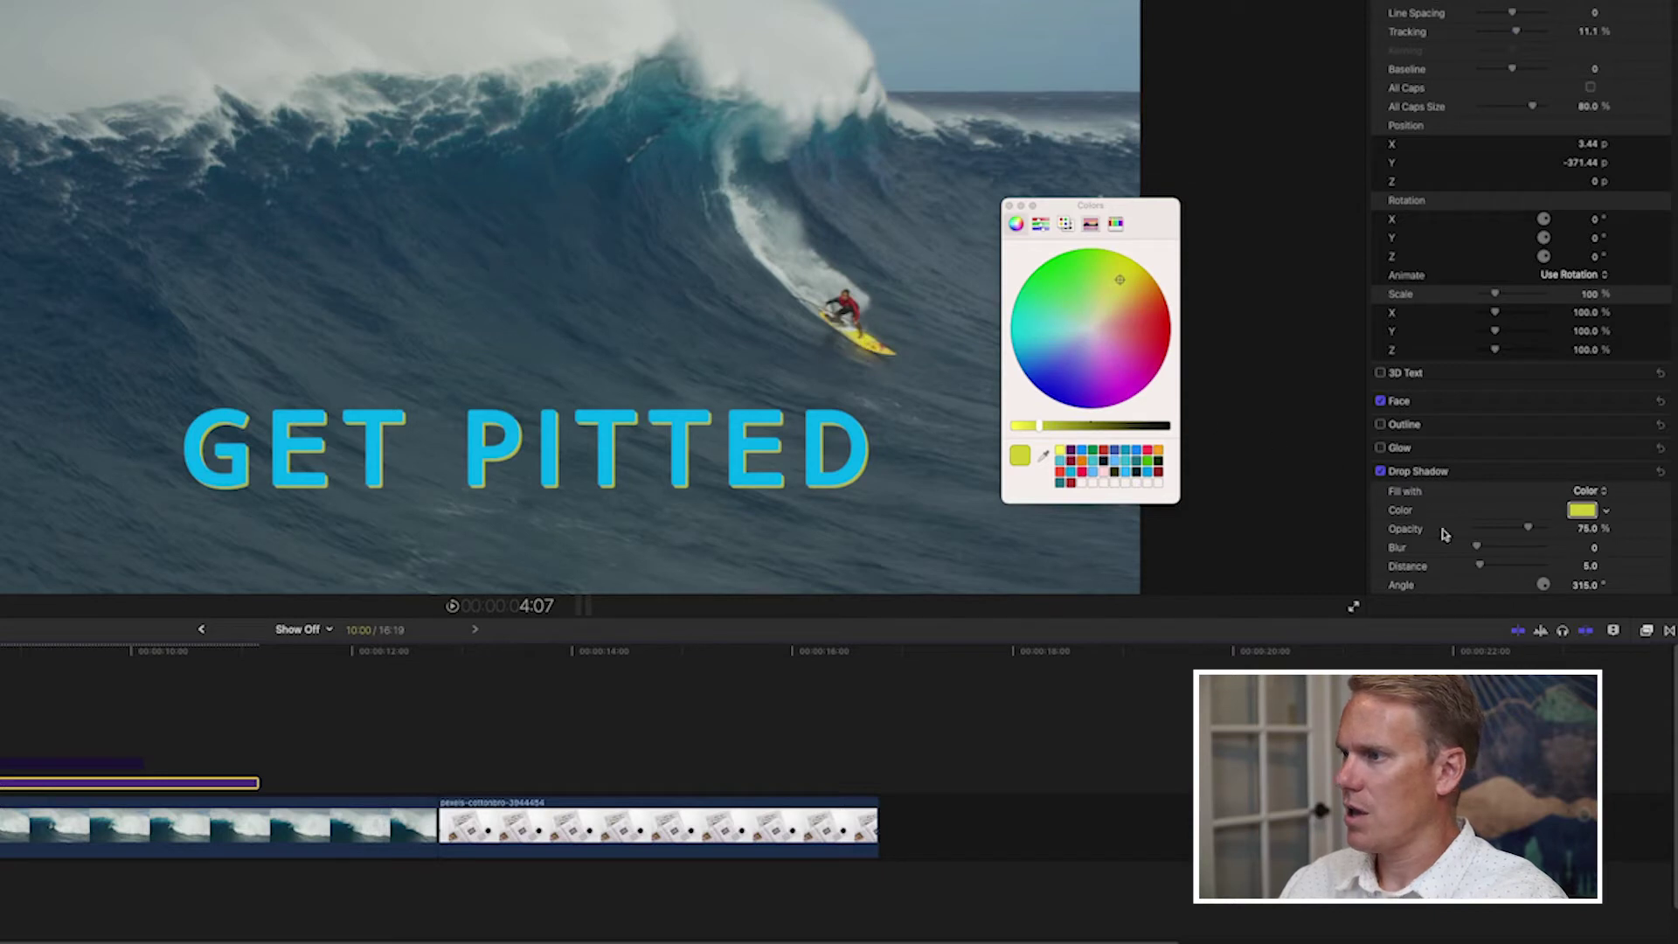
{"action": "left_click_drag", "start_coordinate": [1533, 528], "coordinate": [1553, 533]}
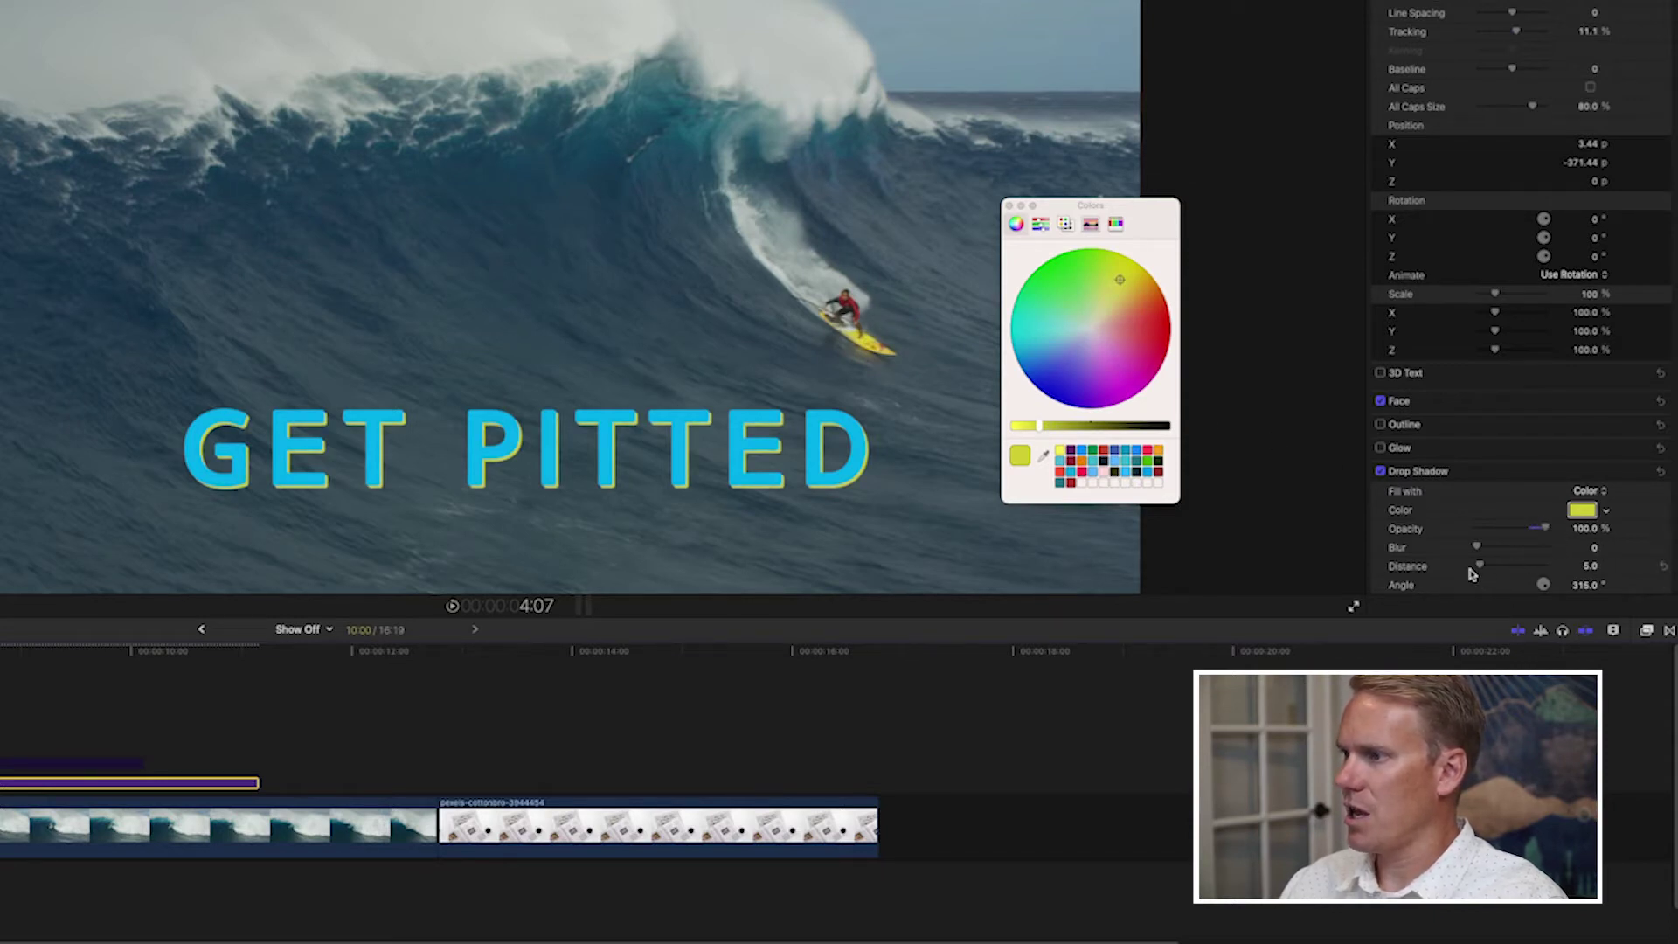
{"action": "left_click_drag", "start_coordinate": [1481, 569], "coordinate": [1493, 569]}
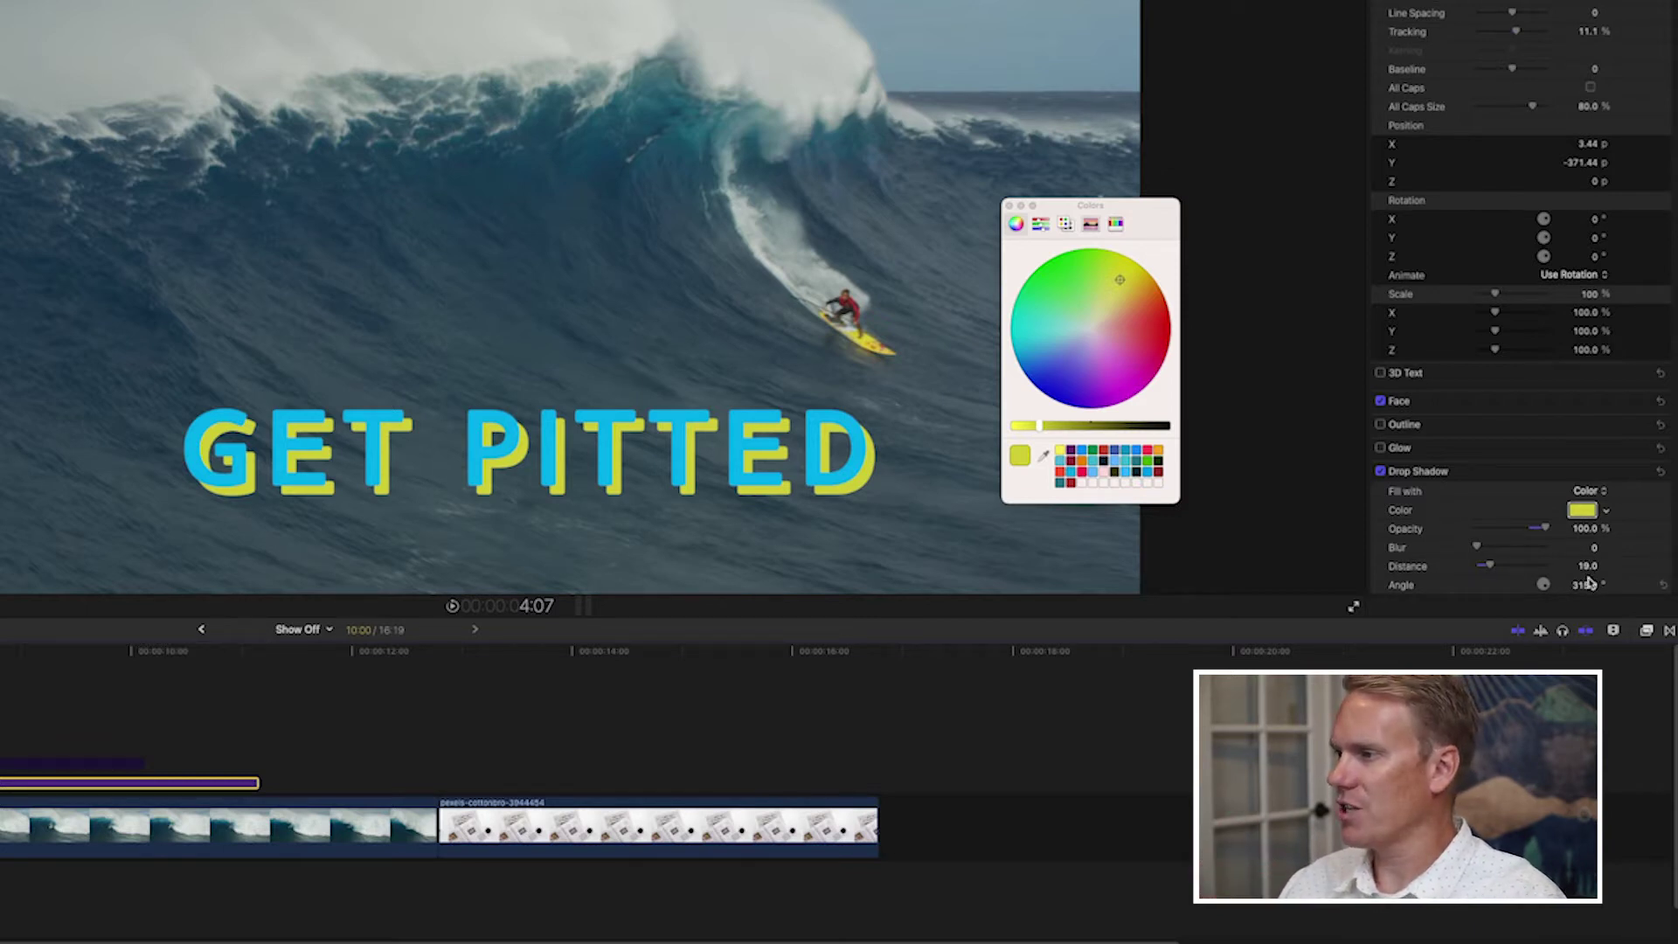
Step: Set the drop shadow's angle to 583°, and turn the title's drop shadow off
{"action": "mouse_move", "coordinate": [1588, 587]}
{"action": "left_mouse_down"}
{"action": "mouse_move", "coordinate": [1668, 587]}
{"action": "mouse_move", "coordinate": [1608, 585]}
{"action": "mouse_move", "coordinate": [1655, 584]}
{"action": "mouse_move", "coordinate": [1616, 601]}
{"action": "left_mouse_up"}
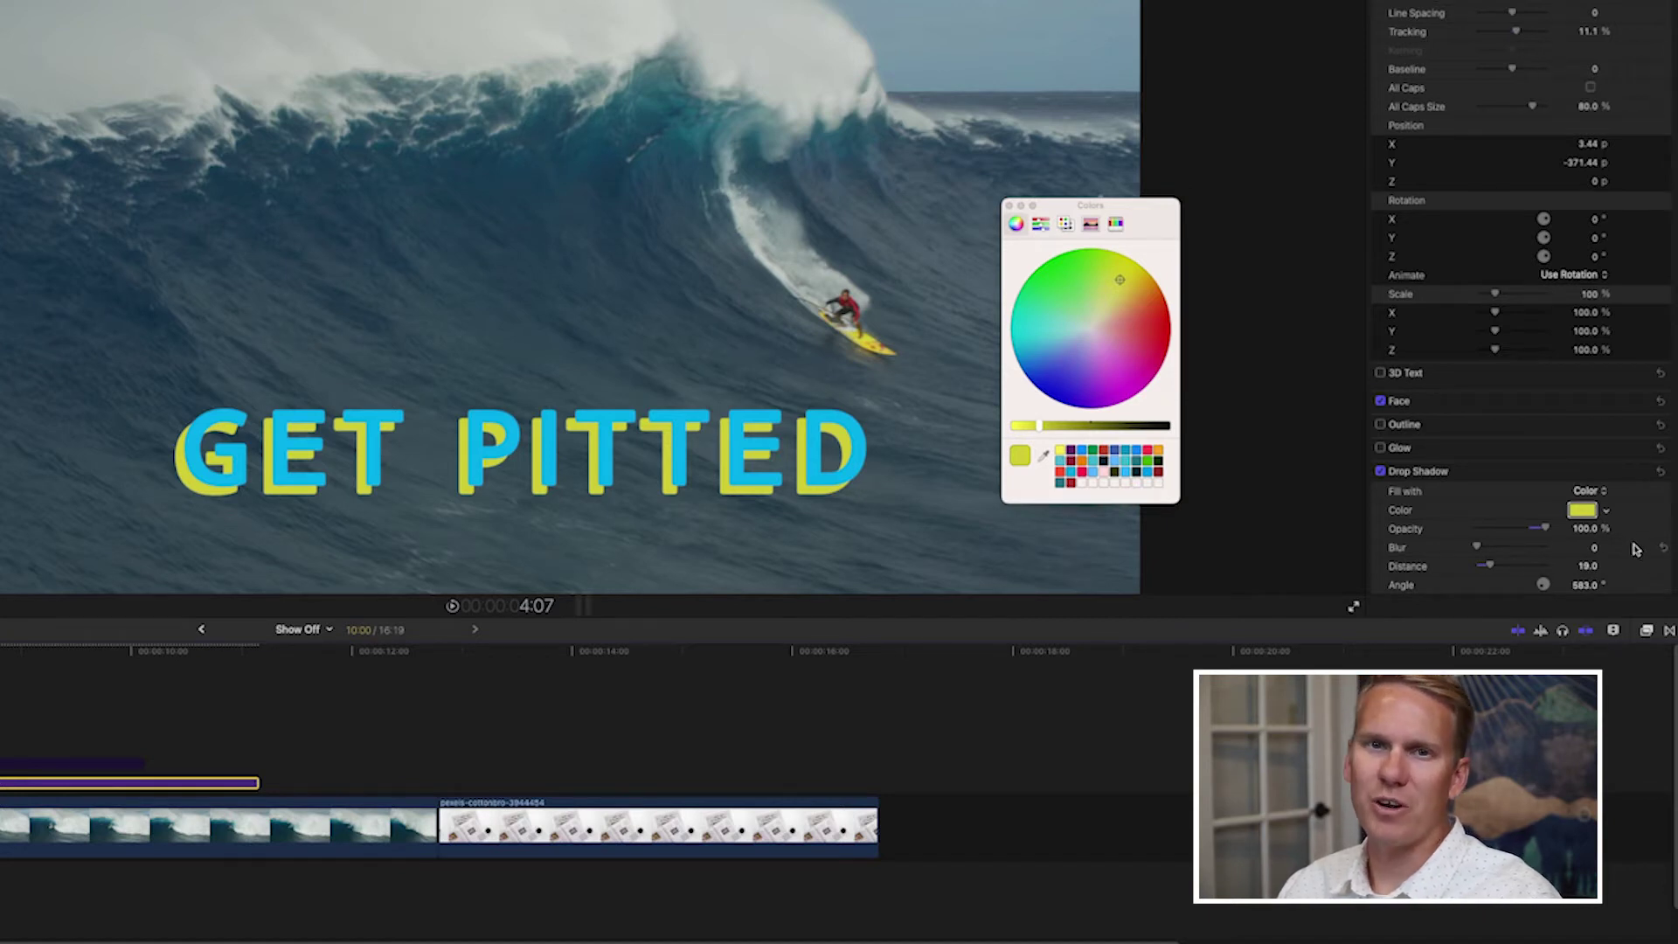
{"action": "left_click", "coordinate": [1381, 473]}
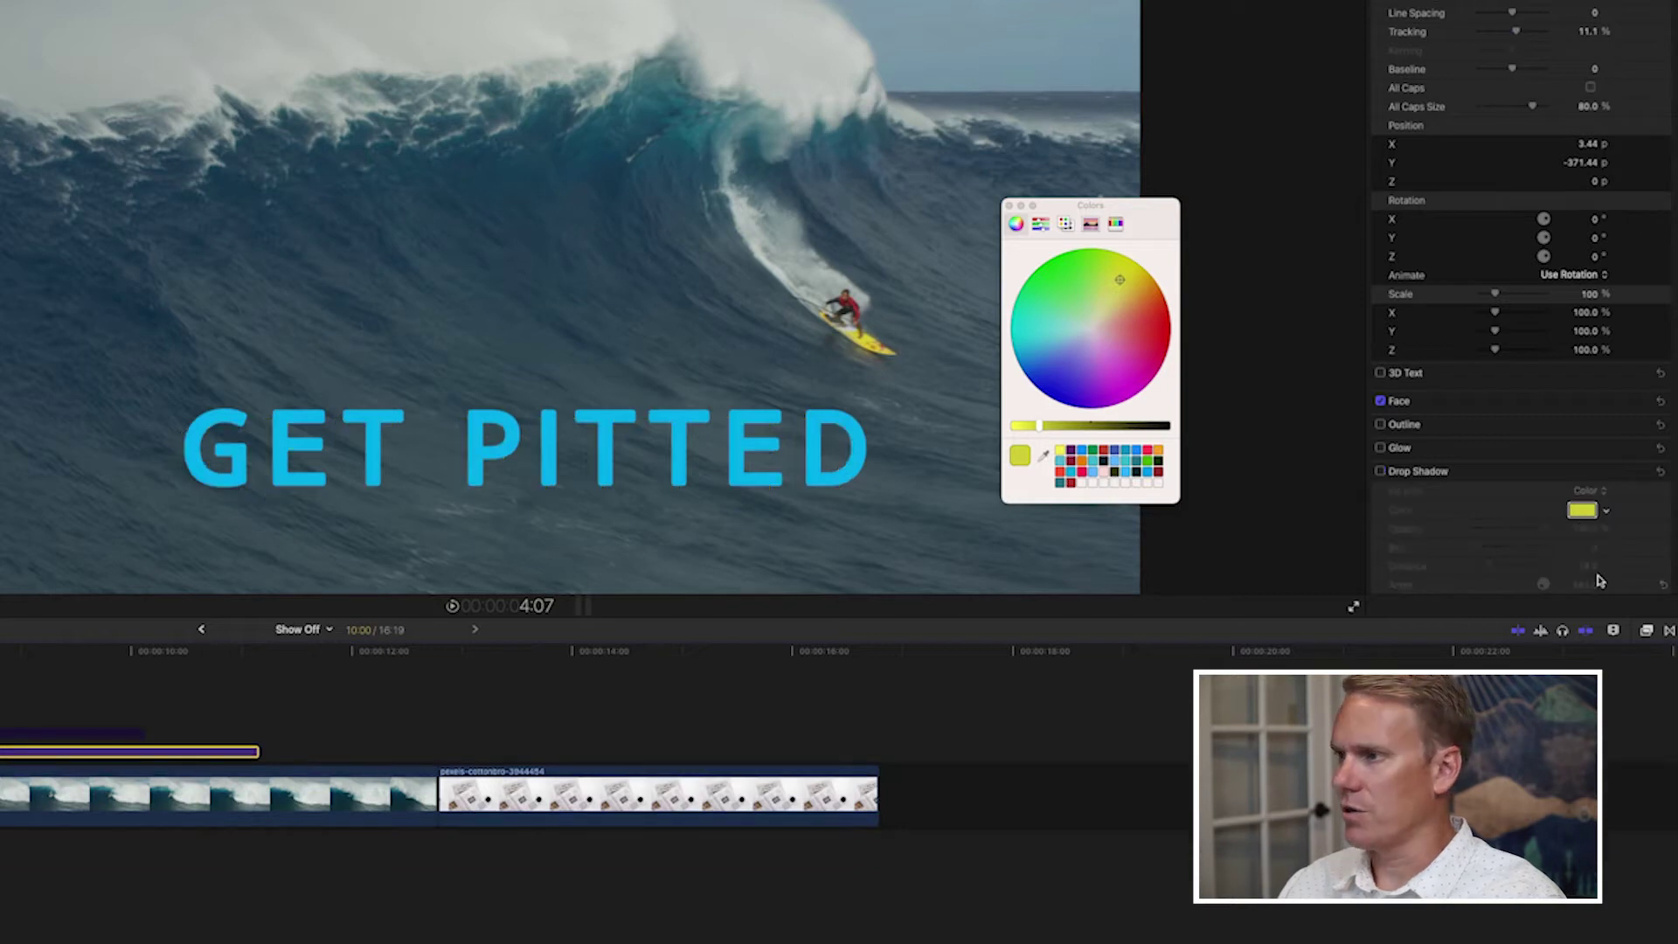
Step: Apply the Flashing effect from the Light category to the GET PITTED title and play it back
{"action": "left_click", "coordinate": [1647, 631]}
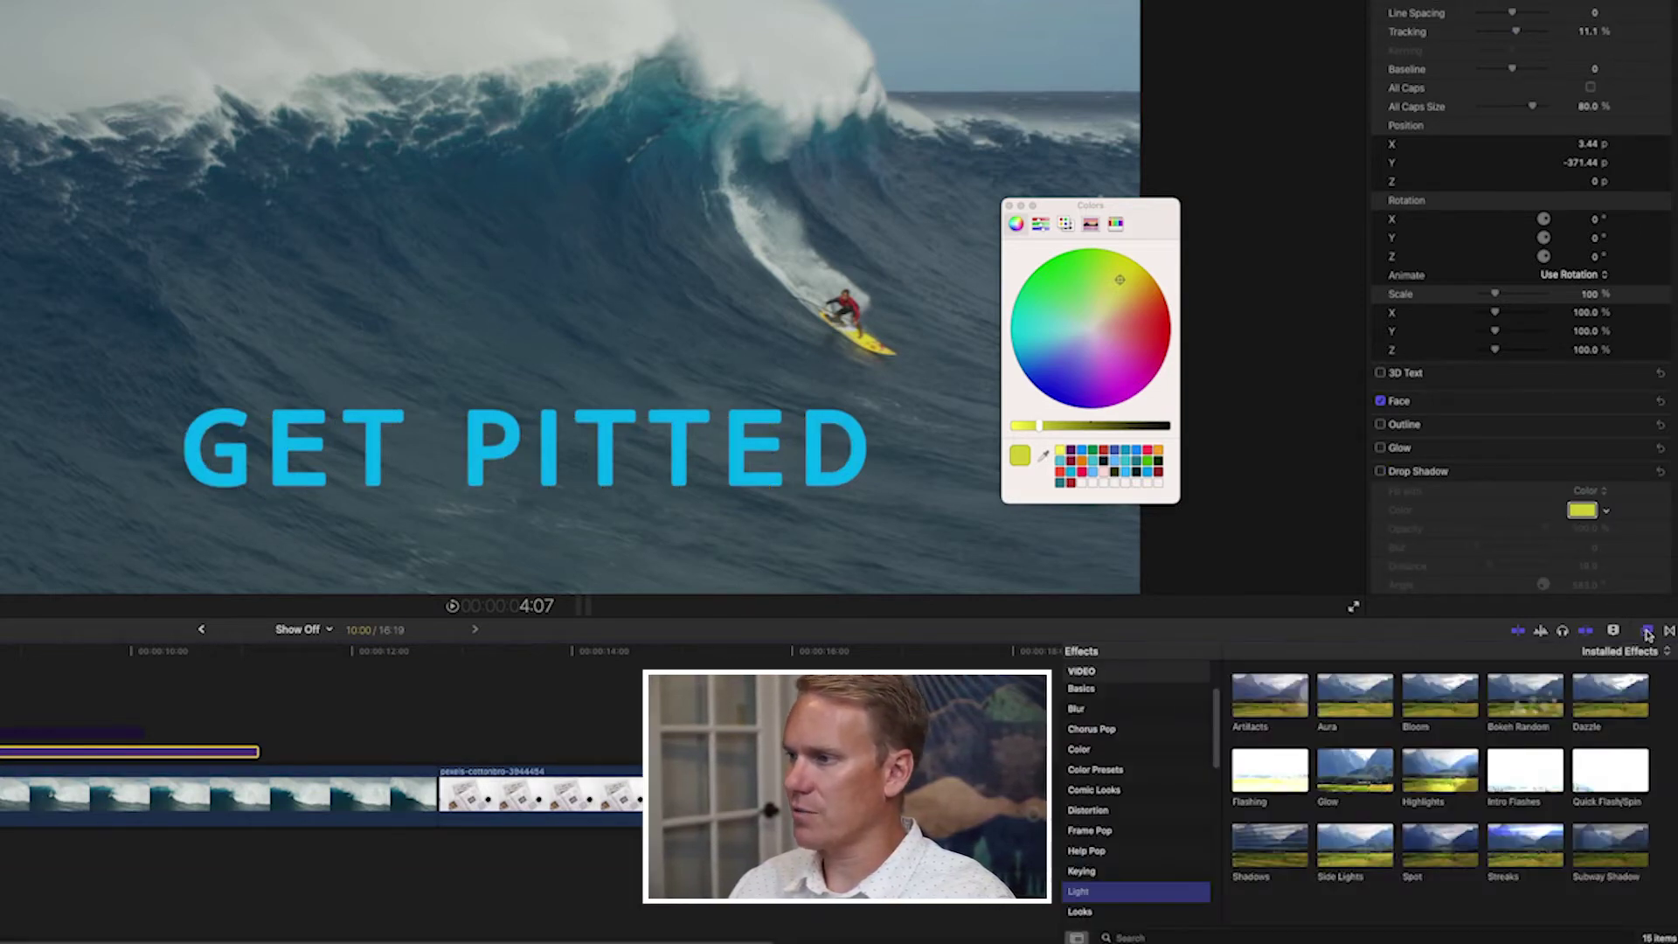
{"action": "left_click", "coordinate": [1264, 778]}
{"action": "left_click_drag", "start_coordinate": [1264, 780], "coordinate": [131, 752]}
{"action": "key", "text": "space"}
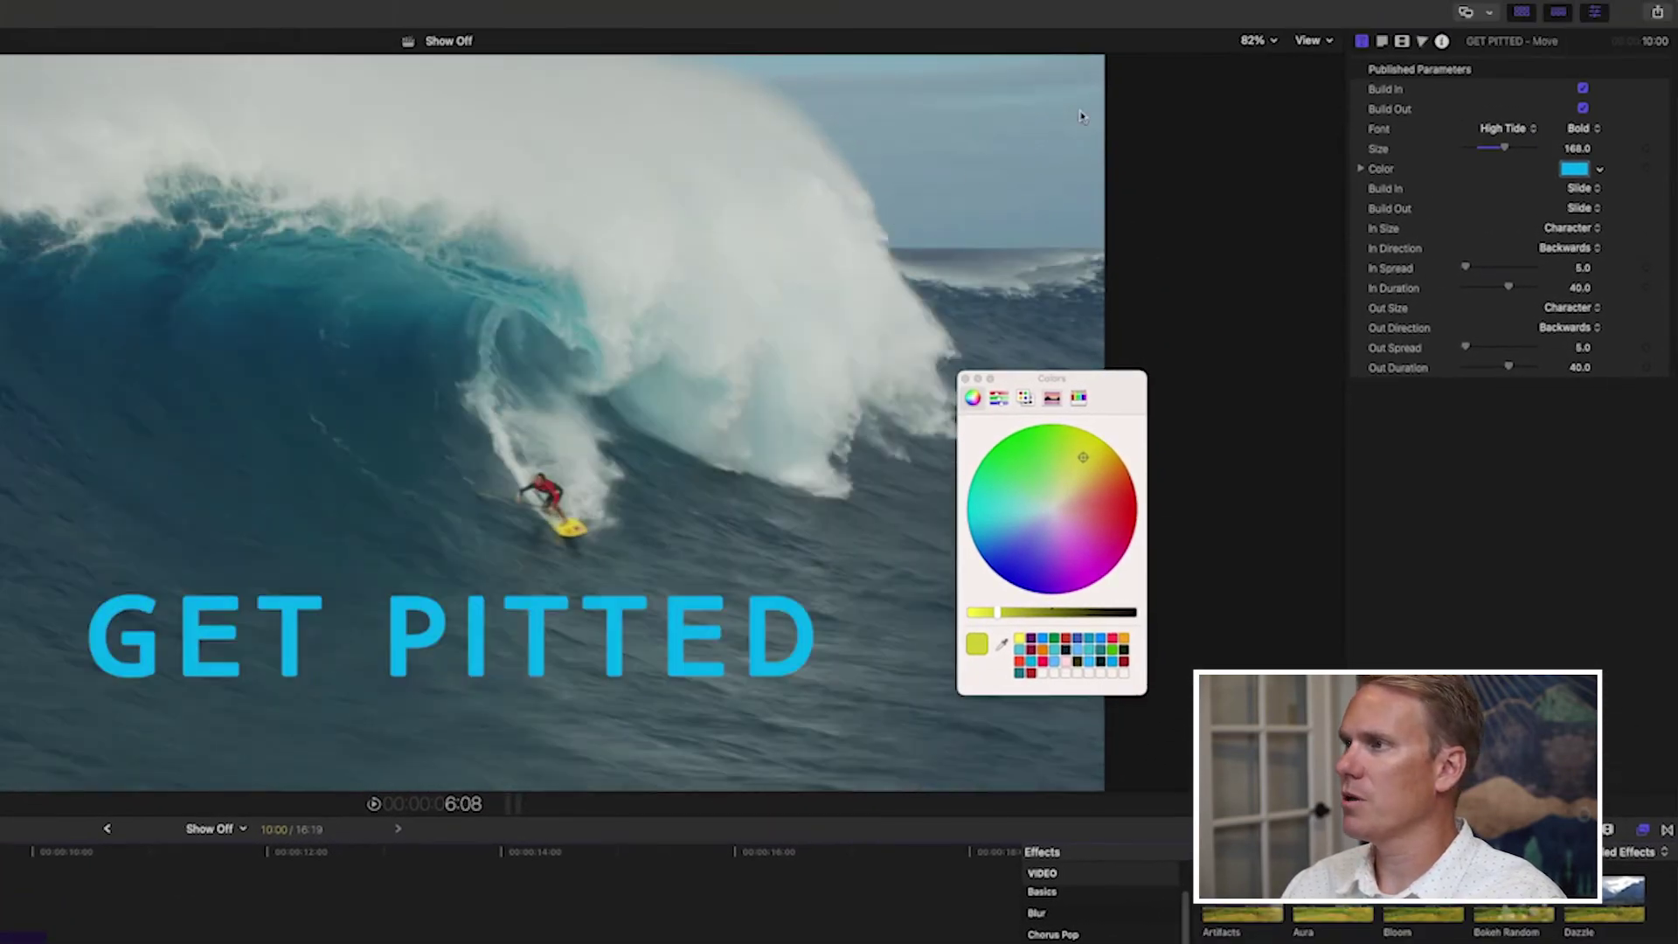
Step: Set the Flashing effect's intensity to 34.14 and play the title back
{"action": "left_click", "coordinate": [1403, 42]}
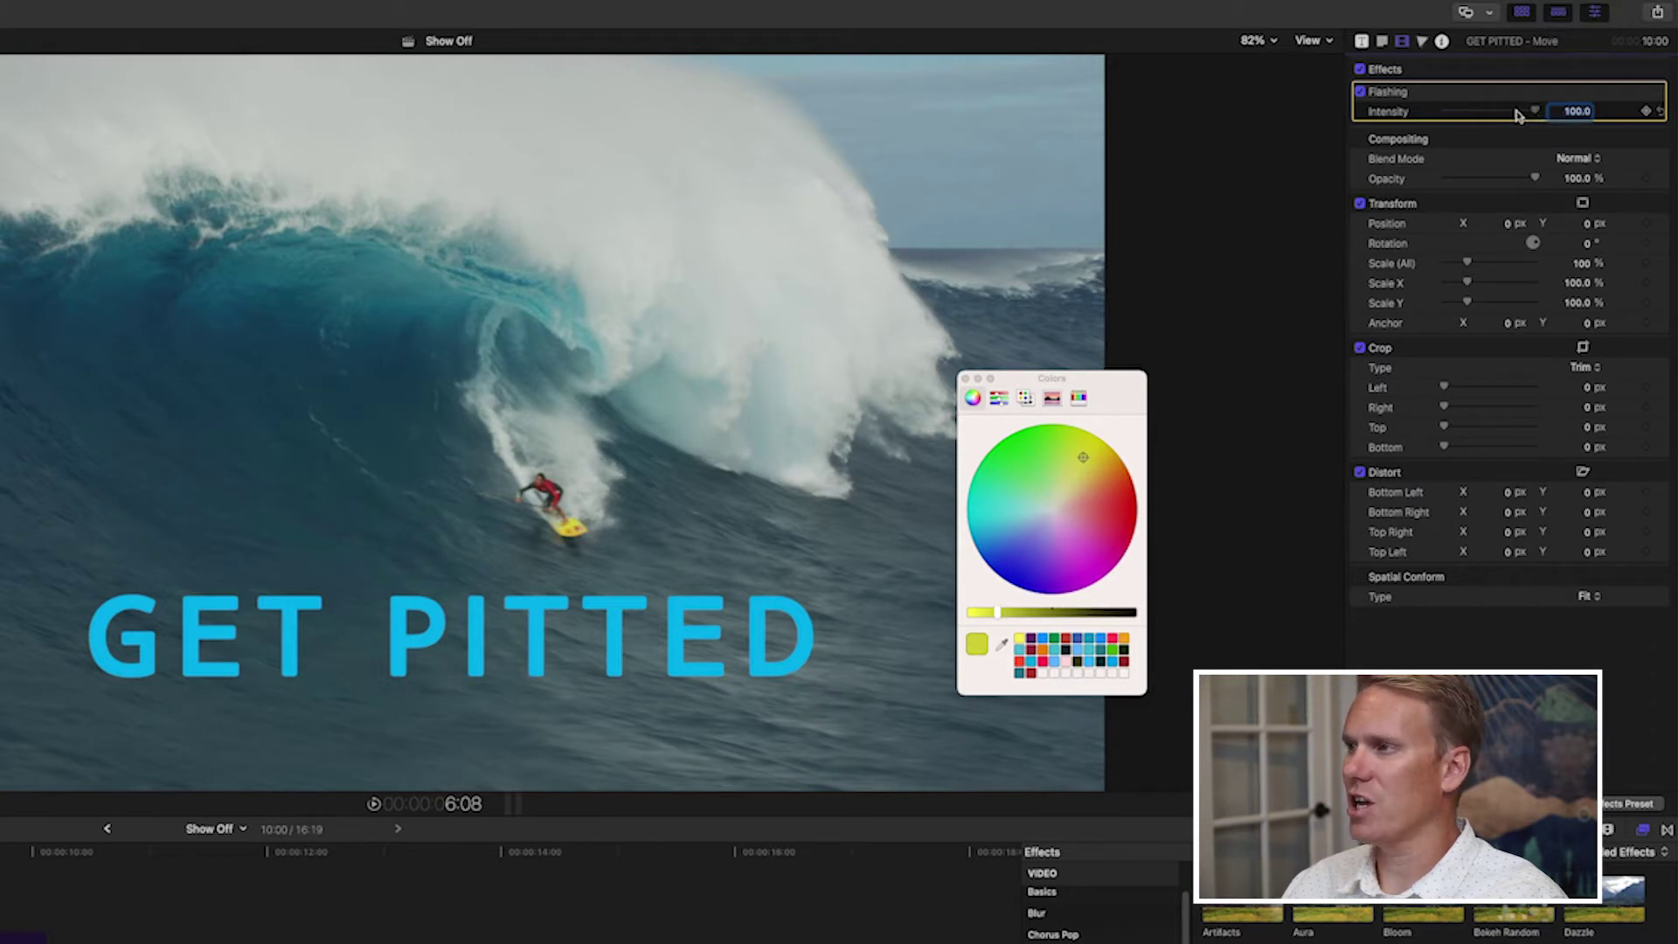
{"action": "left_click_drag", "start_coordinate": [1504, 116], "coordinate": [1495, 115]}
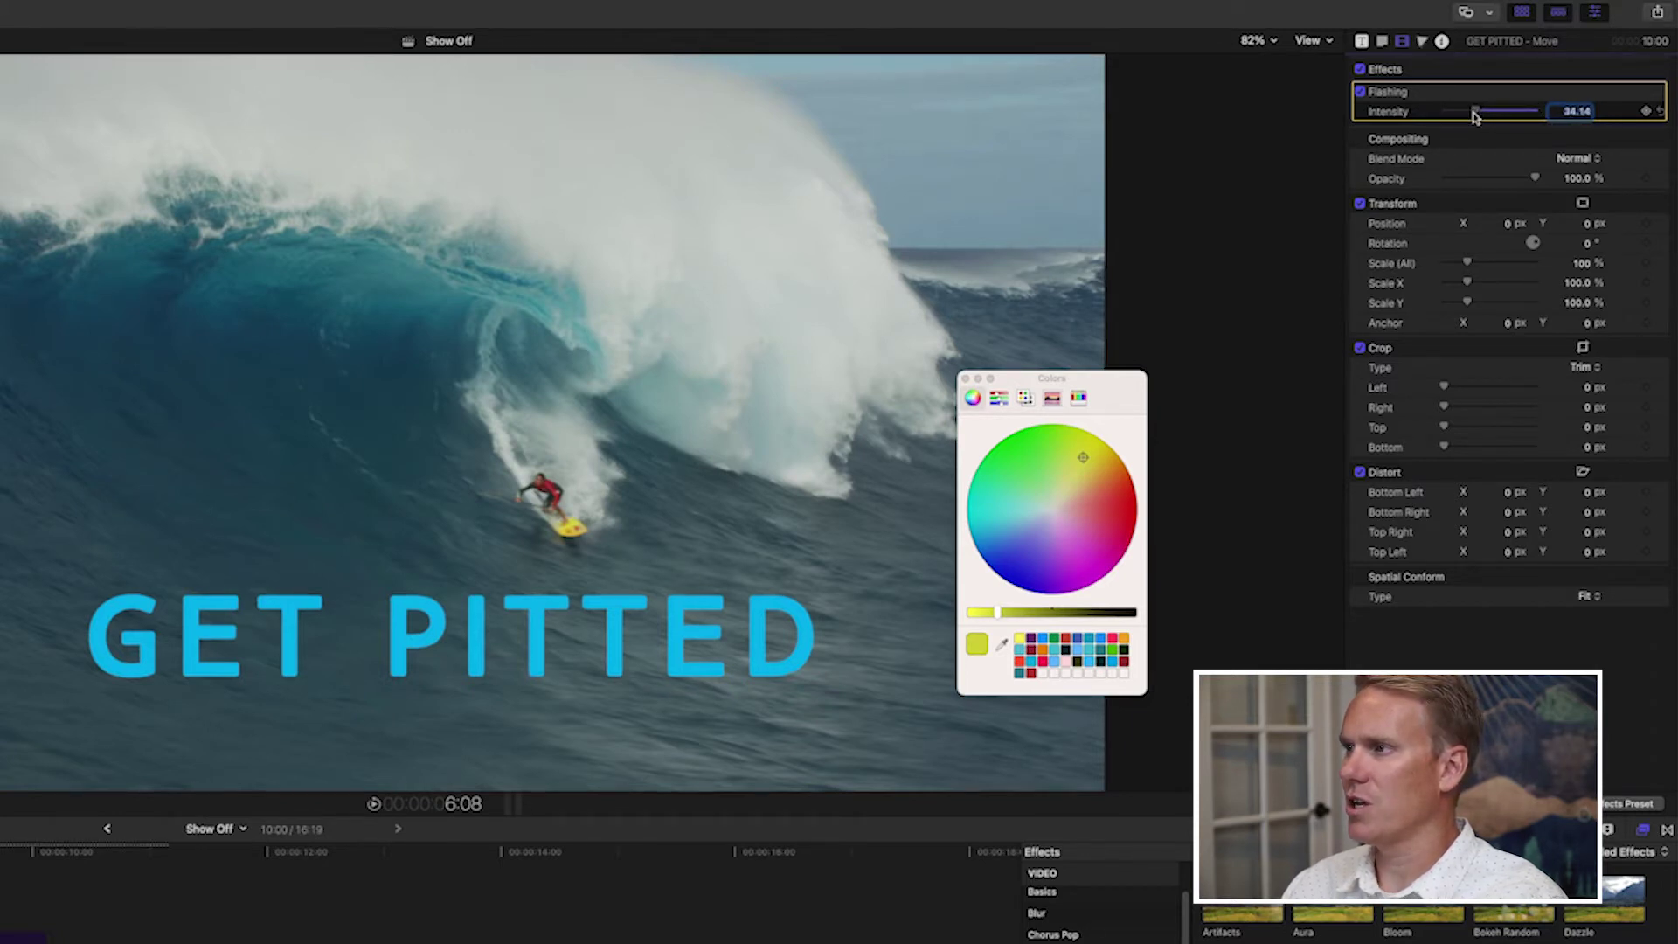
{"action": "key", "text": "space"}
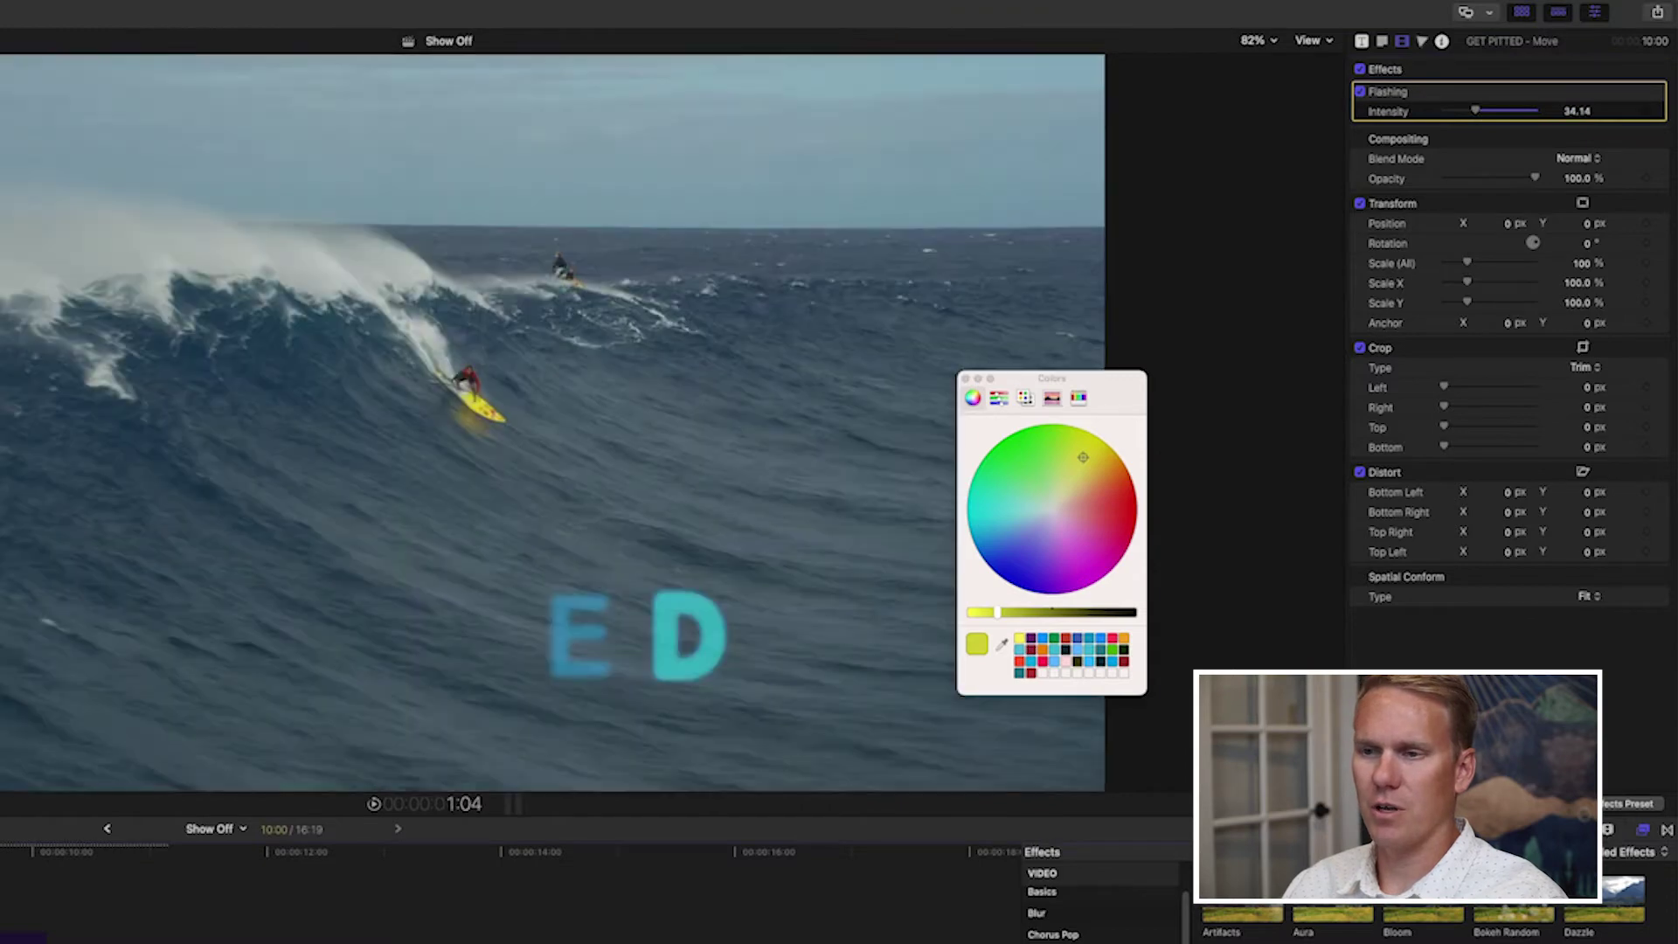
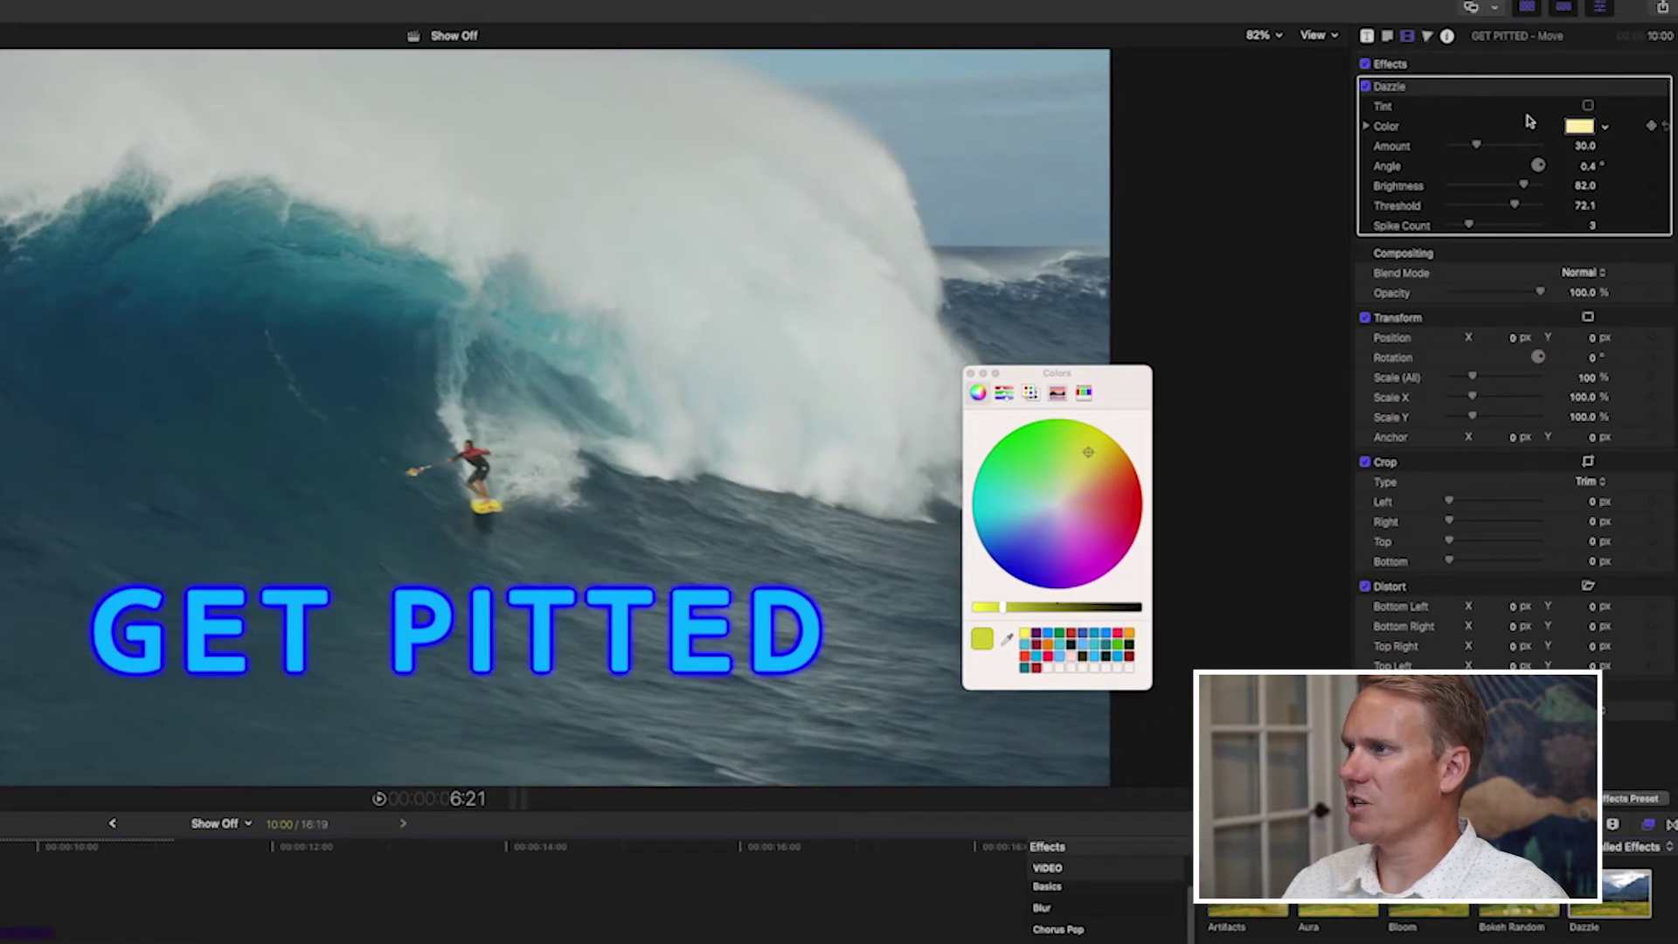
Step: Try the Dazzle effect's tint, leave it off, and set the effect's amount to 63.11 and angle to 0°
{"action": "left_click", "coordinate": [1590, 106]}
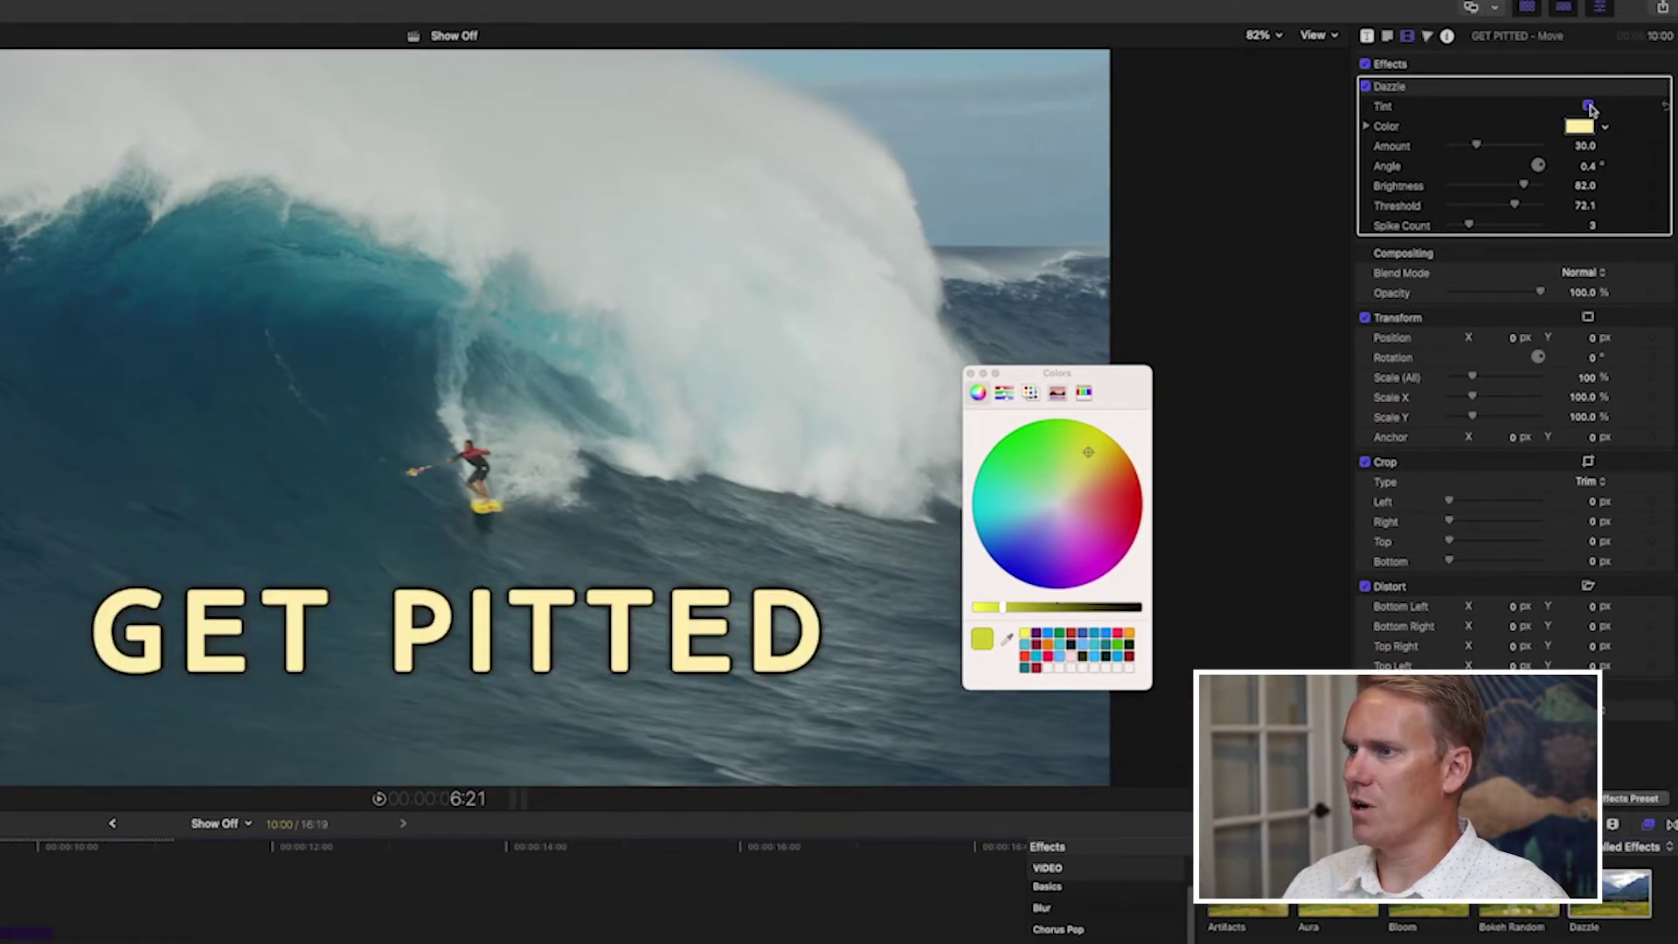
{"action": "left_click", "coordinate": [1590, 106]}
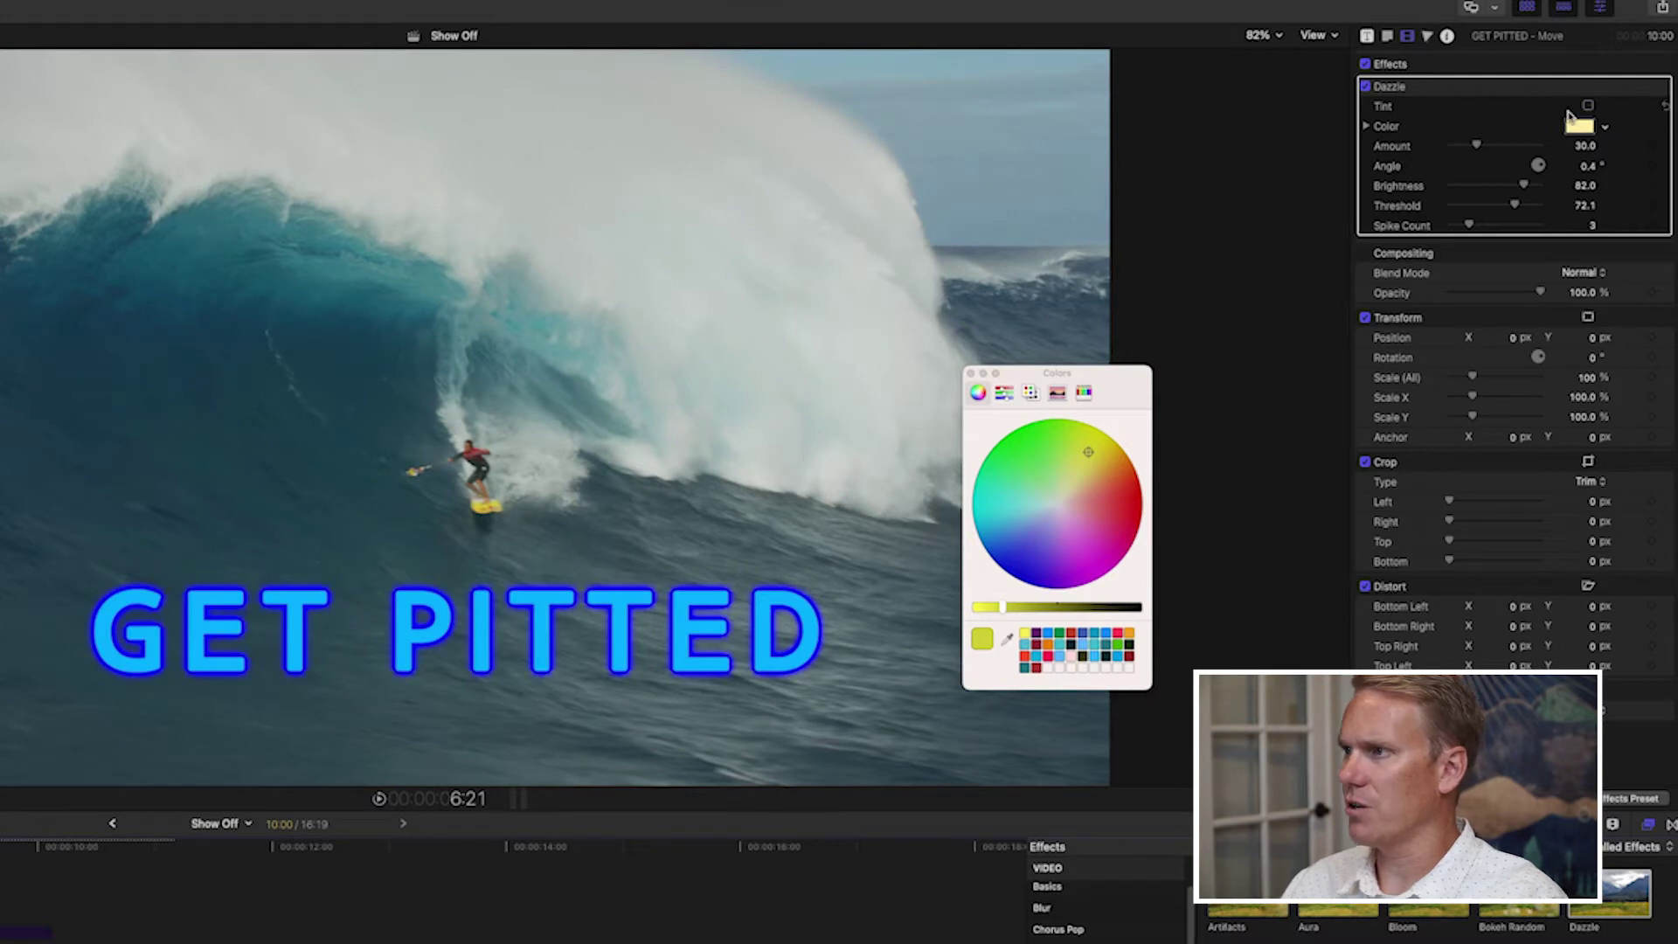
{"action": "mouse_move", "coordinate": [1477, 145]}
{"action": "left_mouse_down"}
{"action": "mouse_move", "coordinate": [1524, 145]}
{"action": "mouse_move", "coordinate": [1507, 151]}
{"action": "left_mouse_up"}
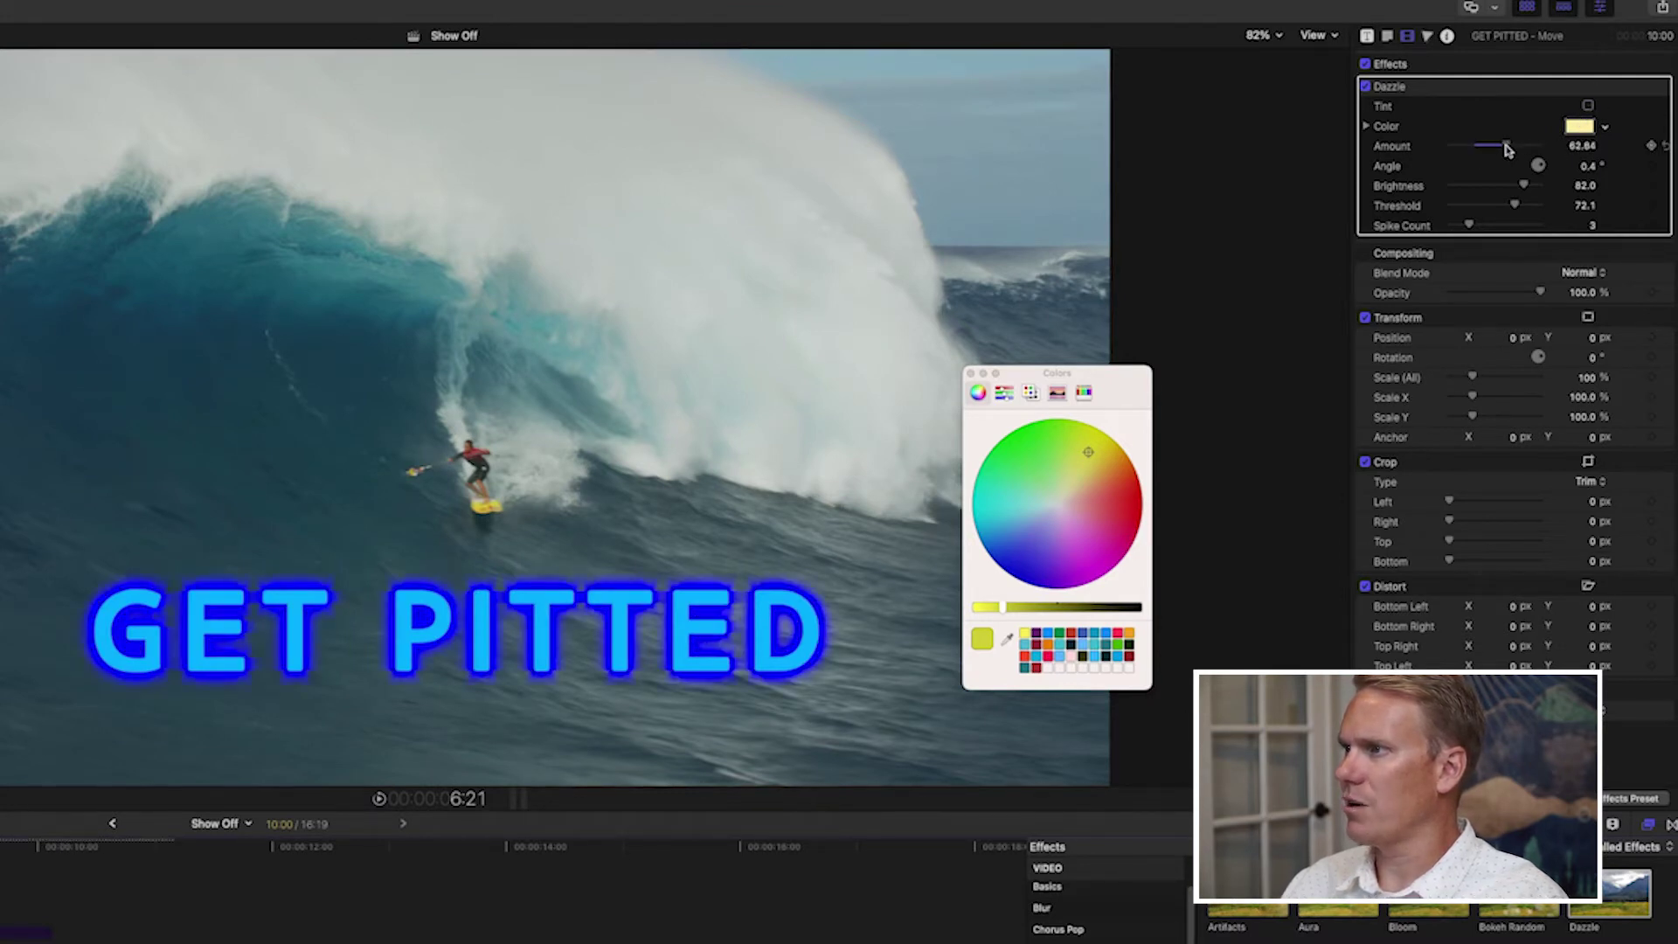
{"action": "left_click", "coordinate": [1593, 168]}
{"action": "type", "text": "0"}
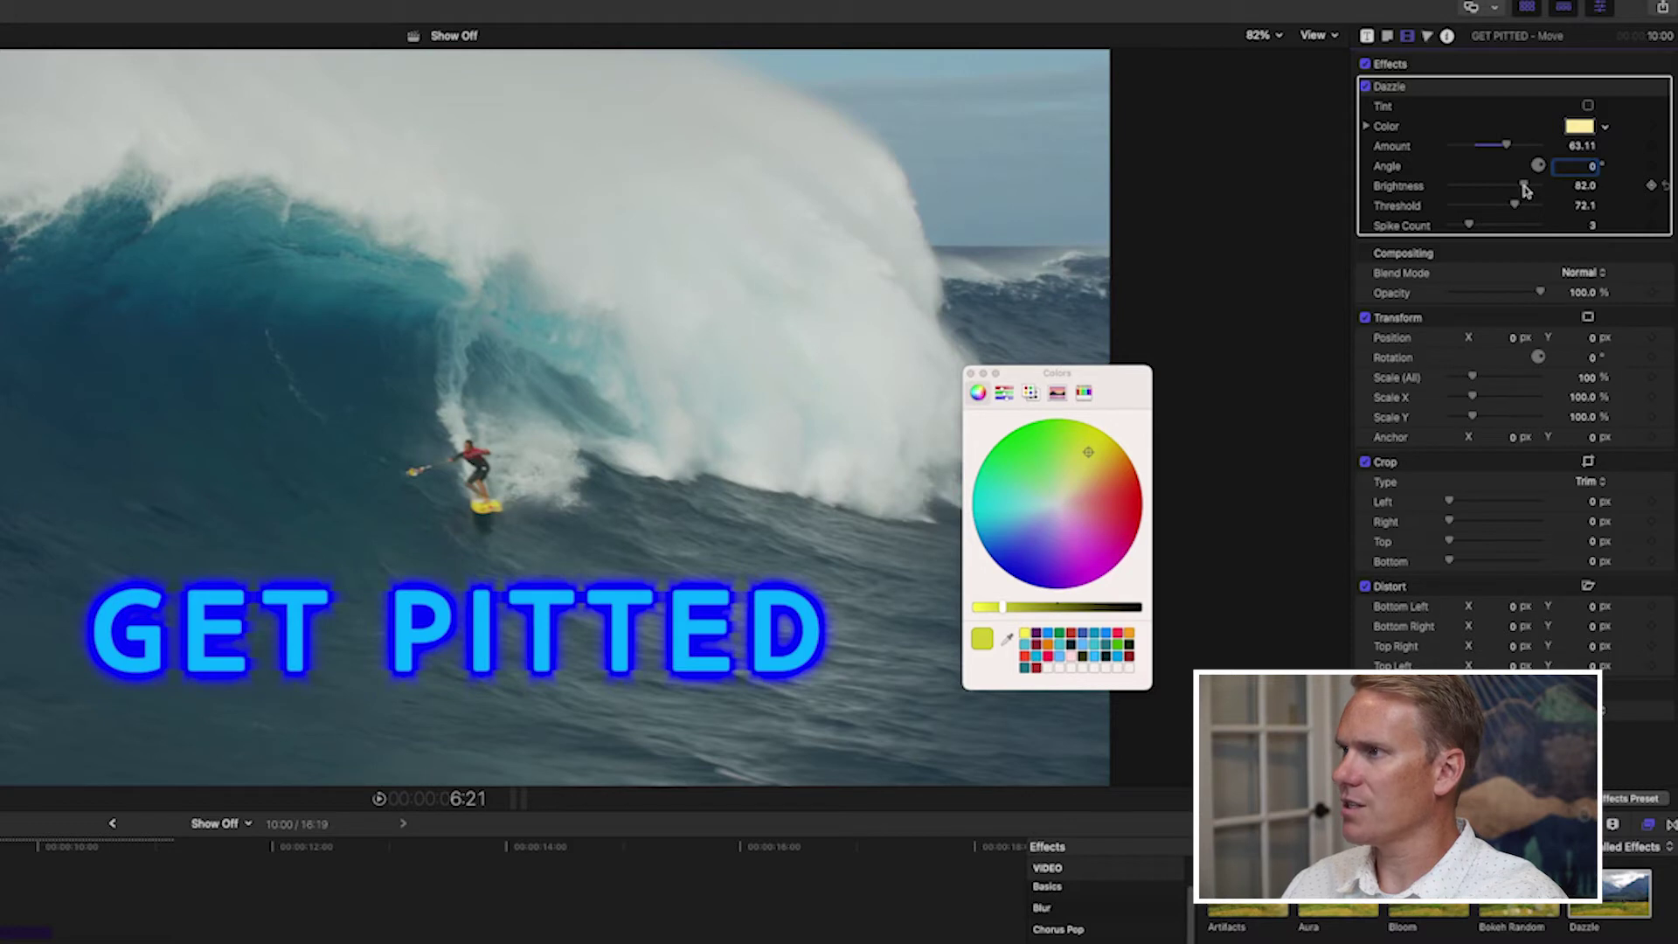
Step: Set the Dazzle effect's brightness to 61.0, threshold to 39.0 and spike count to 9
{"action": "left_click_drag", "start_coordinate": [1526, 190], "coordinate": [1511, 192]}
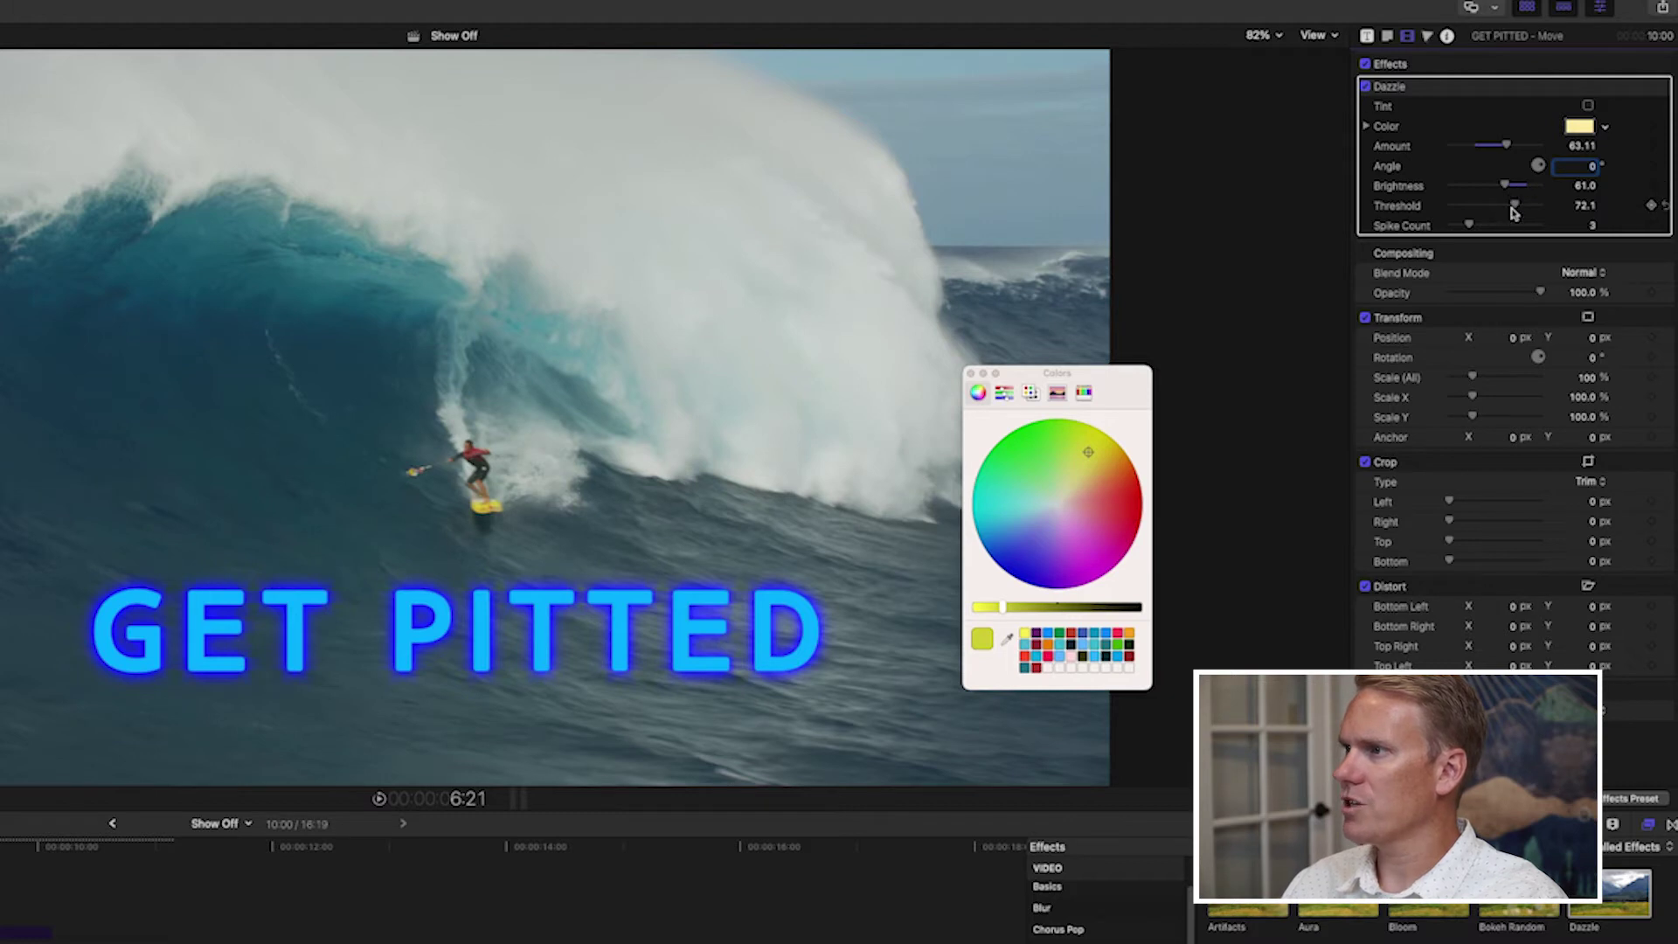
{"action": "left_click_drag", "start_coordinate": [1516, 208], "coordinate": [1485, 210]}
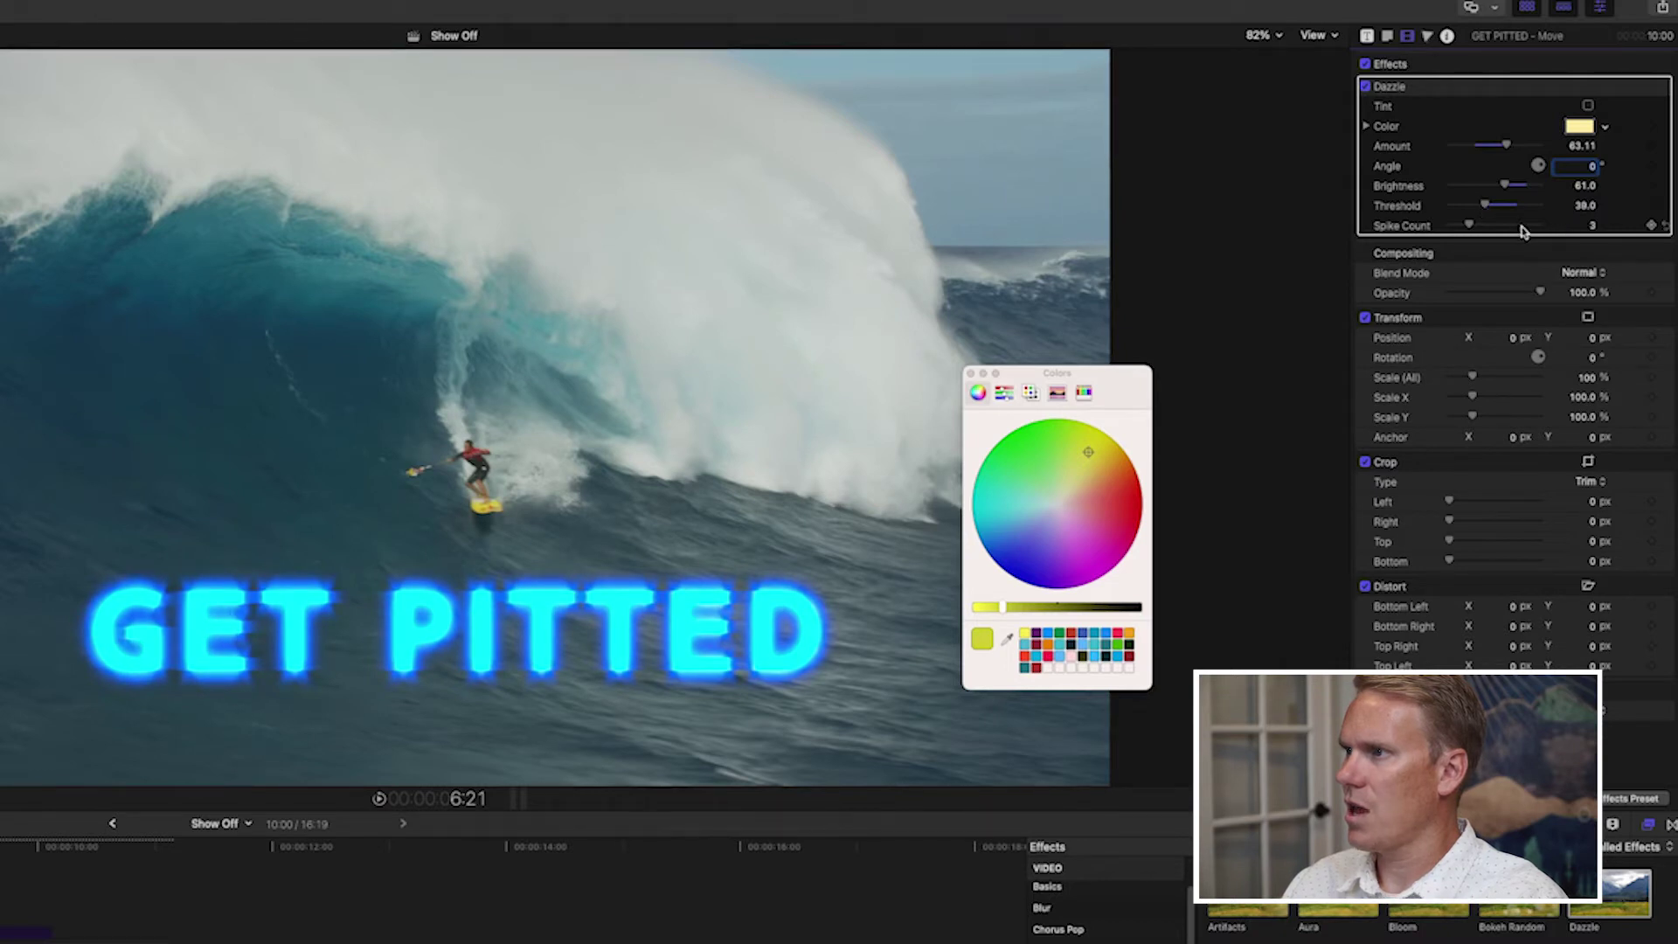
{"action": "left_click_drag", "start_coordinate": [1471, 224], "coordinate": [1515, 226]}
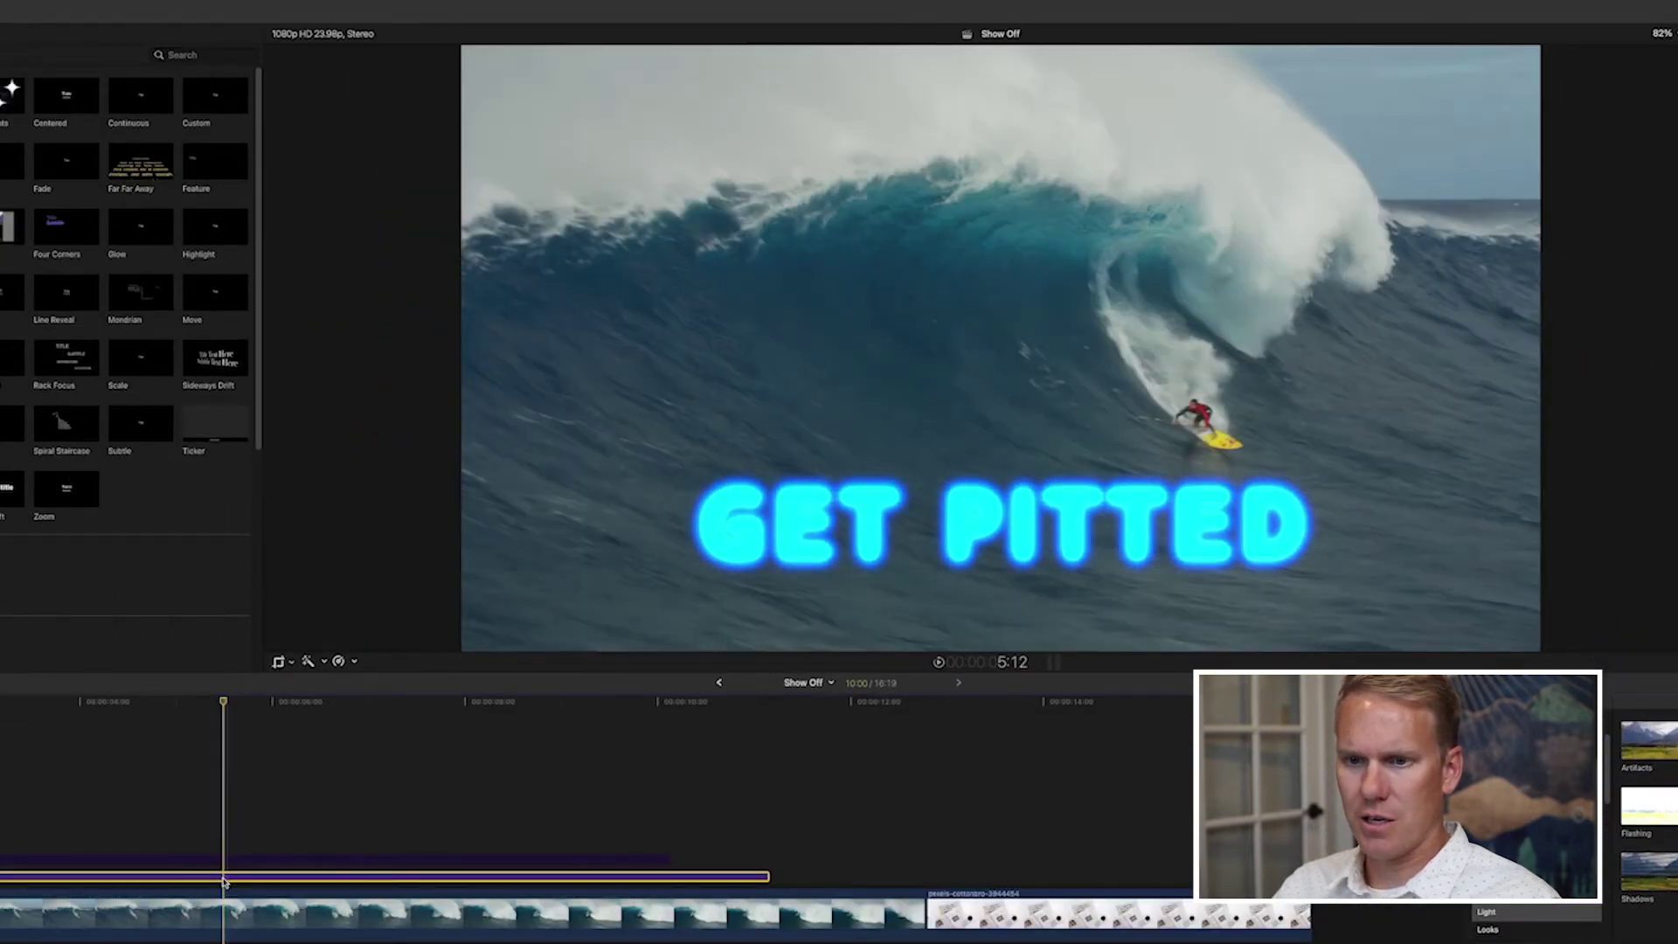
Step: Duplicate the GET PITTED title directly above itself in the timeline and select the upper copy
{"action": "left_click_drag", "start_coordinate": [224, 883], "coordinate": [222, 858]}
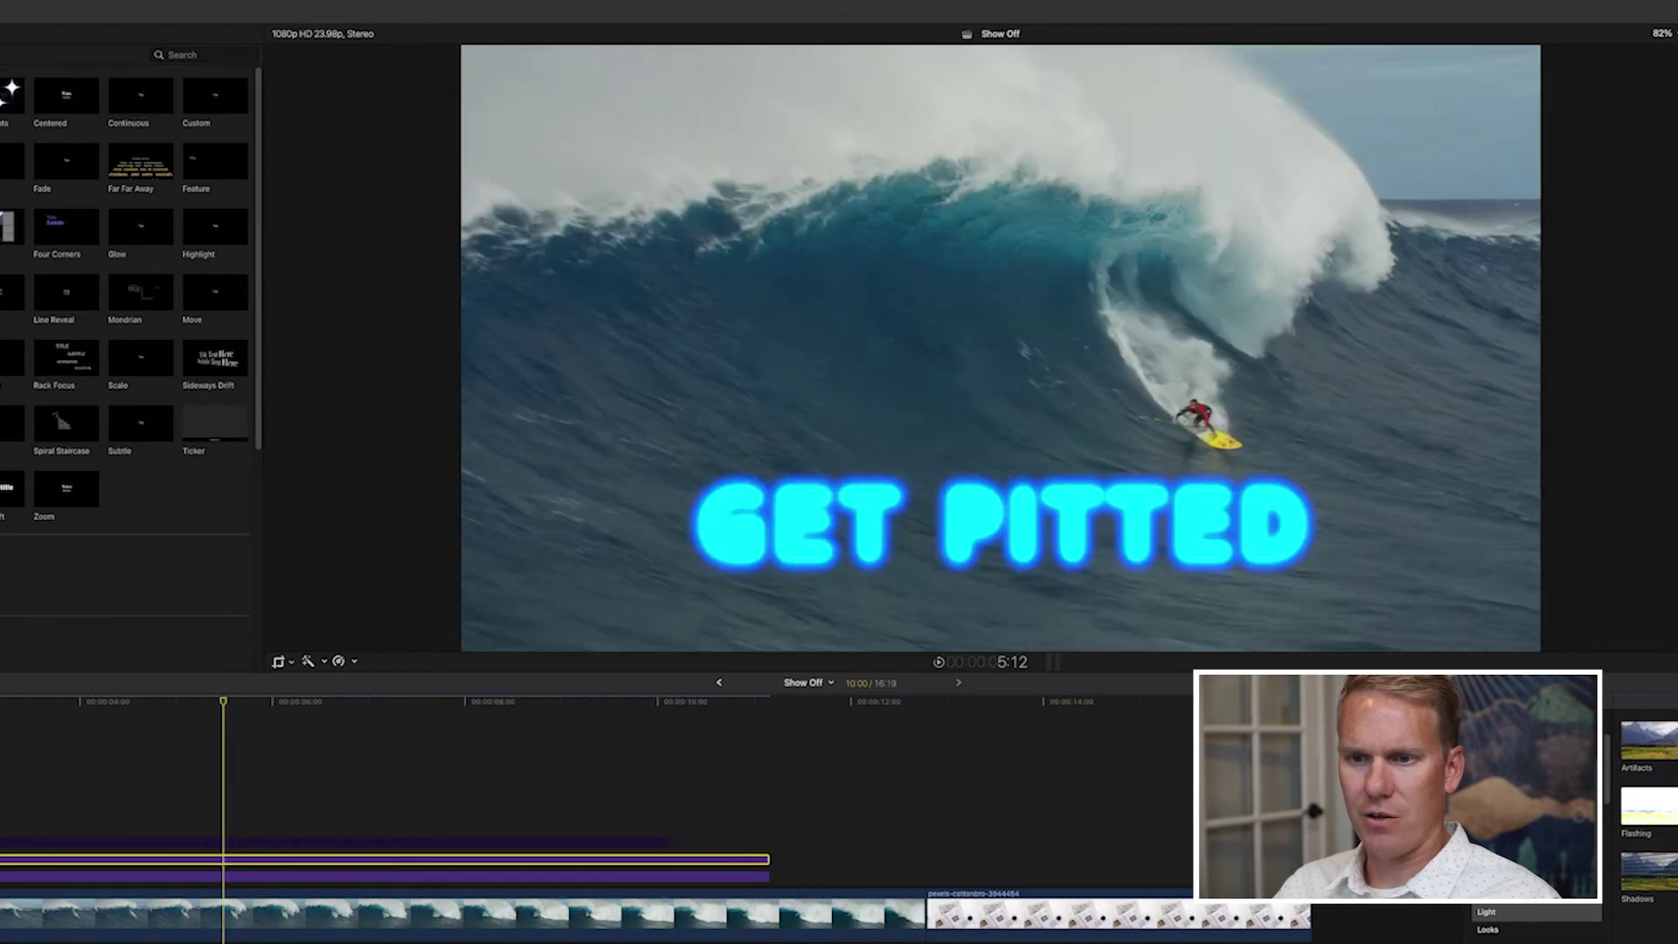
{"action": "key", "text": "super+Tab"}
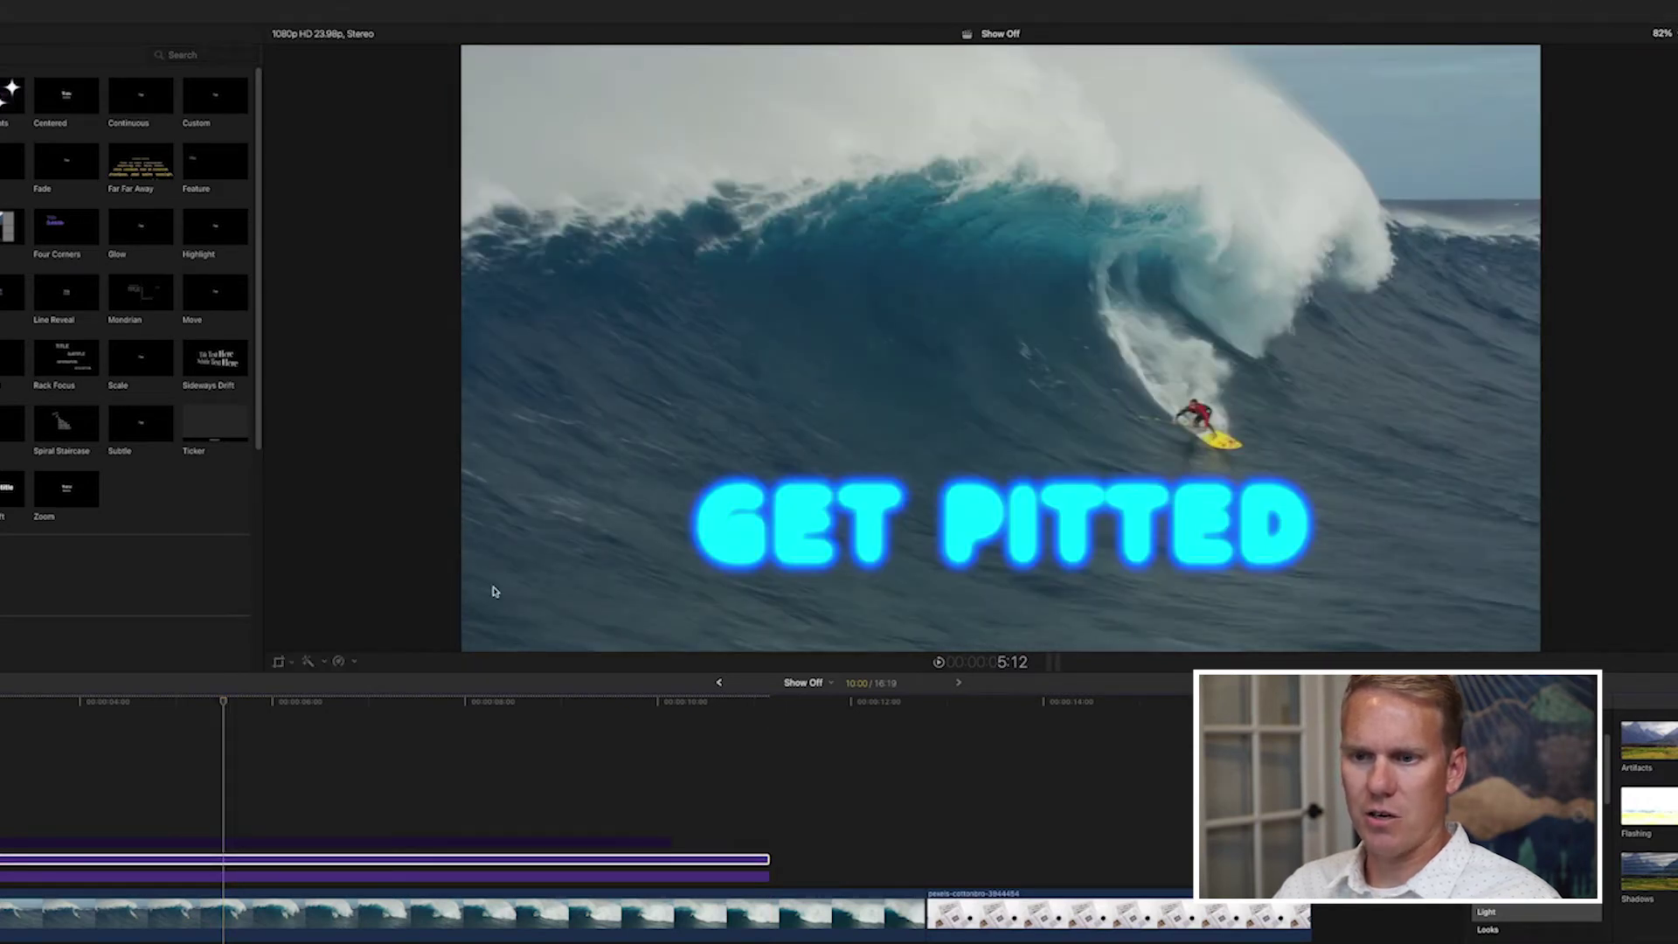
{"action": "left_click", "coordinate": [224, 864]}
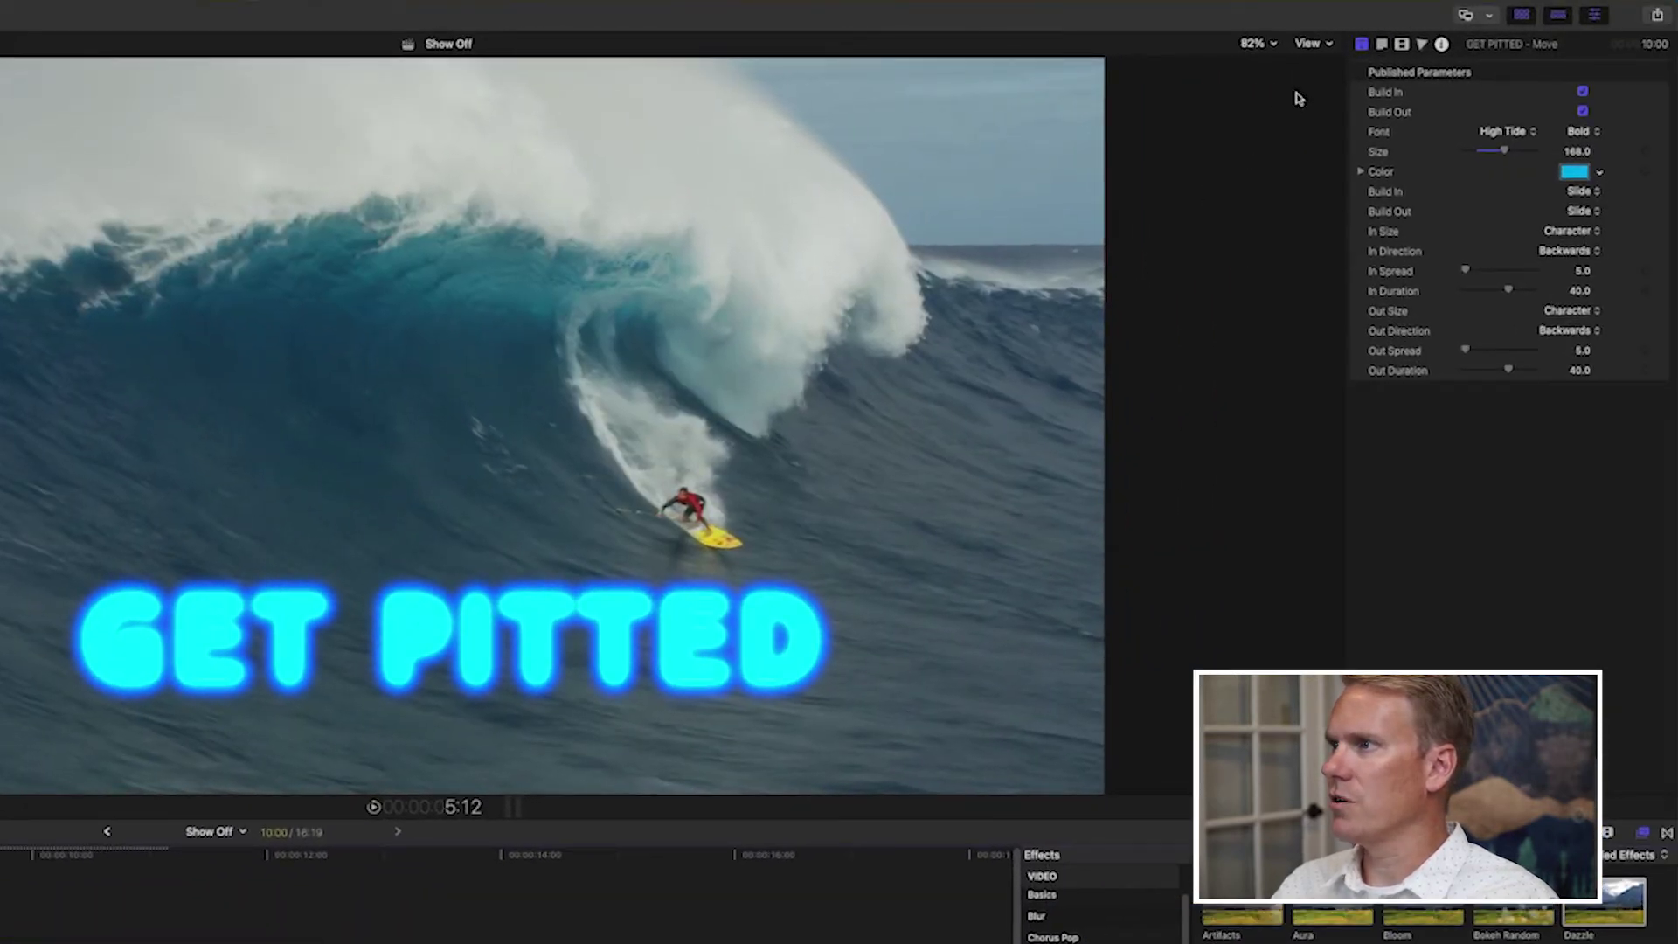
Step: Turn off the Dazzle effect on the upper title copy and play the layered result back
{"action": "left_click", "coordinate": [1402, 43]}
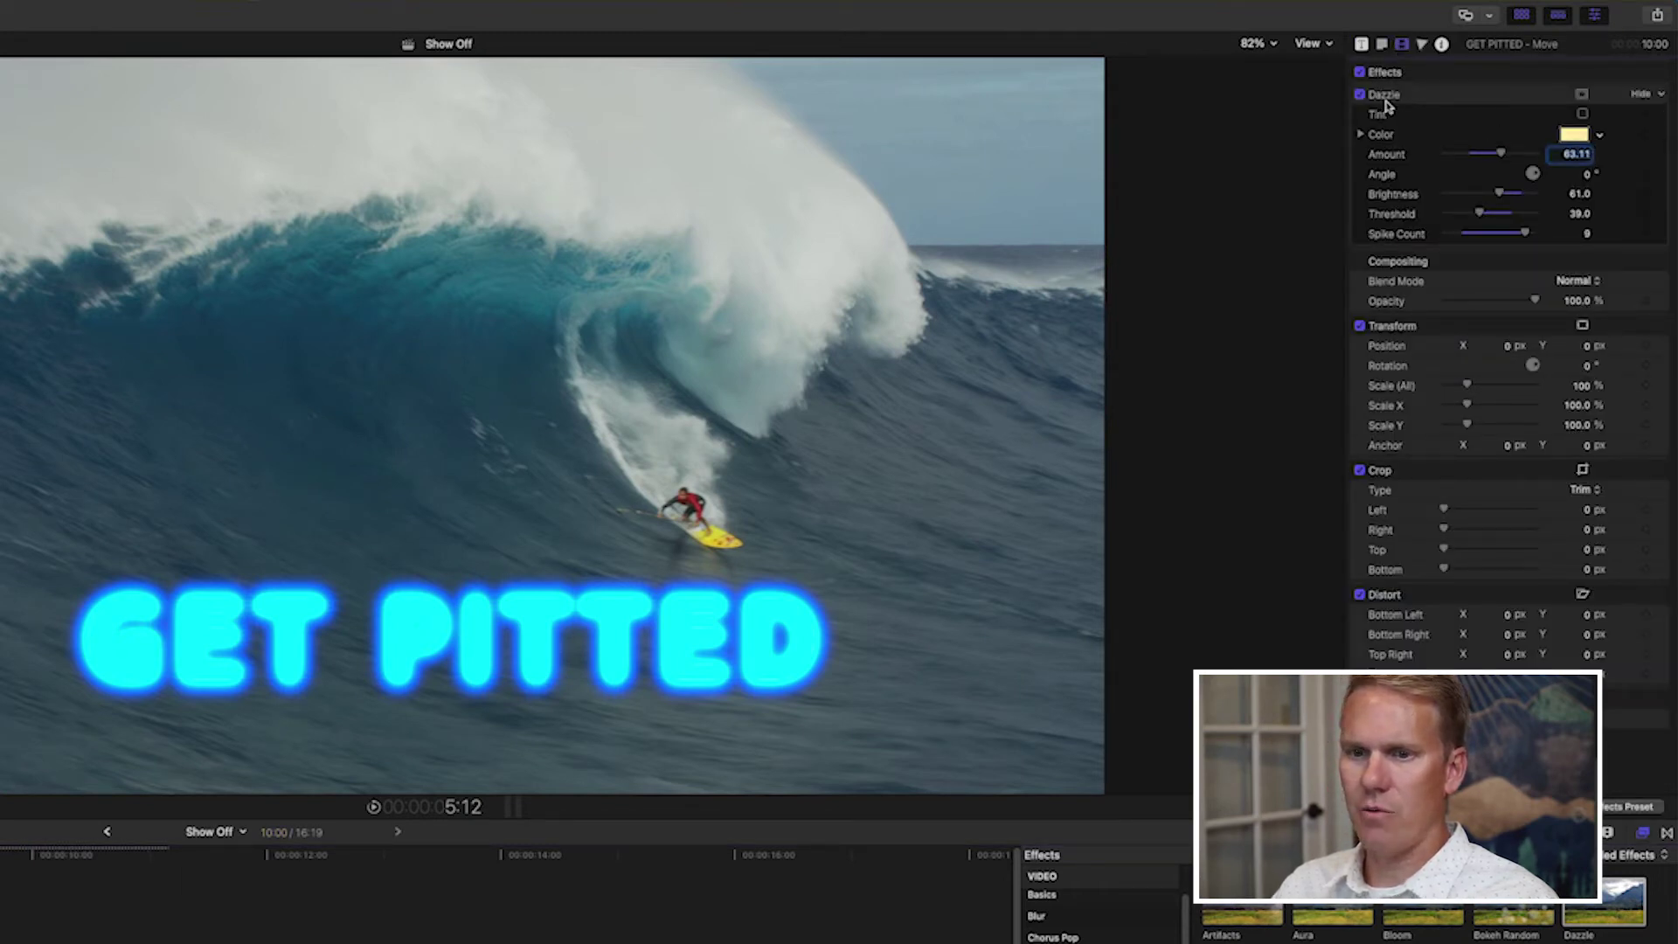
{"action": "left_click", "coordinate": [1360, 95]}
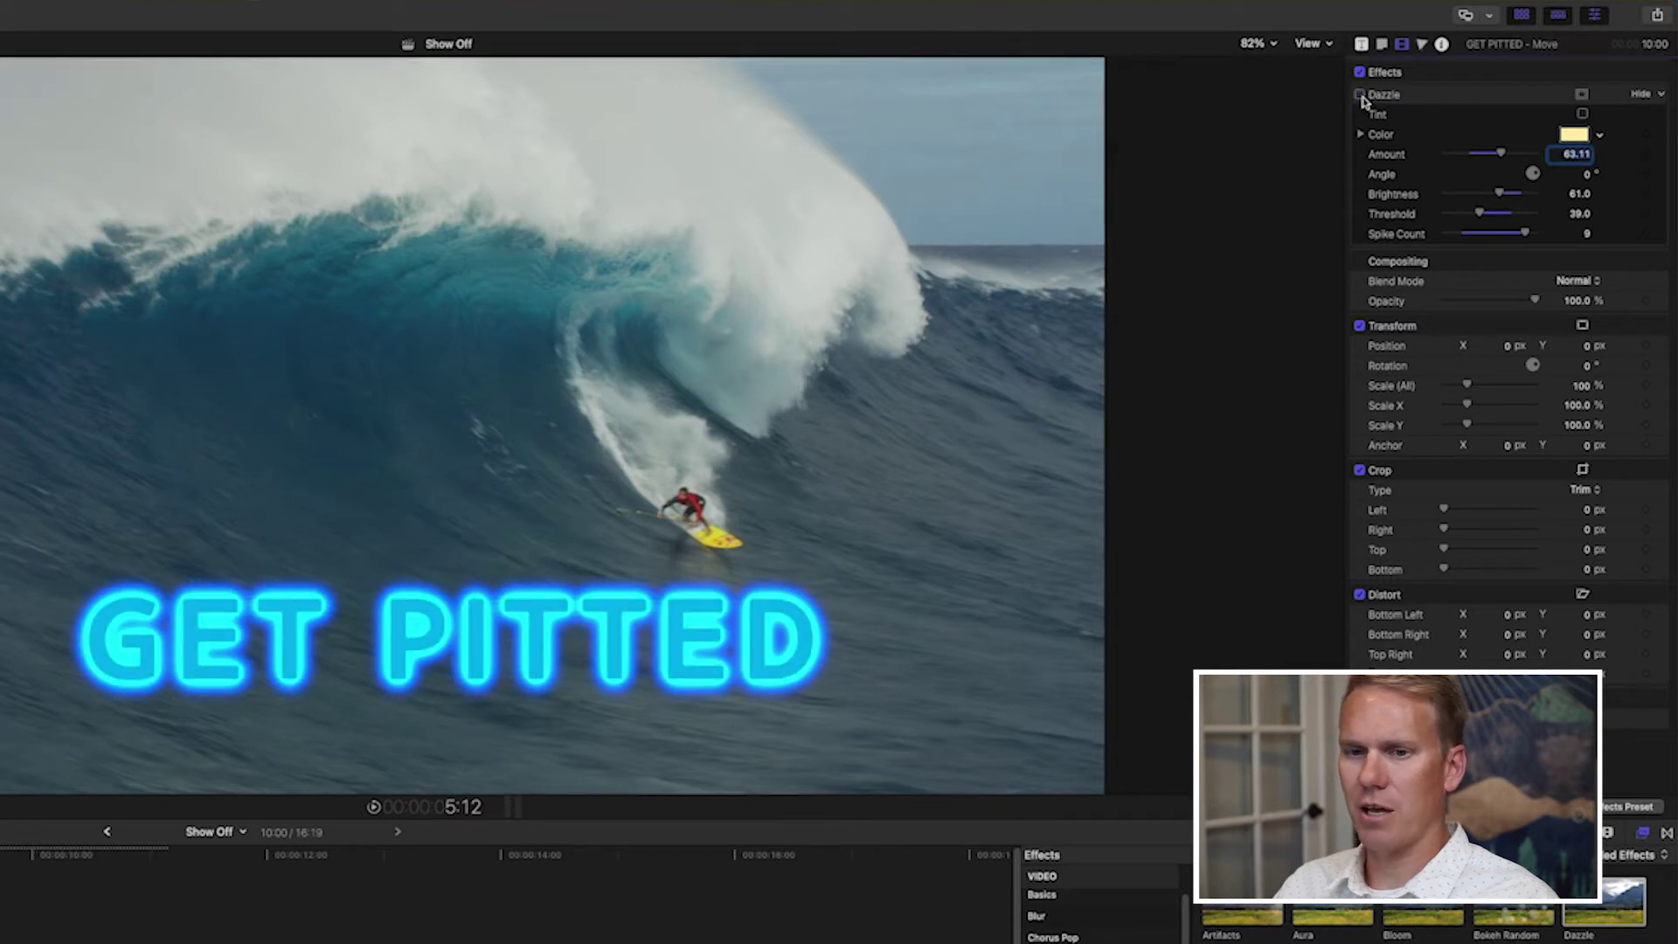
{"action": "key", "text": "space"}
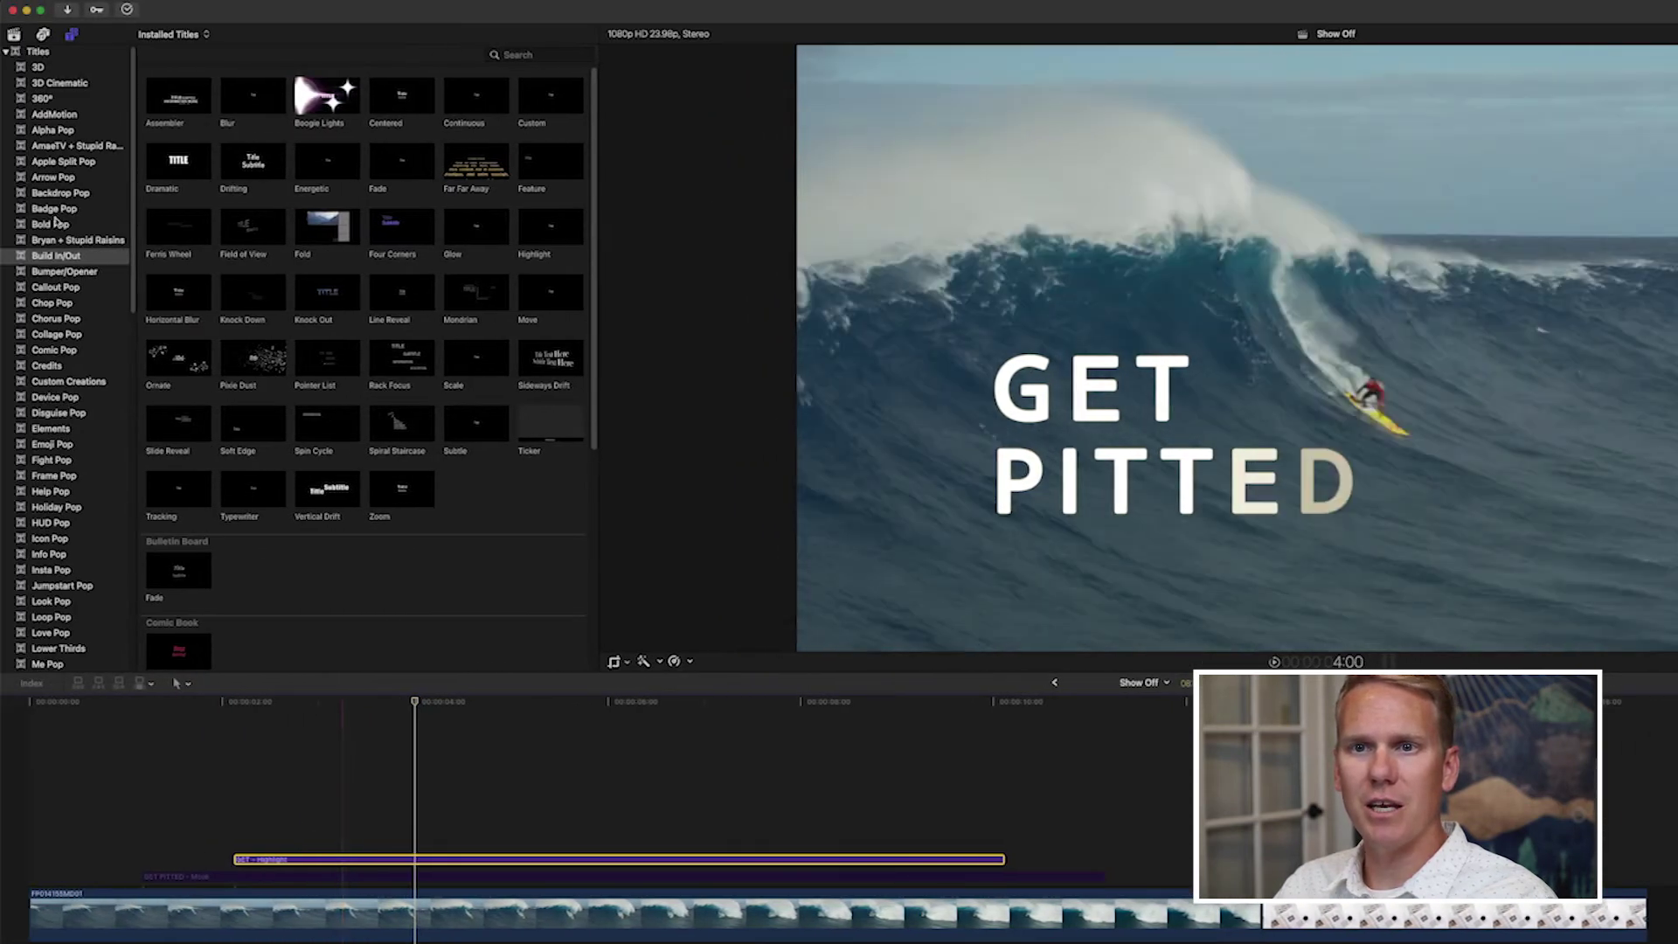
Step: Locate the Highlight title in the Build In/Out category and play back the timeline's Highlight title to see its animation
{"action": "left_click", "coordinate": [63, 256]}
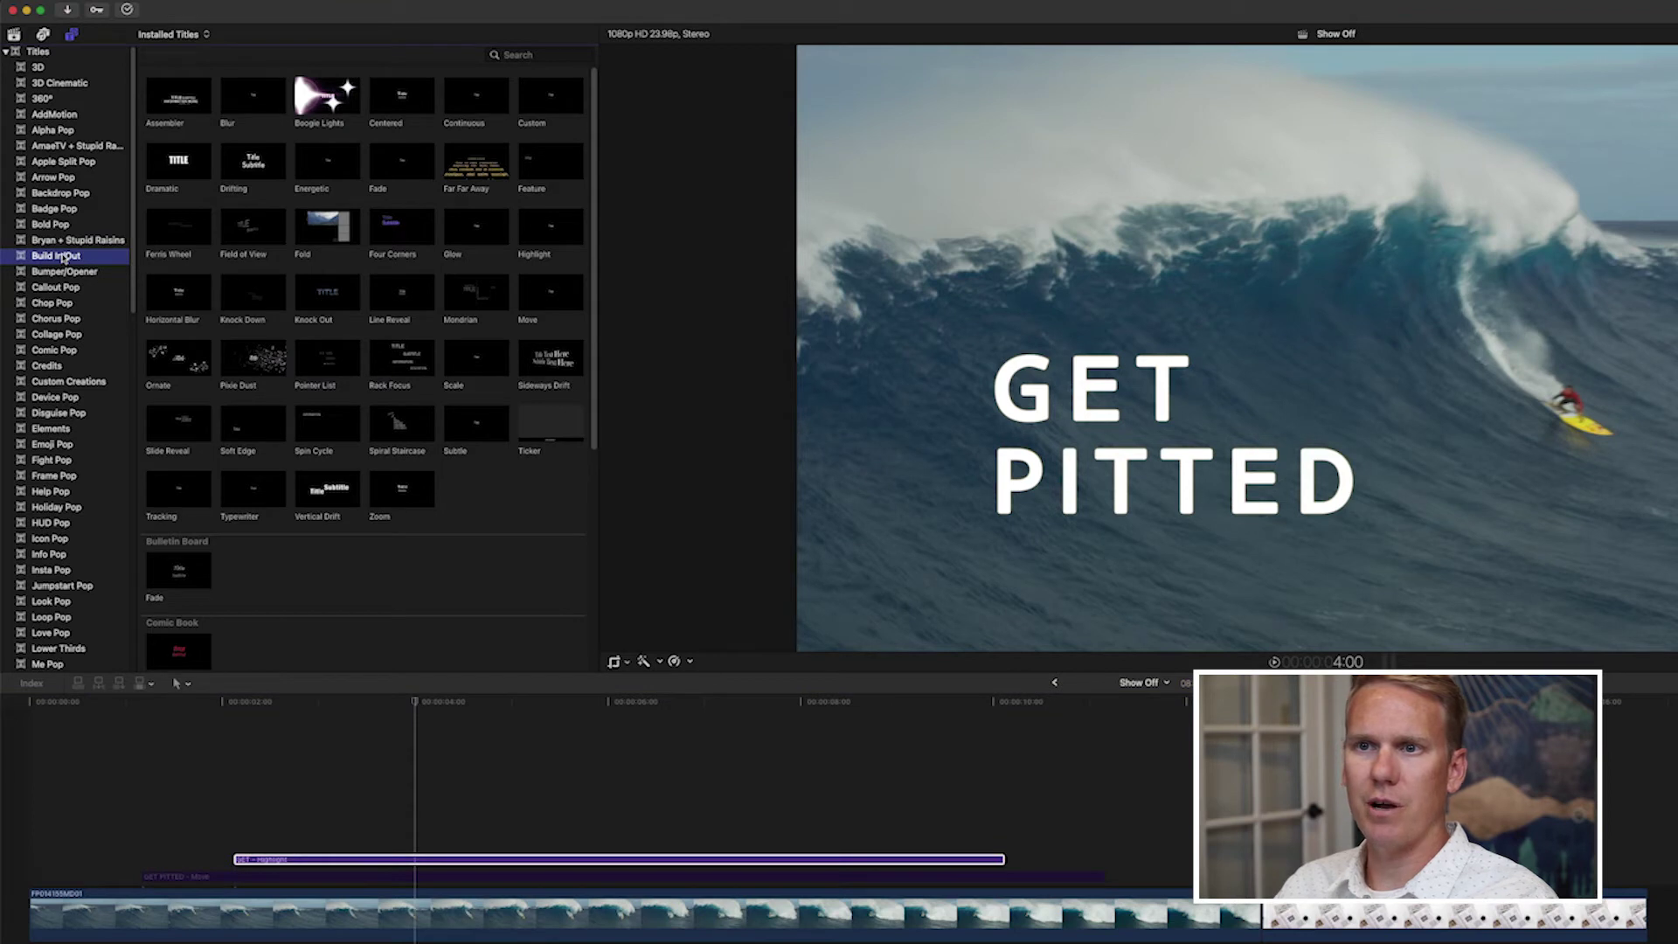
{"action": "left_click", "coordinate": [544, 235]}
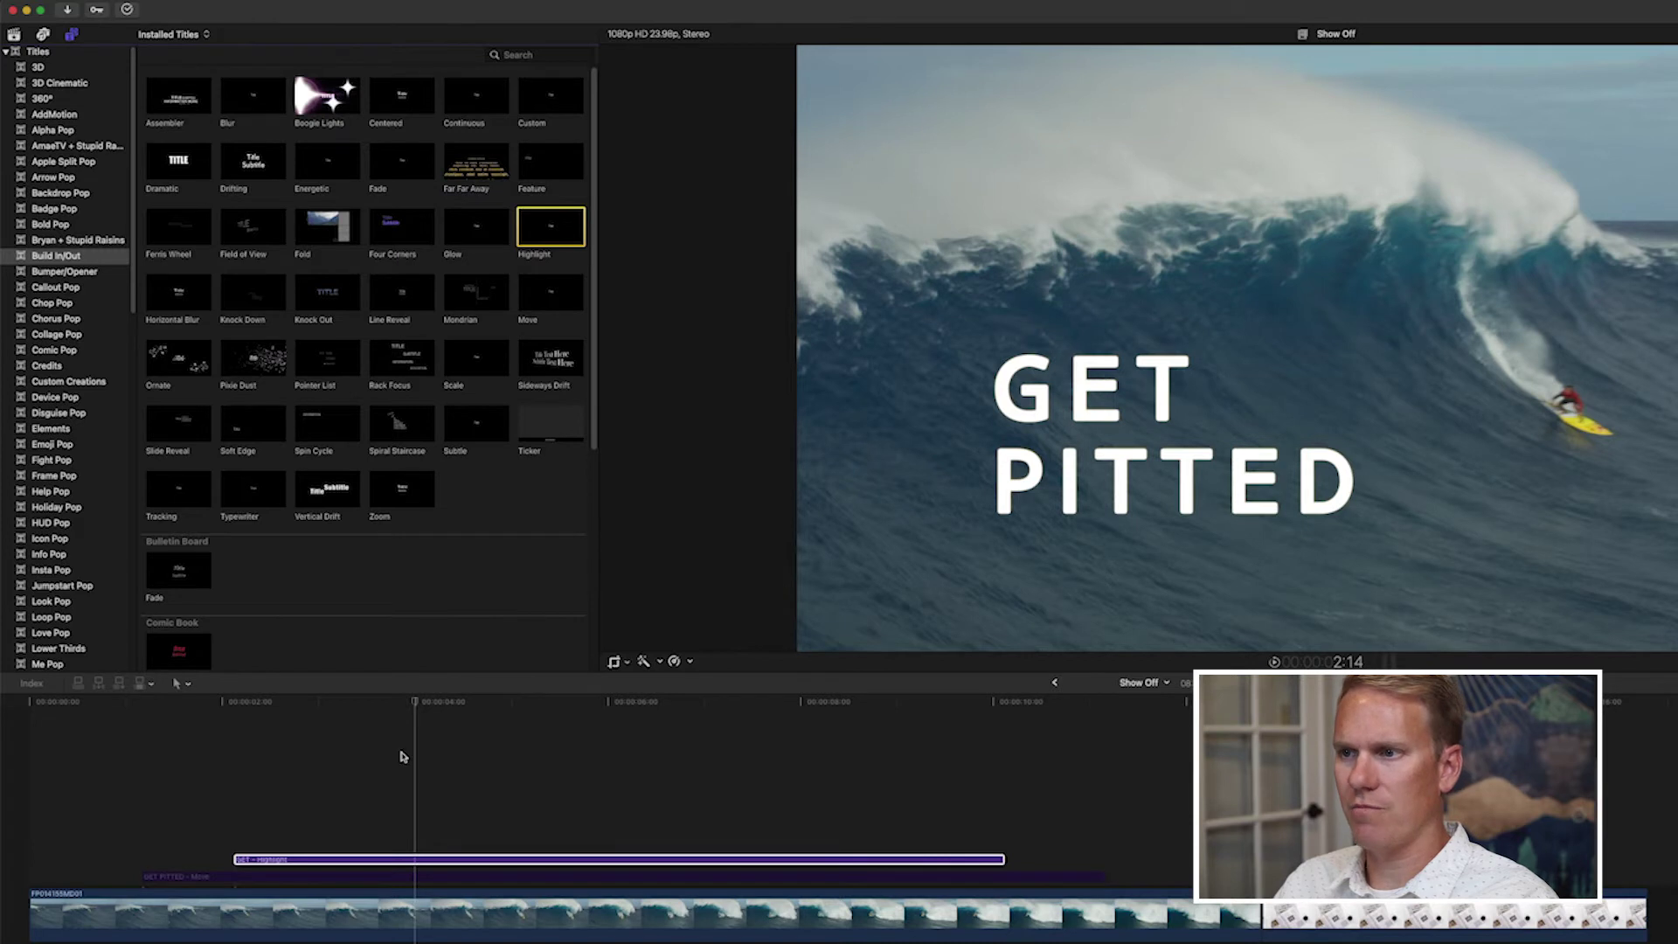
{"action": "left_click", "coordinate": [407, 762]}
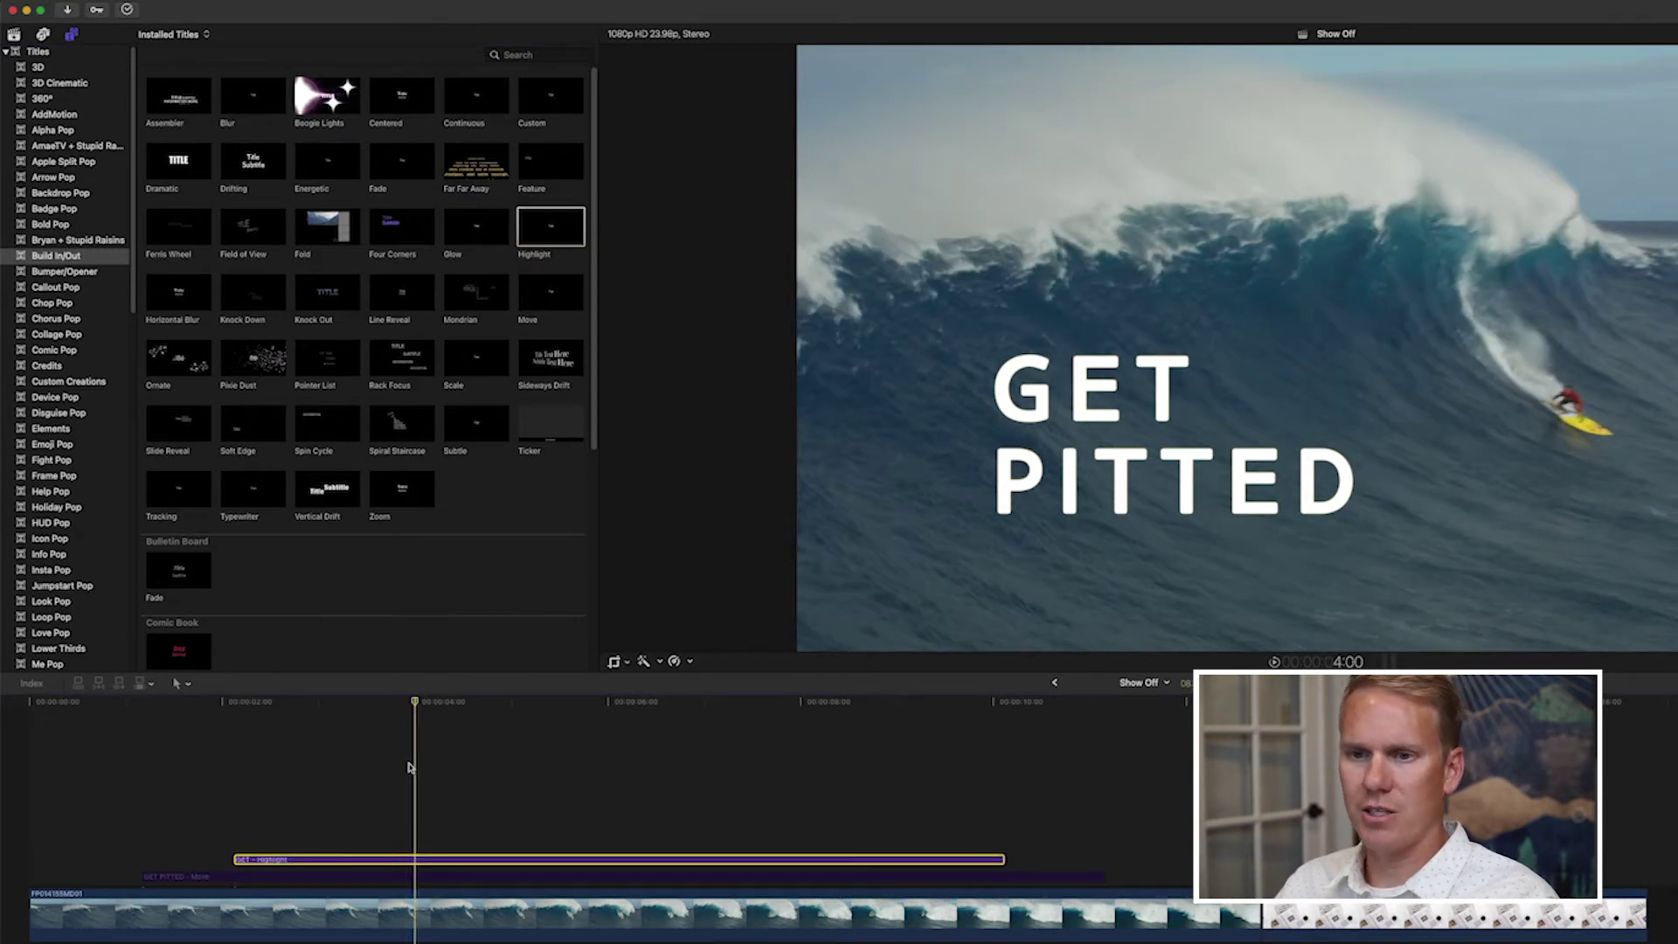
{"action": "key", "text": "space"}
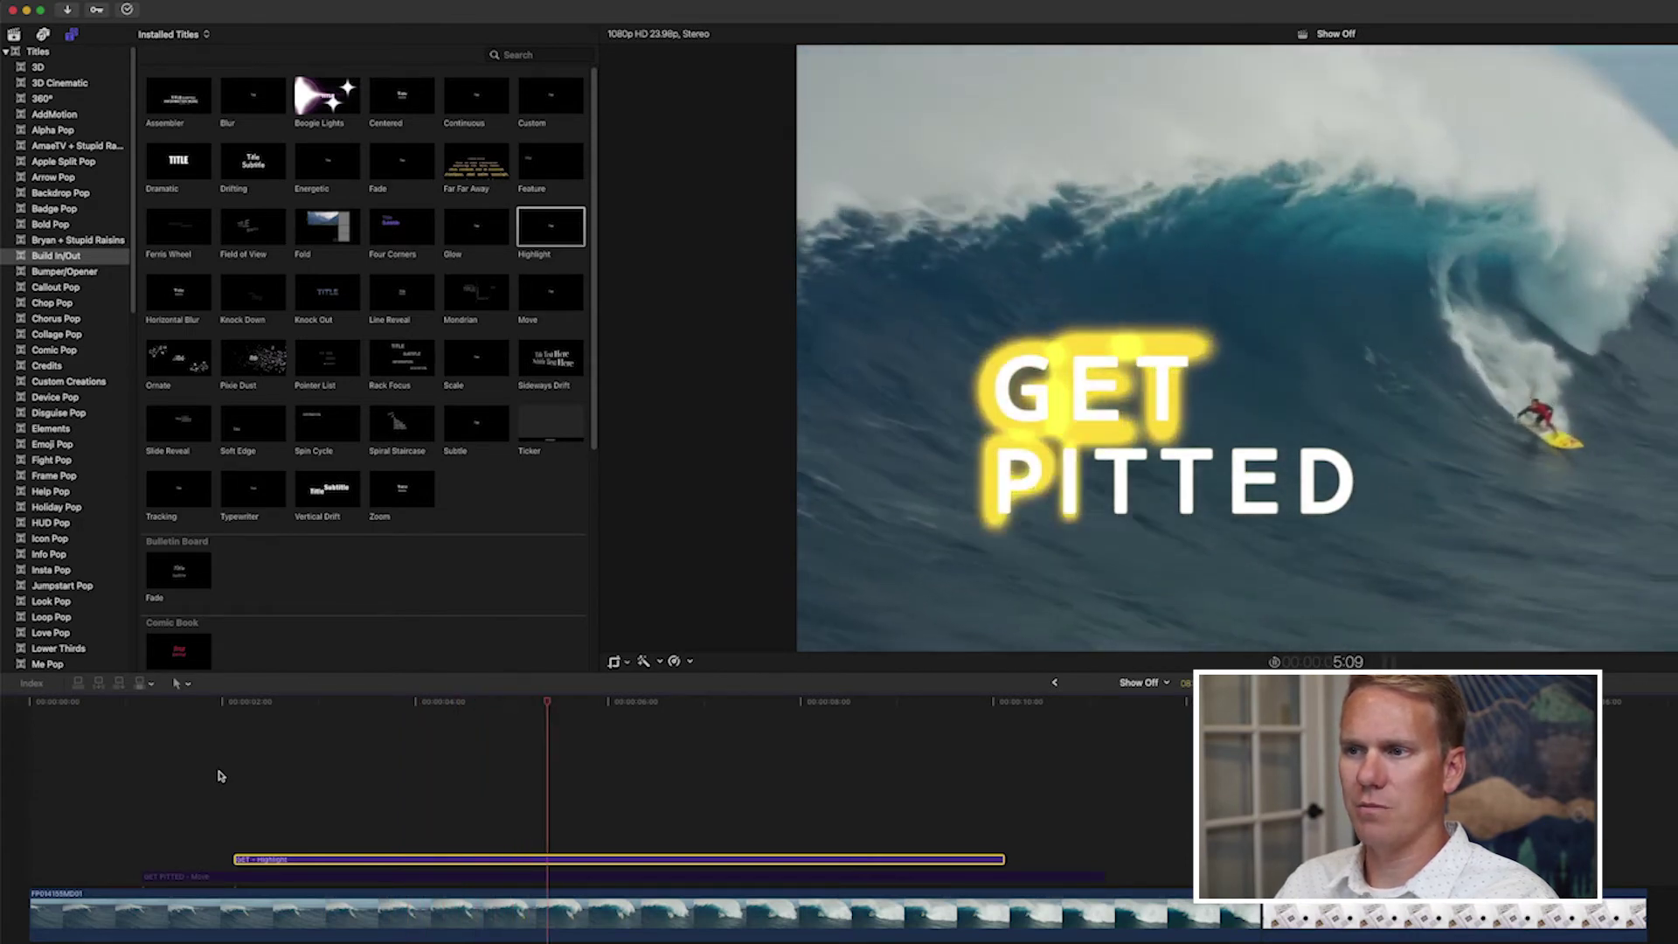
{"action": "key", "text": "space"}
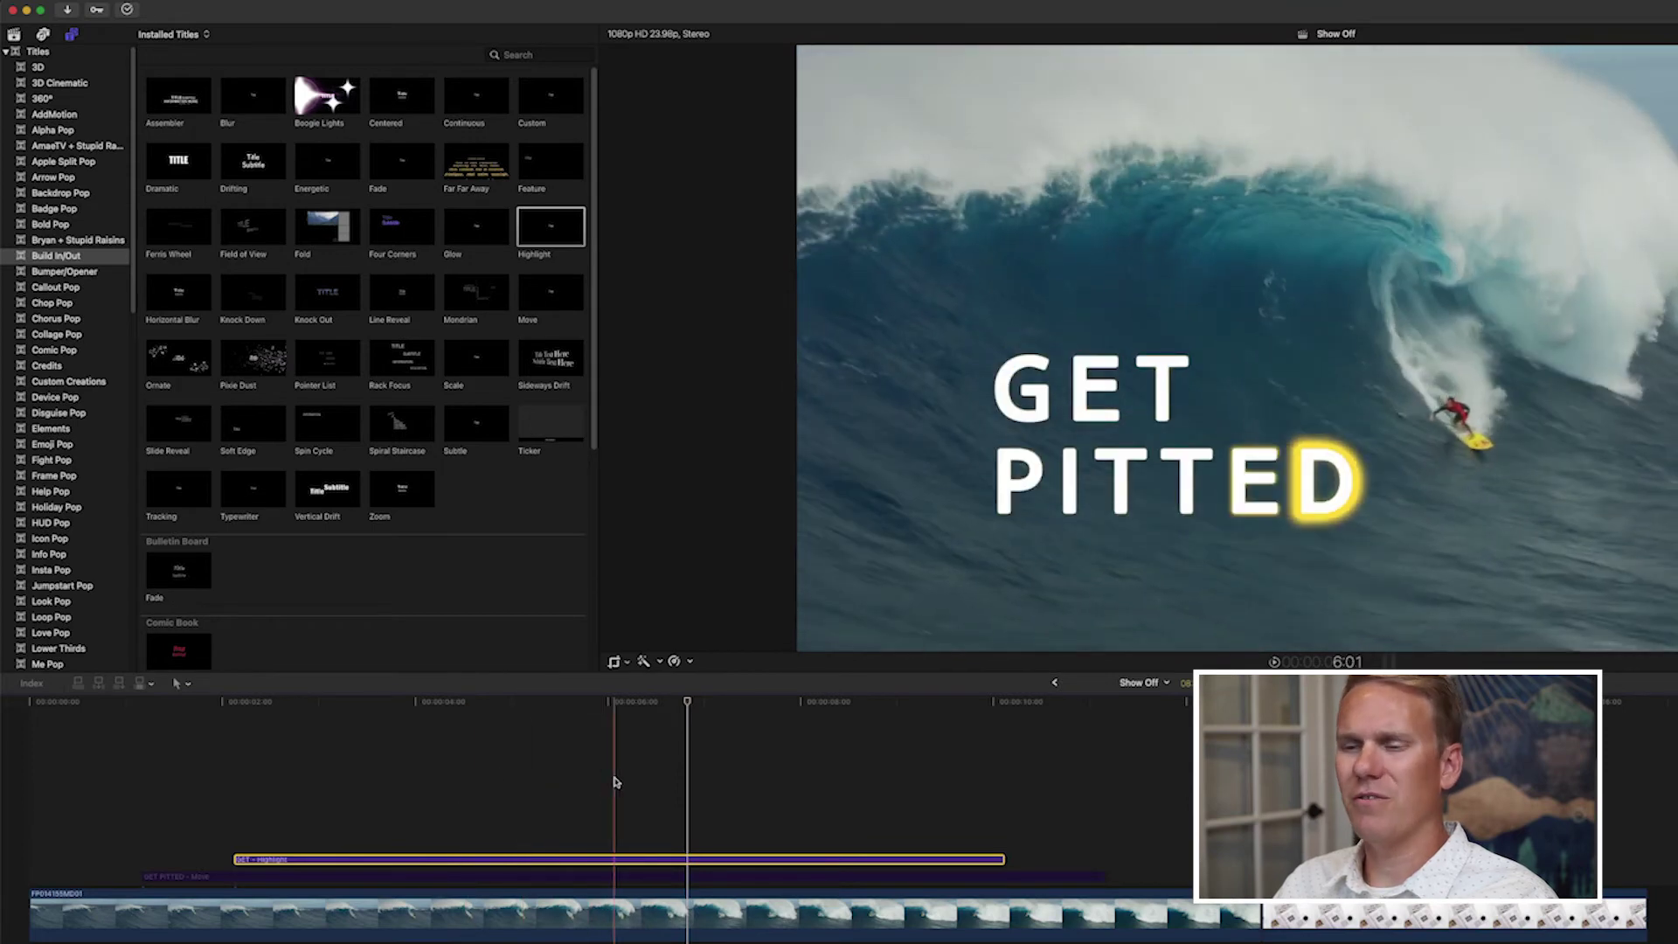
Step: Change the Highlight title's highlight color to a brightened teal sampled from the wave, and play the title back
{"action": "left_click", "coordinate": [586, 778]}
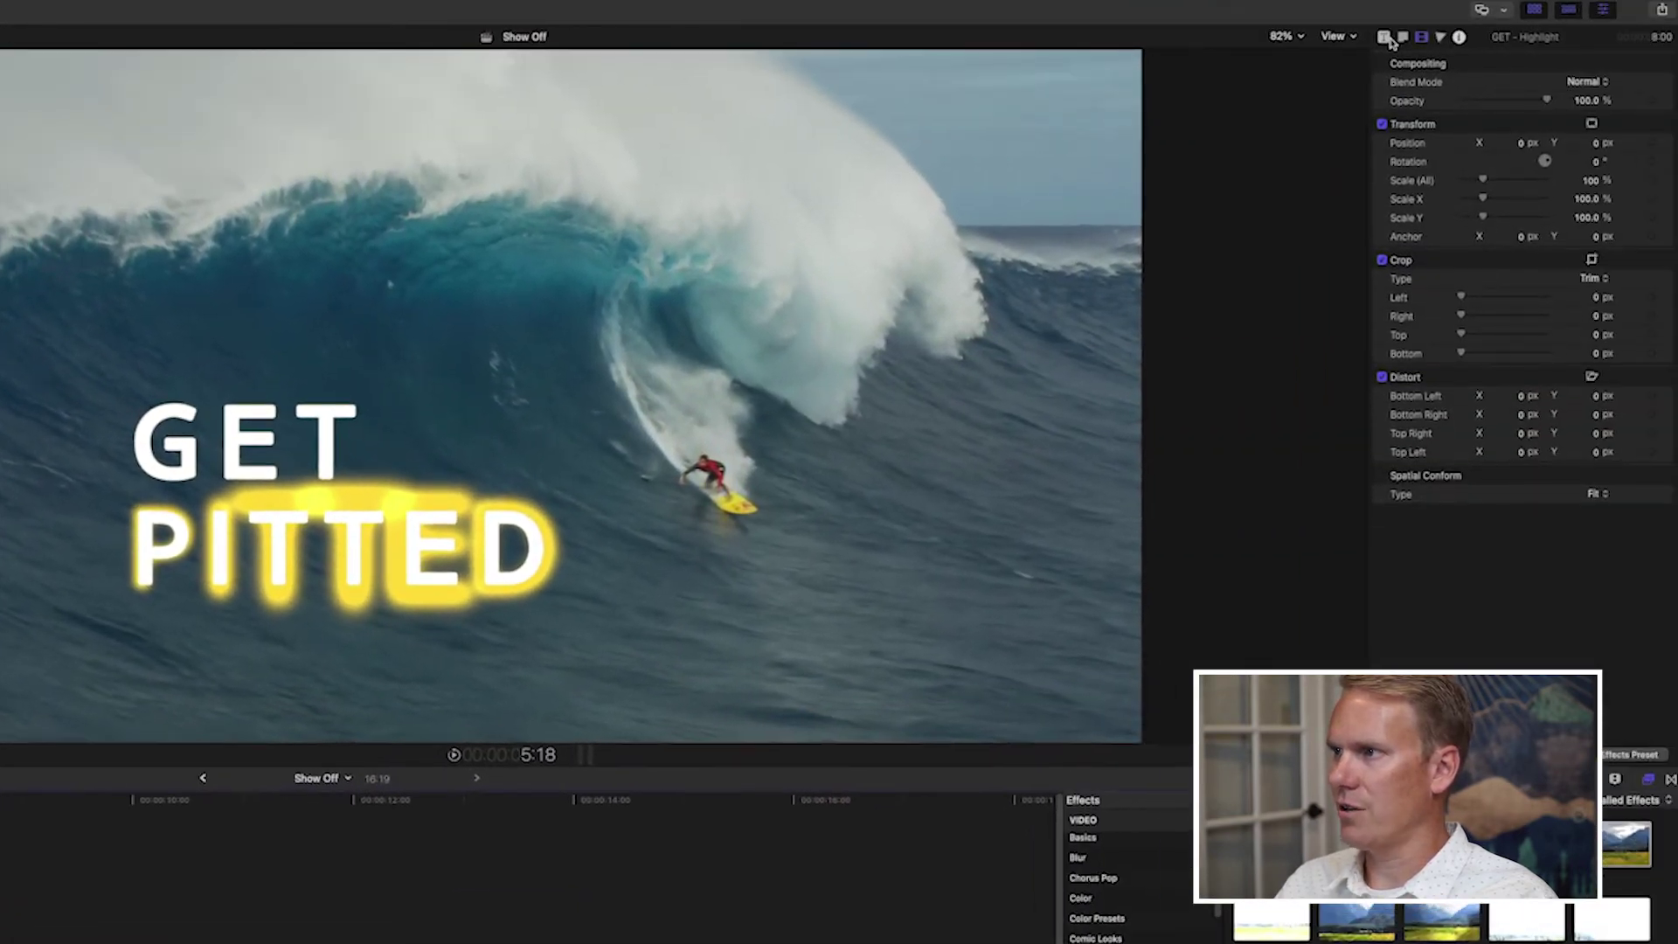
{"action": "left_click", "coordinate": [1385, 38]}
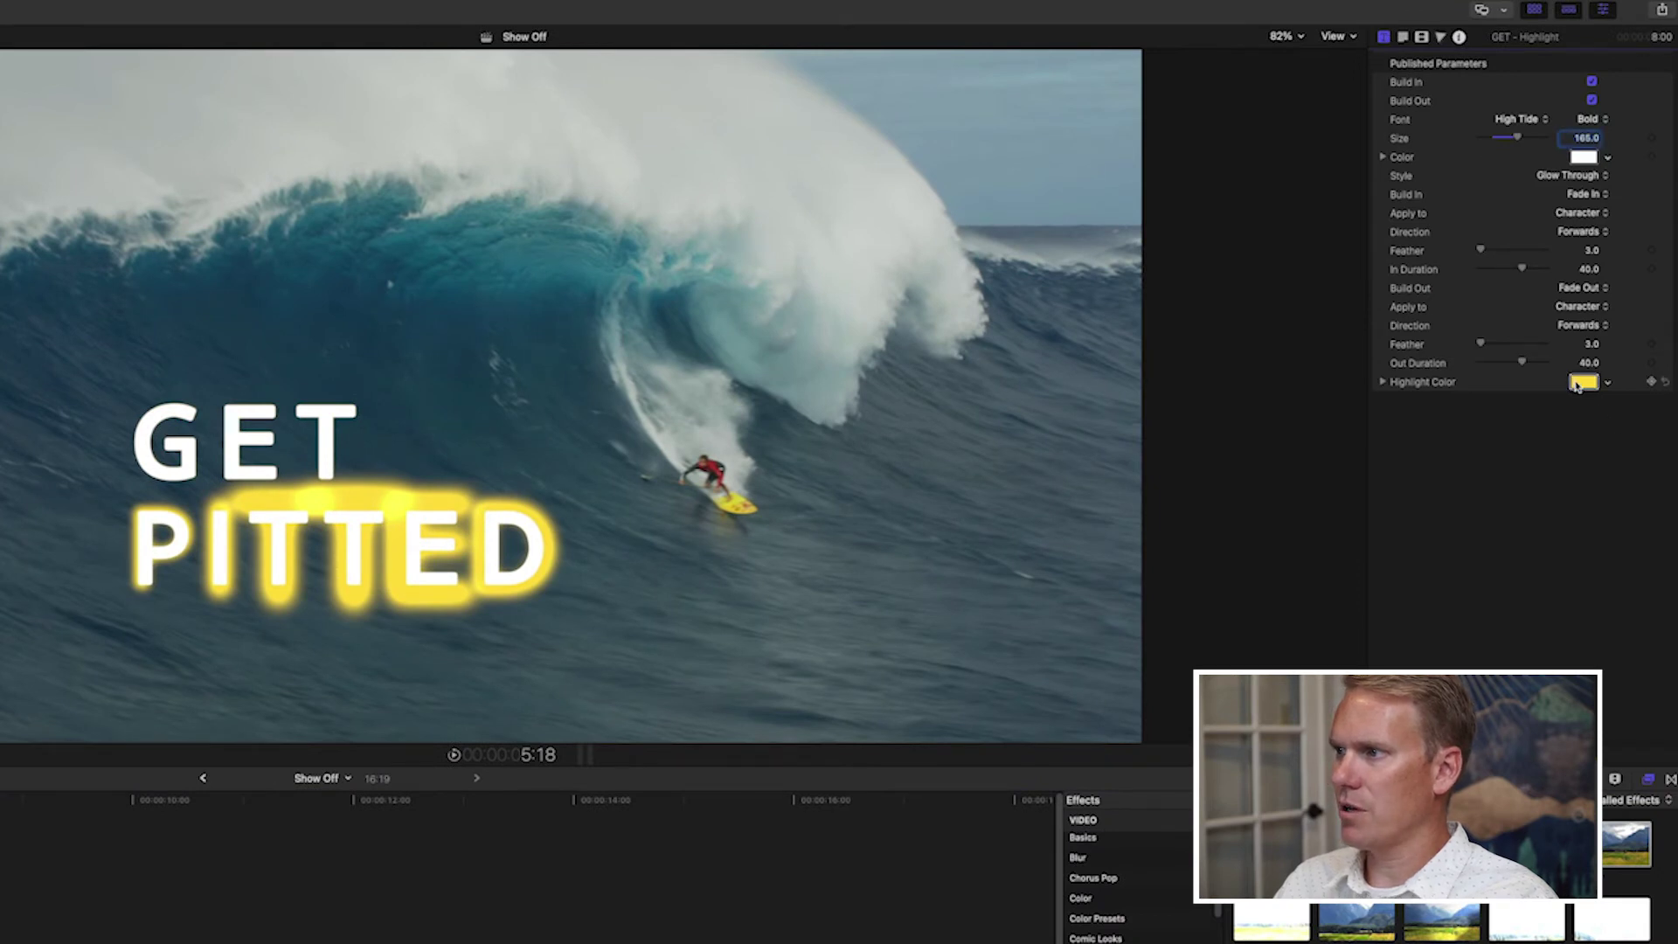
{"action": "left_click", "coordinate": [1579, 385]}
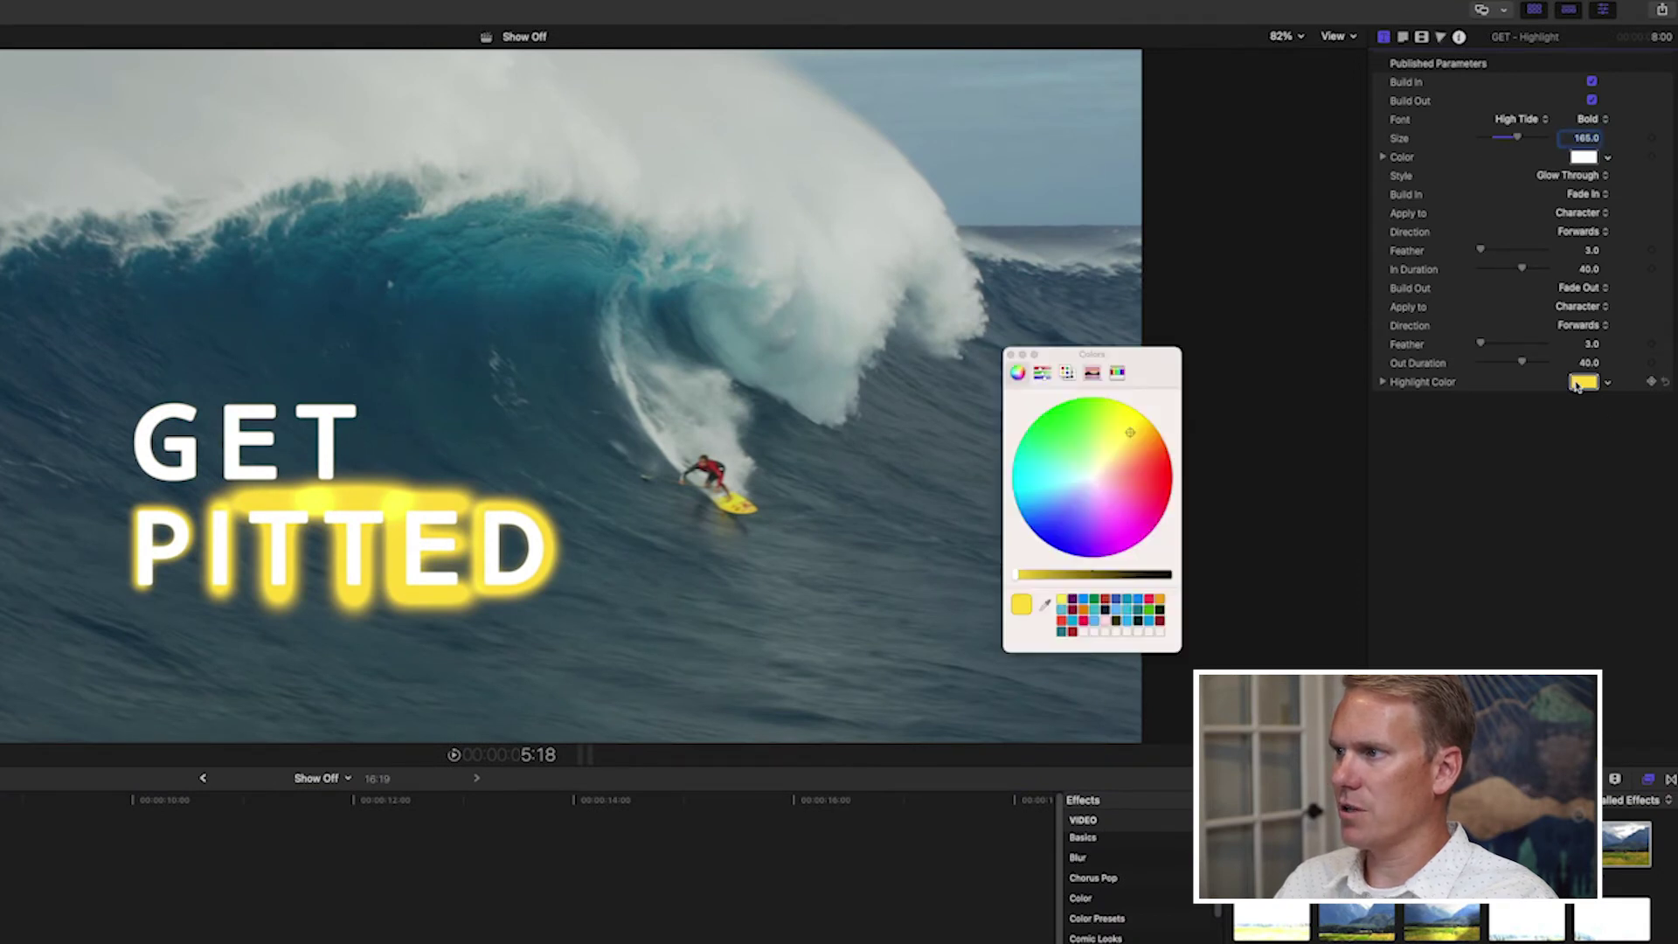
{"action": "left_click", "coordinate": [1046, 606]}
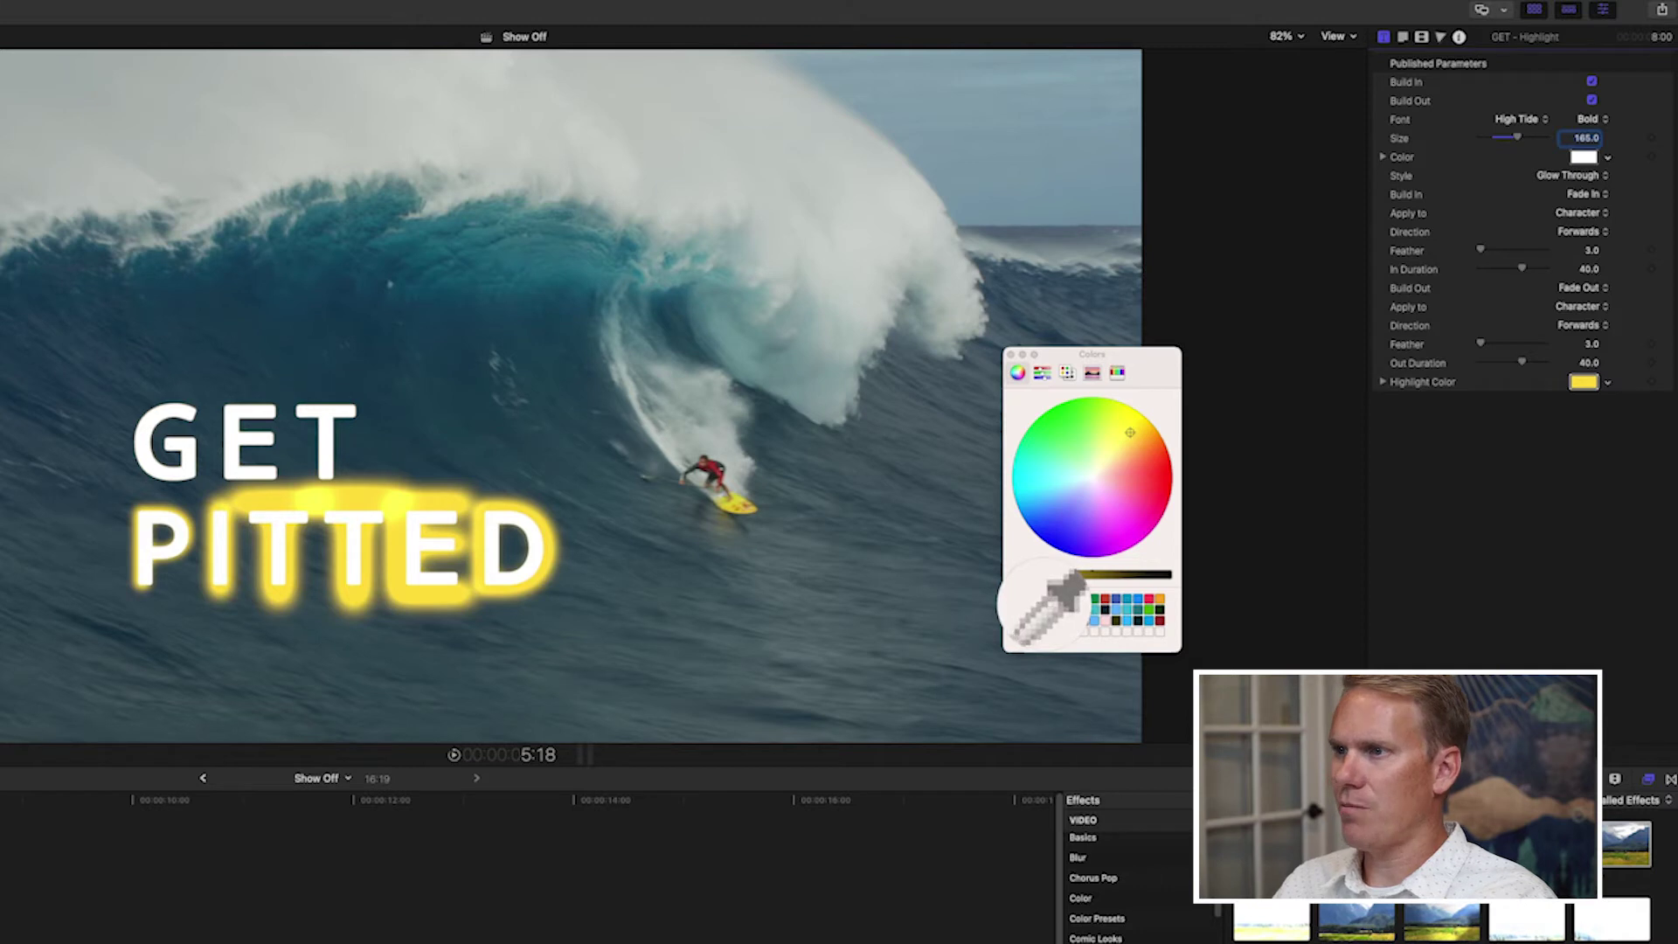
{"action": "left_click", "coordinate": [564, 254]}
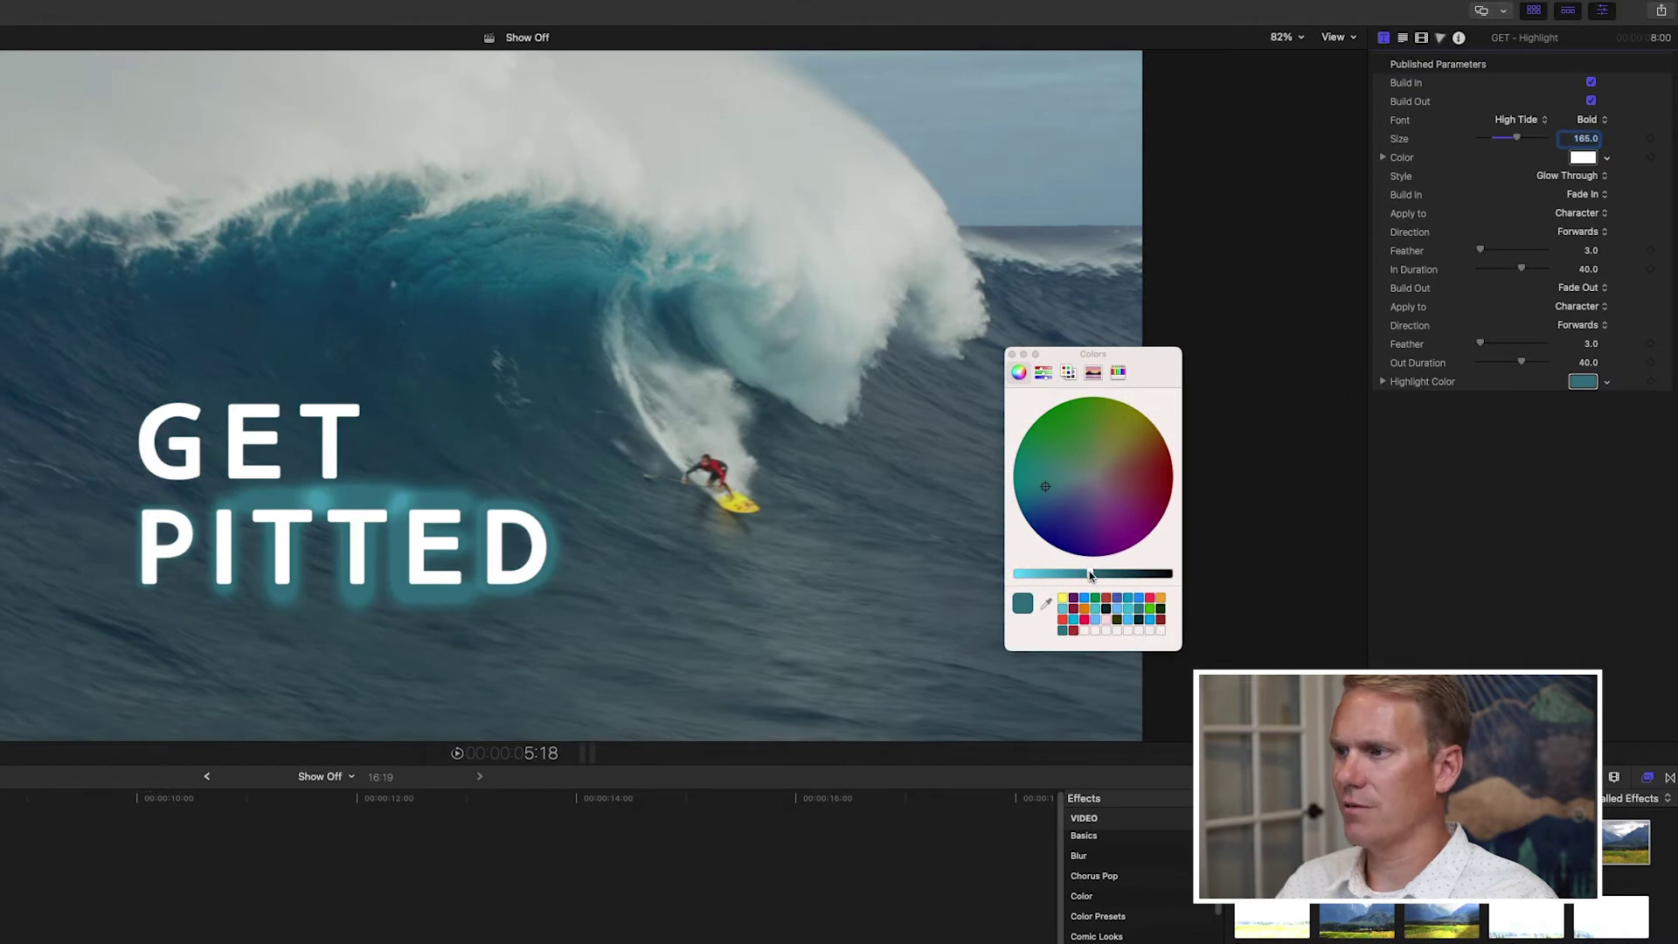
{"action": "left_click_drag", "start_coordinate": [1089, 570], "coordinate": [1074, 571]}
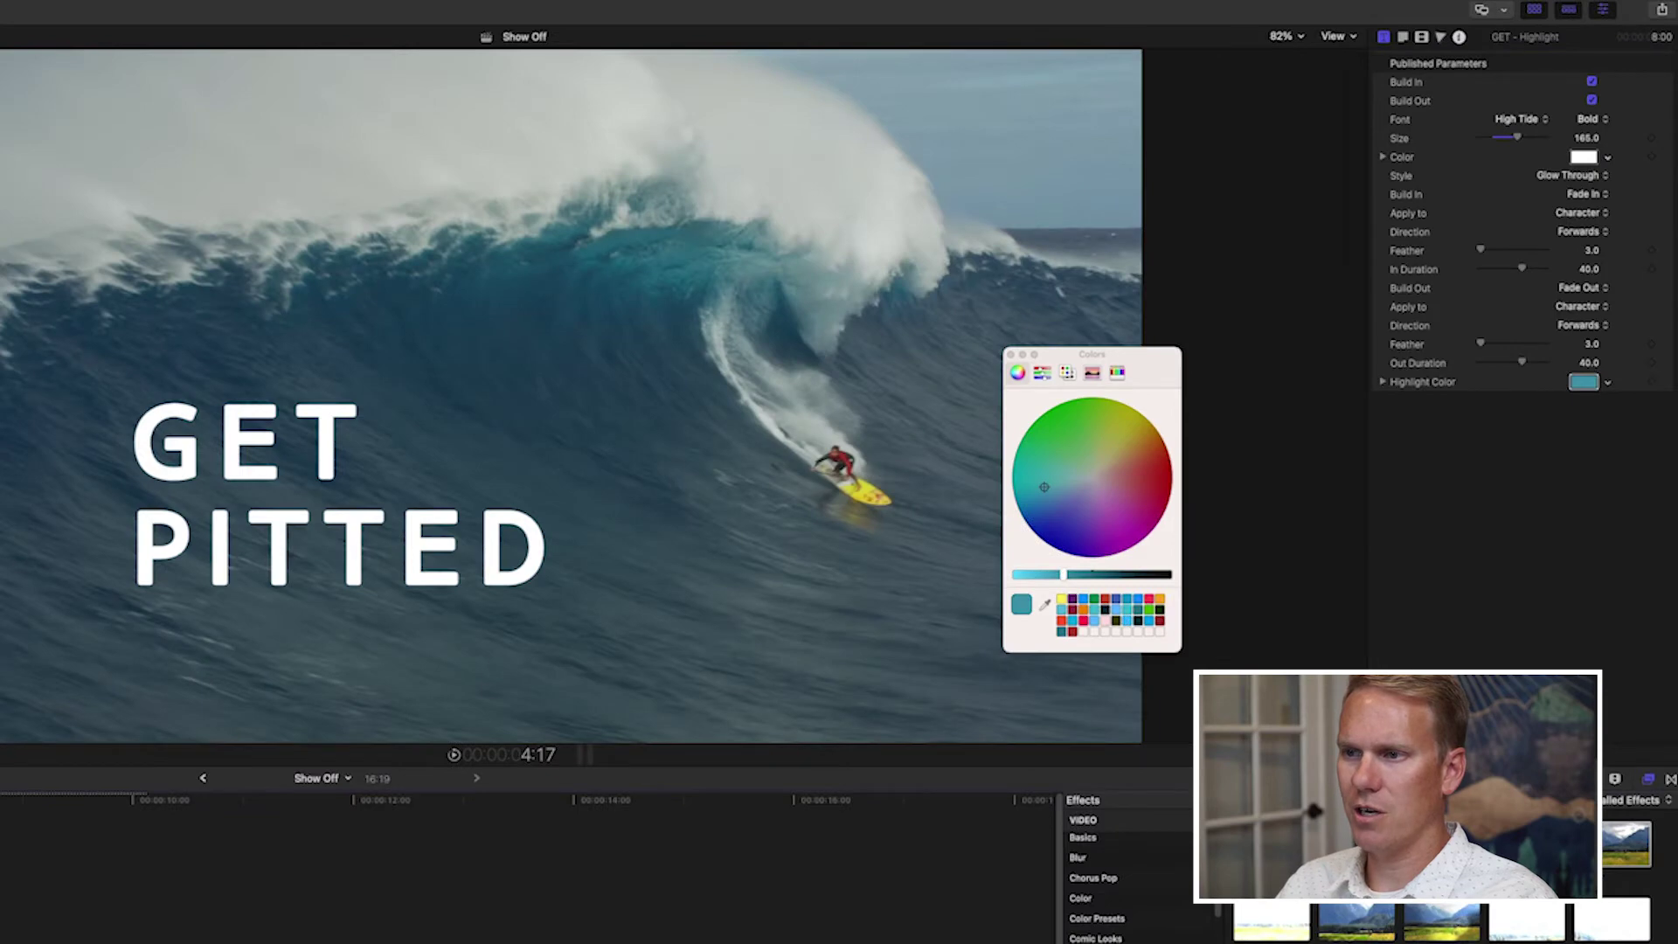
{"action": "key", "text": "space"}
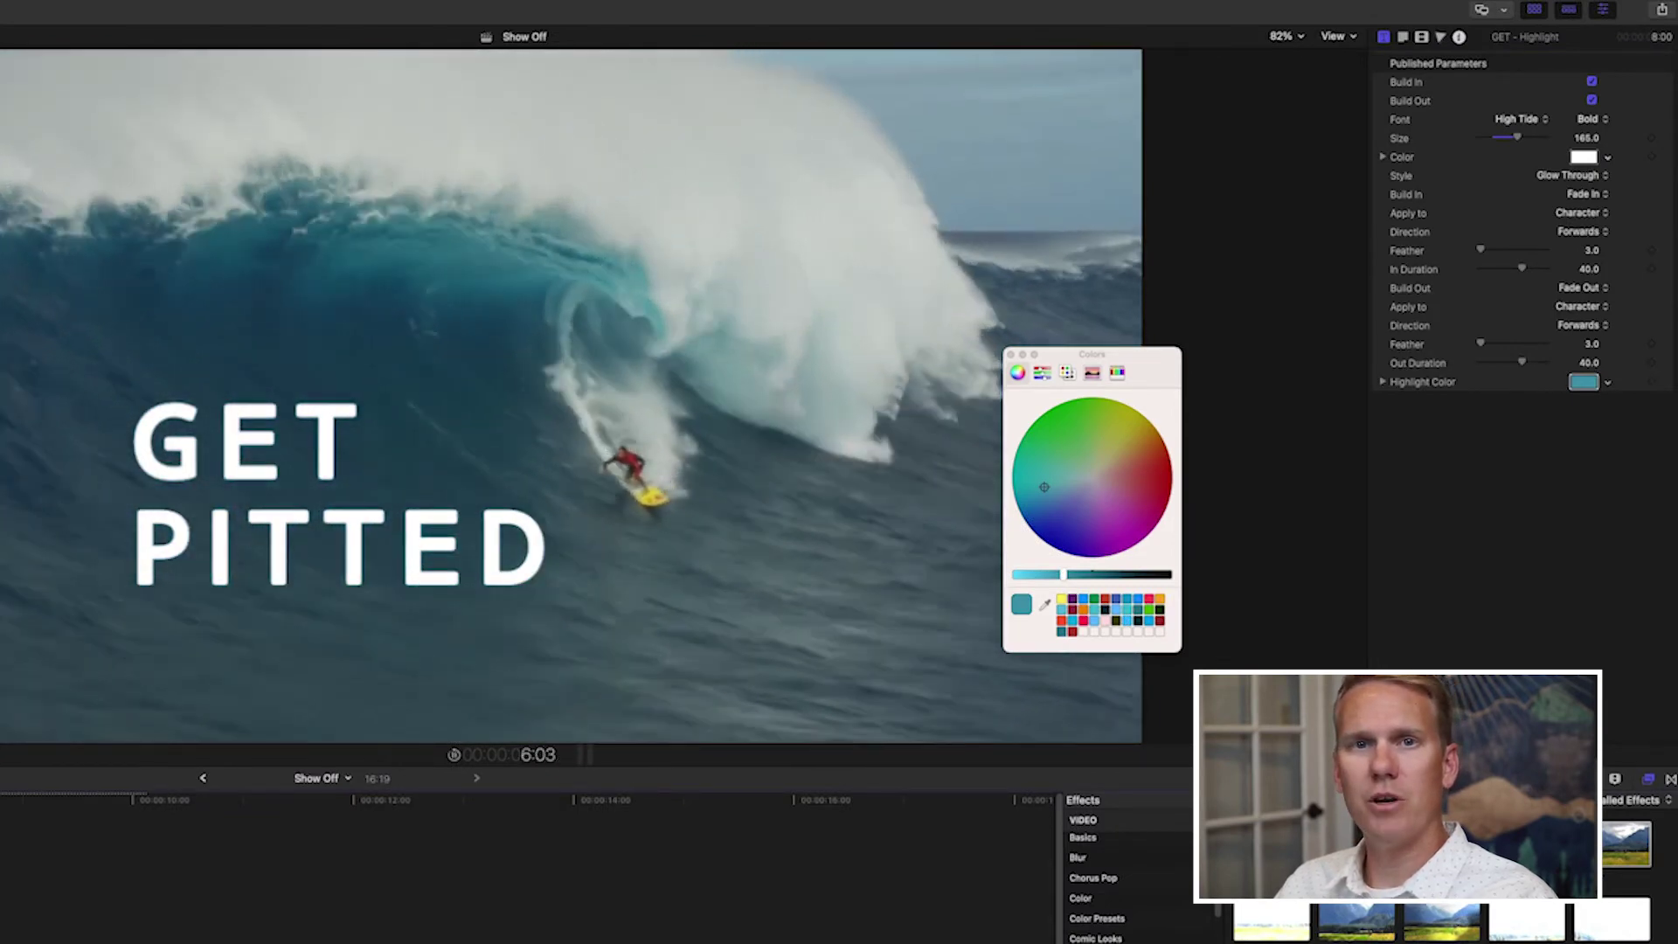
{"action": "left_click", "coordinate": [1013, 355]}
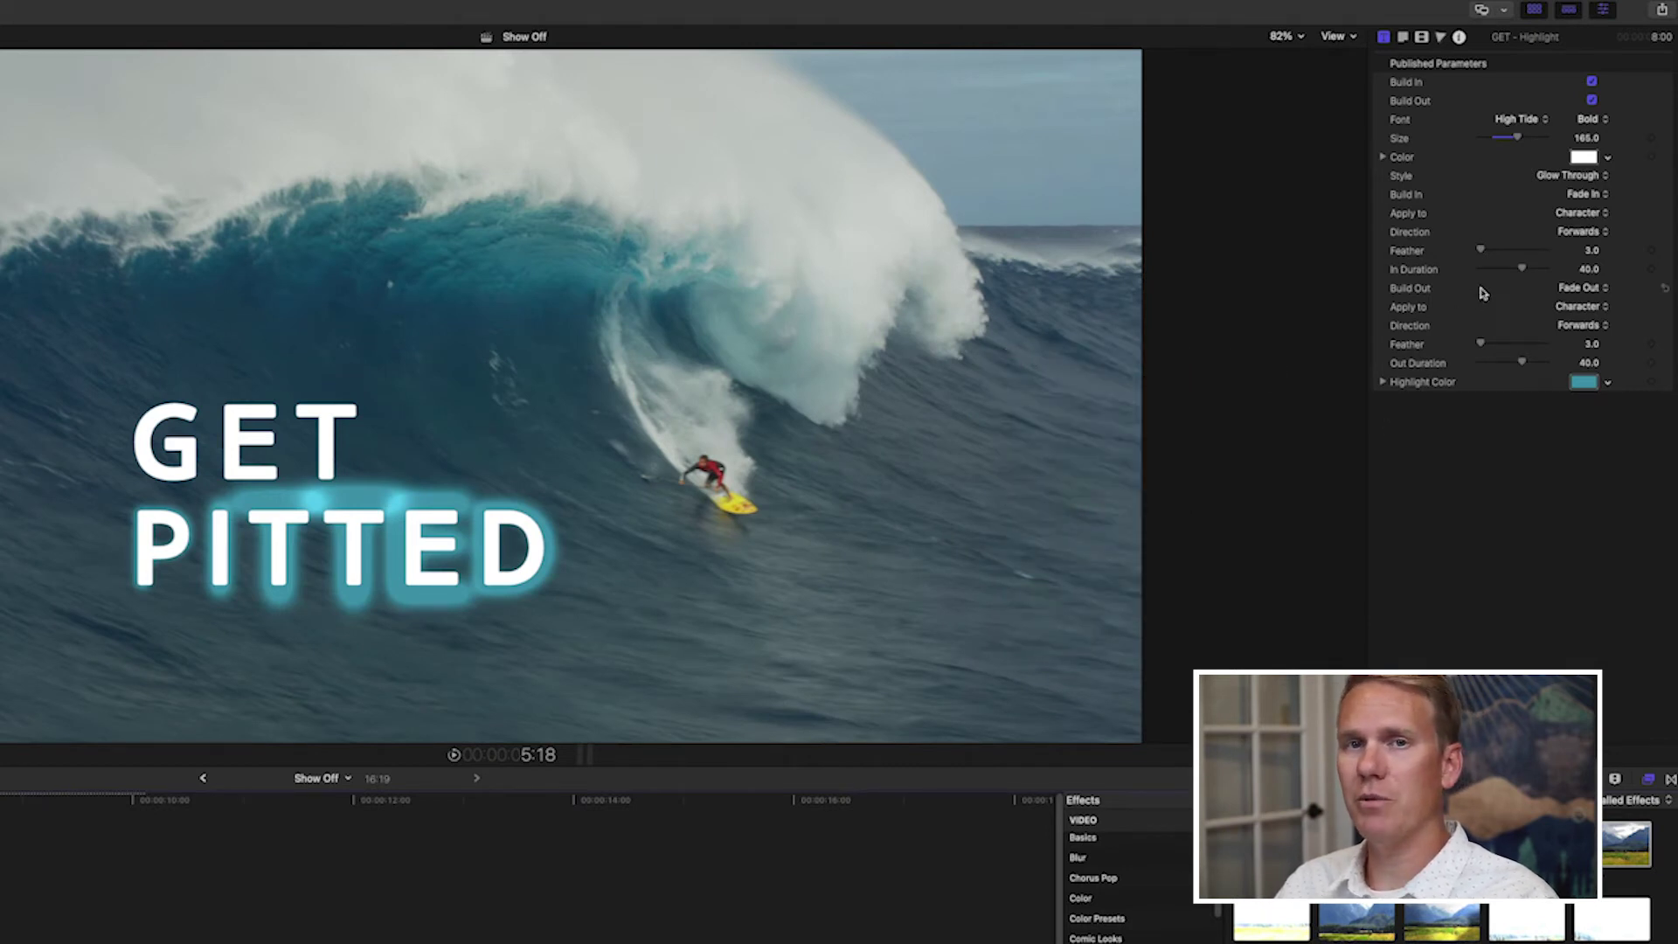
Step: Try the Squish style on the Highlight title, switch the style to Pirouette, and play the title back
{"action": "left_click", "coordinate": [1606, 177]}
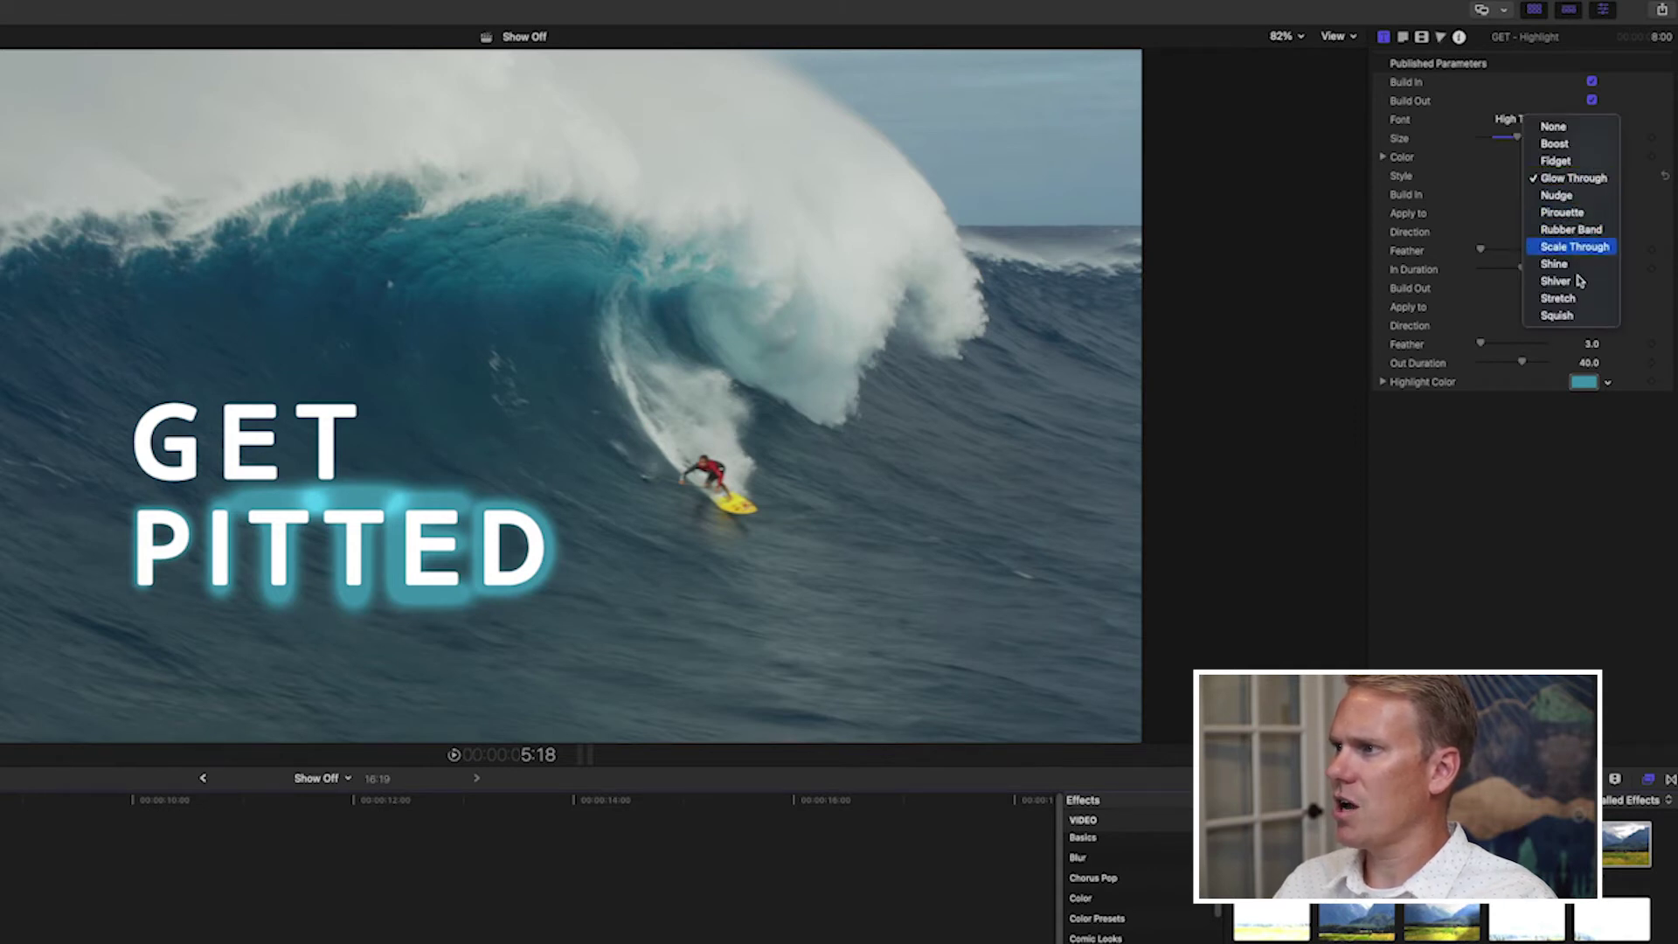
{"action": "left_click", "coordinate": [1571, 316]}
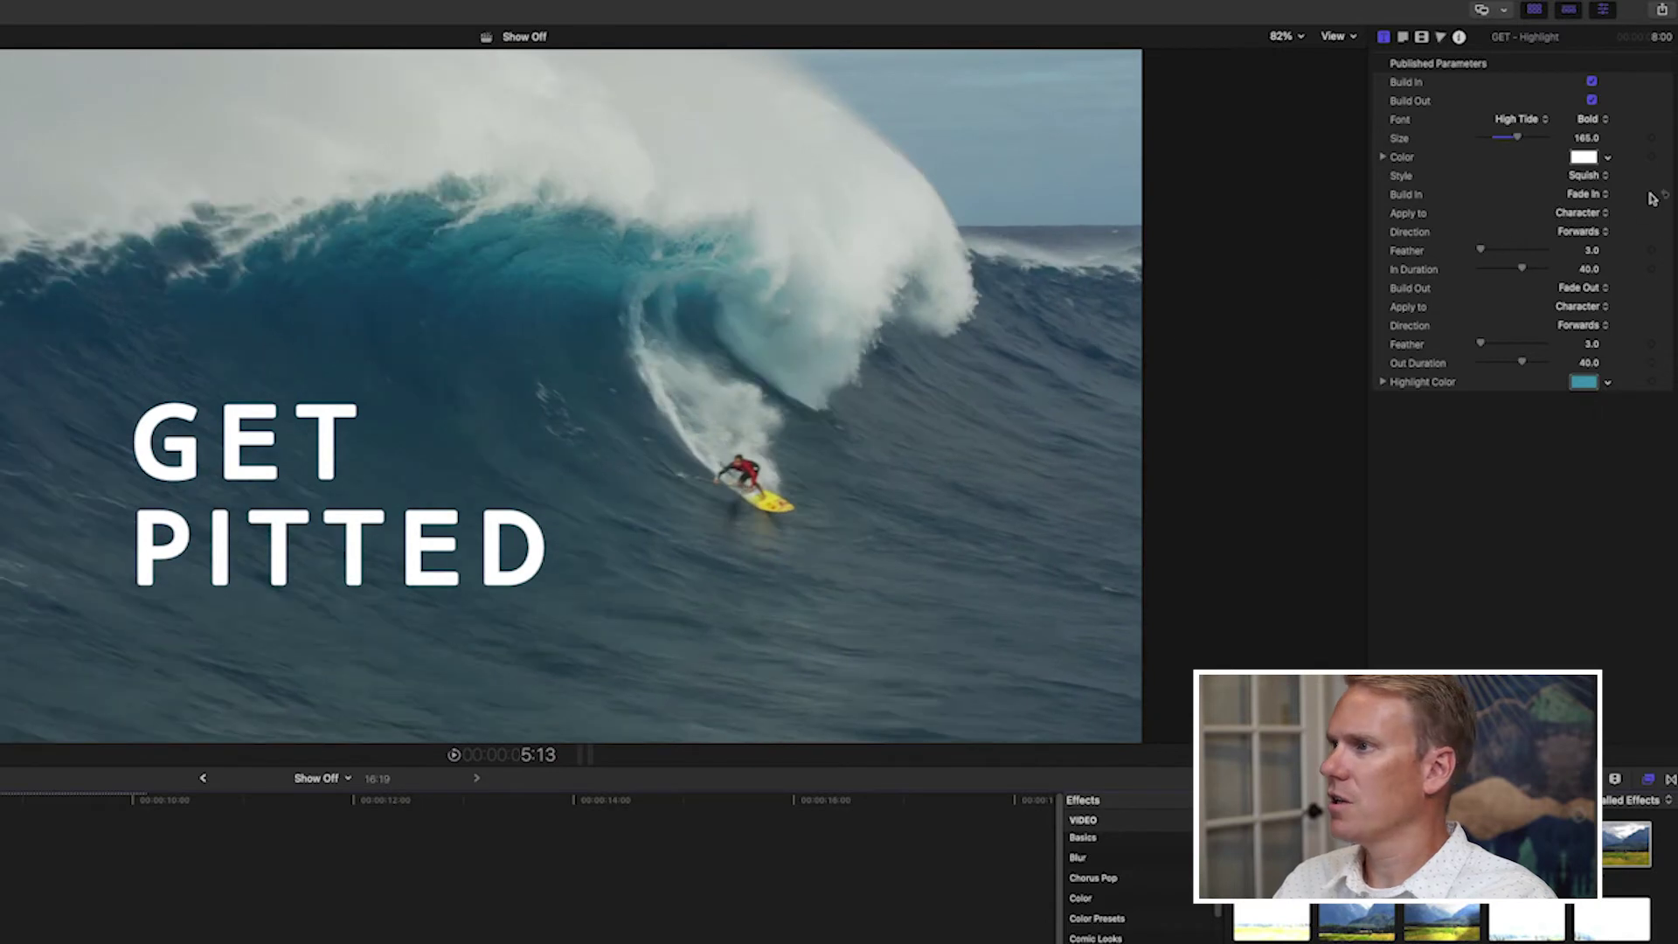
{"action": "left_click", "coordinate": [1595, 179]}
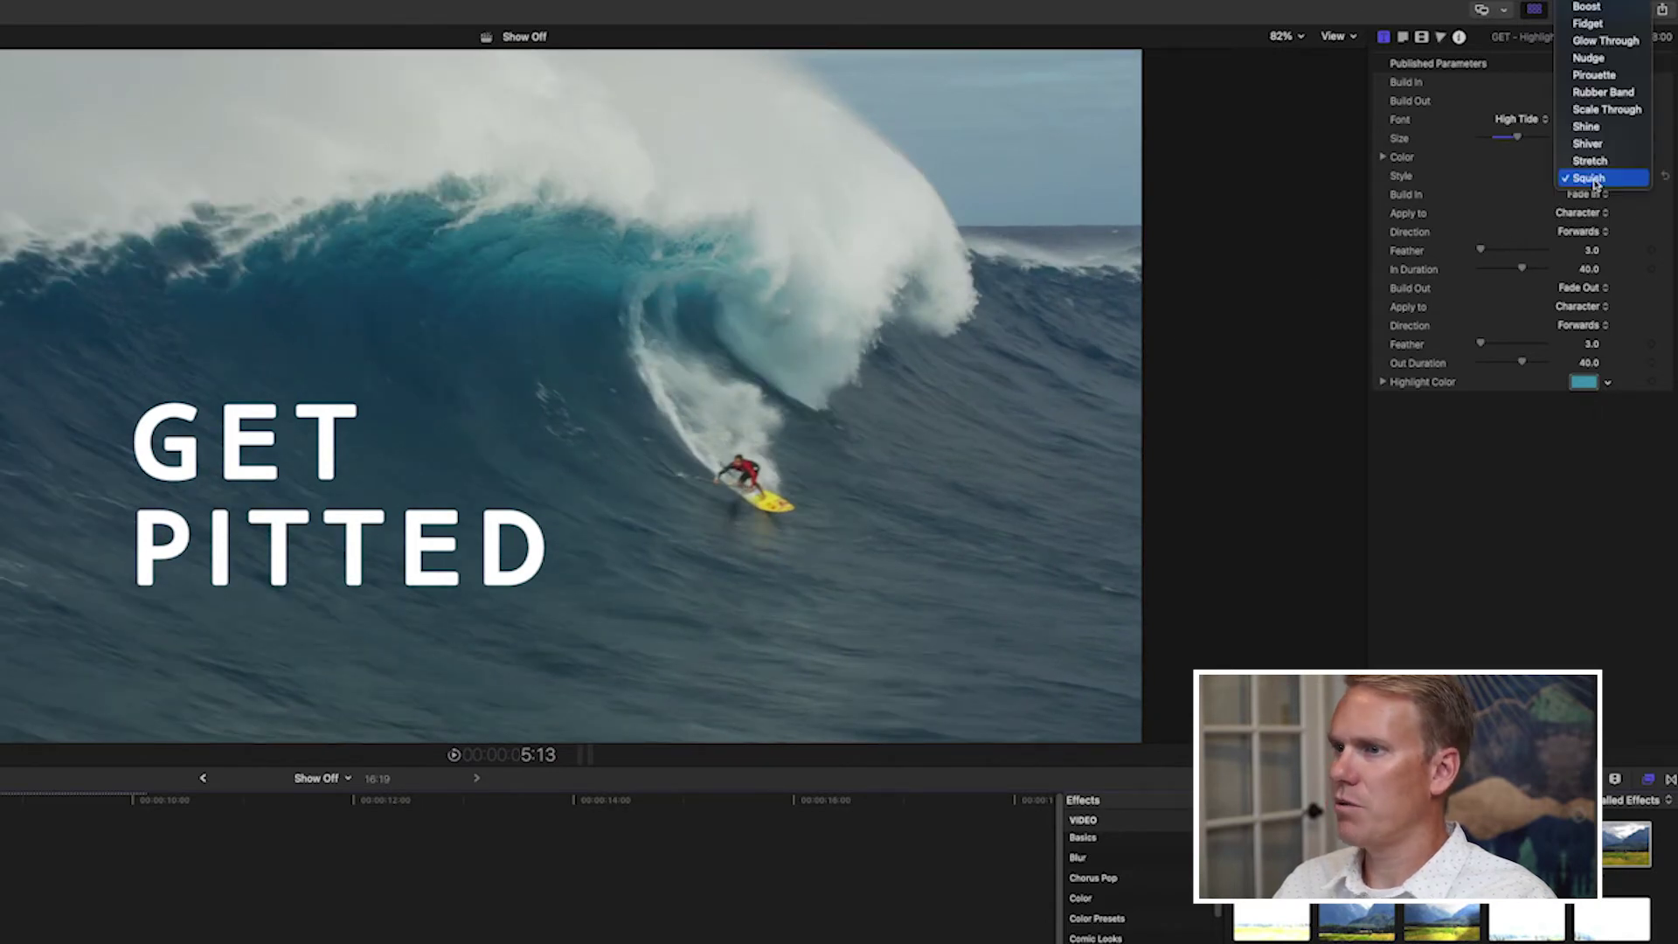
{"action": "left_click", "coordinate": [1599, 77]}
{"action": "key", "text": "space"}
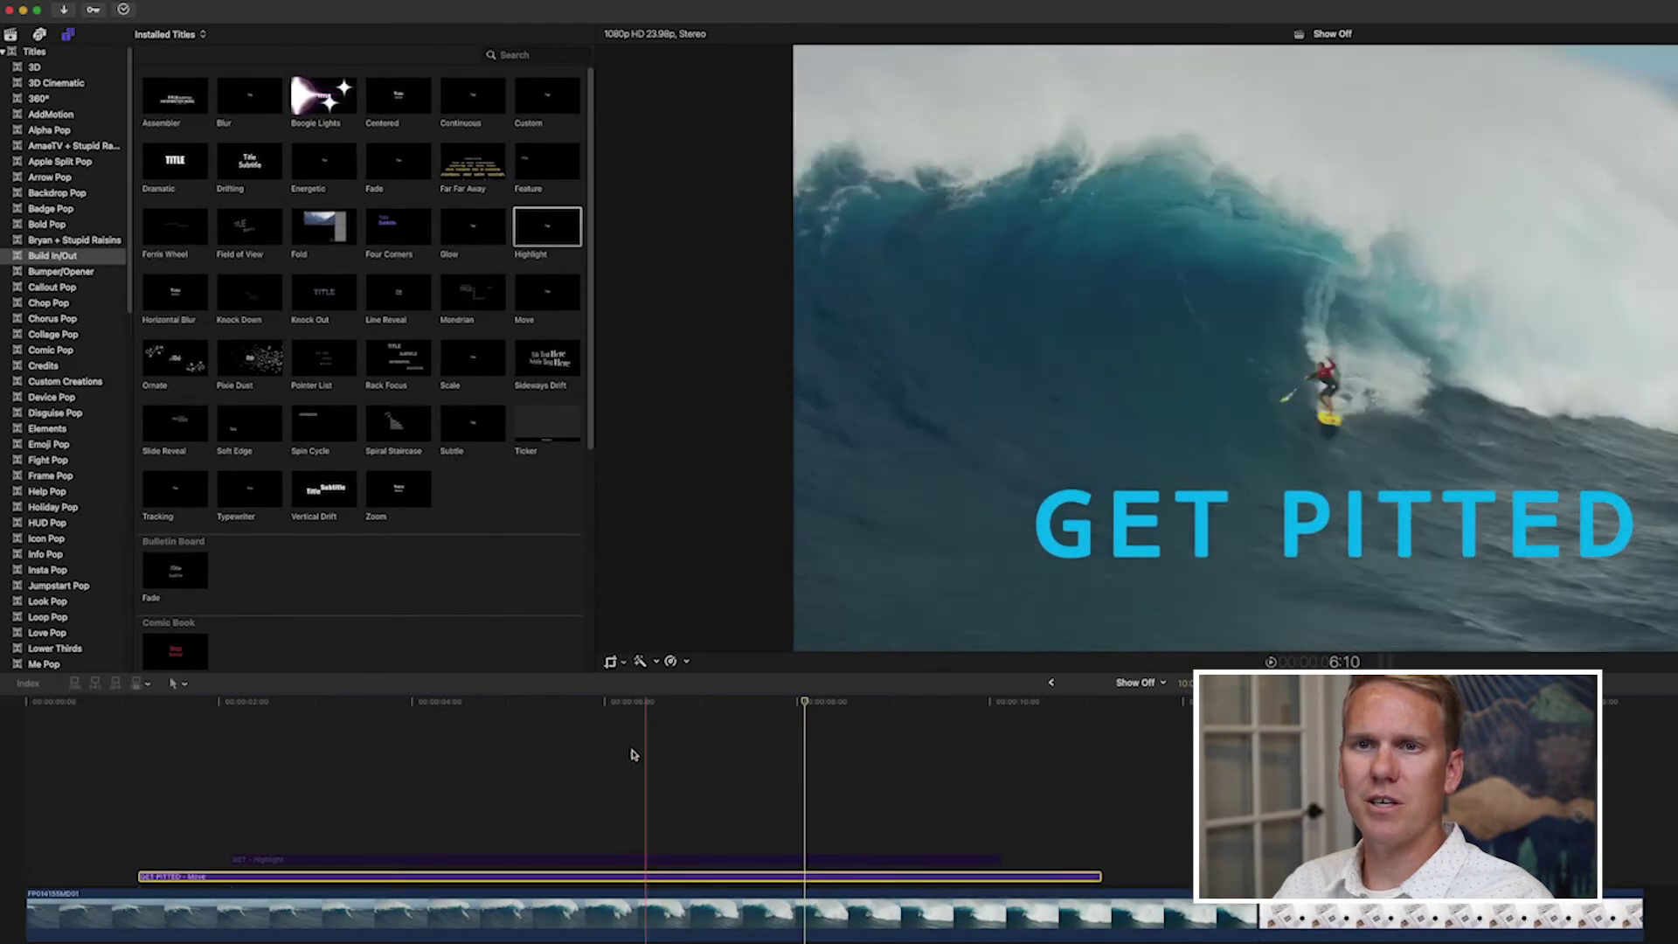
Step: Add the Shapes generator from the Elements category to the timeline beneath the GET PITTED title
{"action": "scroll", "coordinate": [132, 295], "scroll_direction": "down", "scroll_amount": 3}
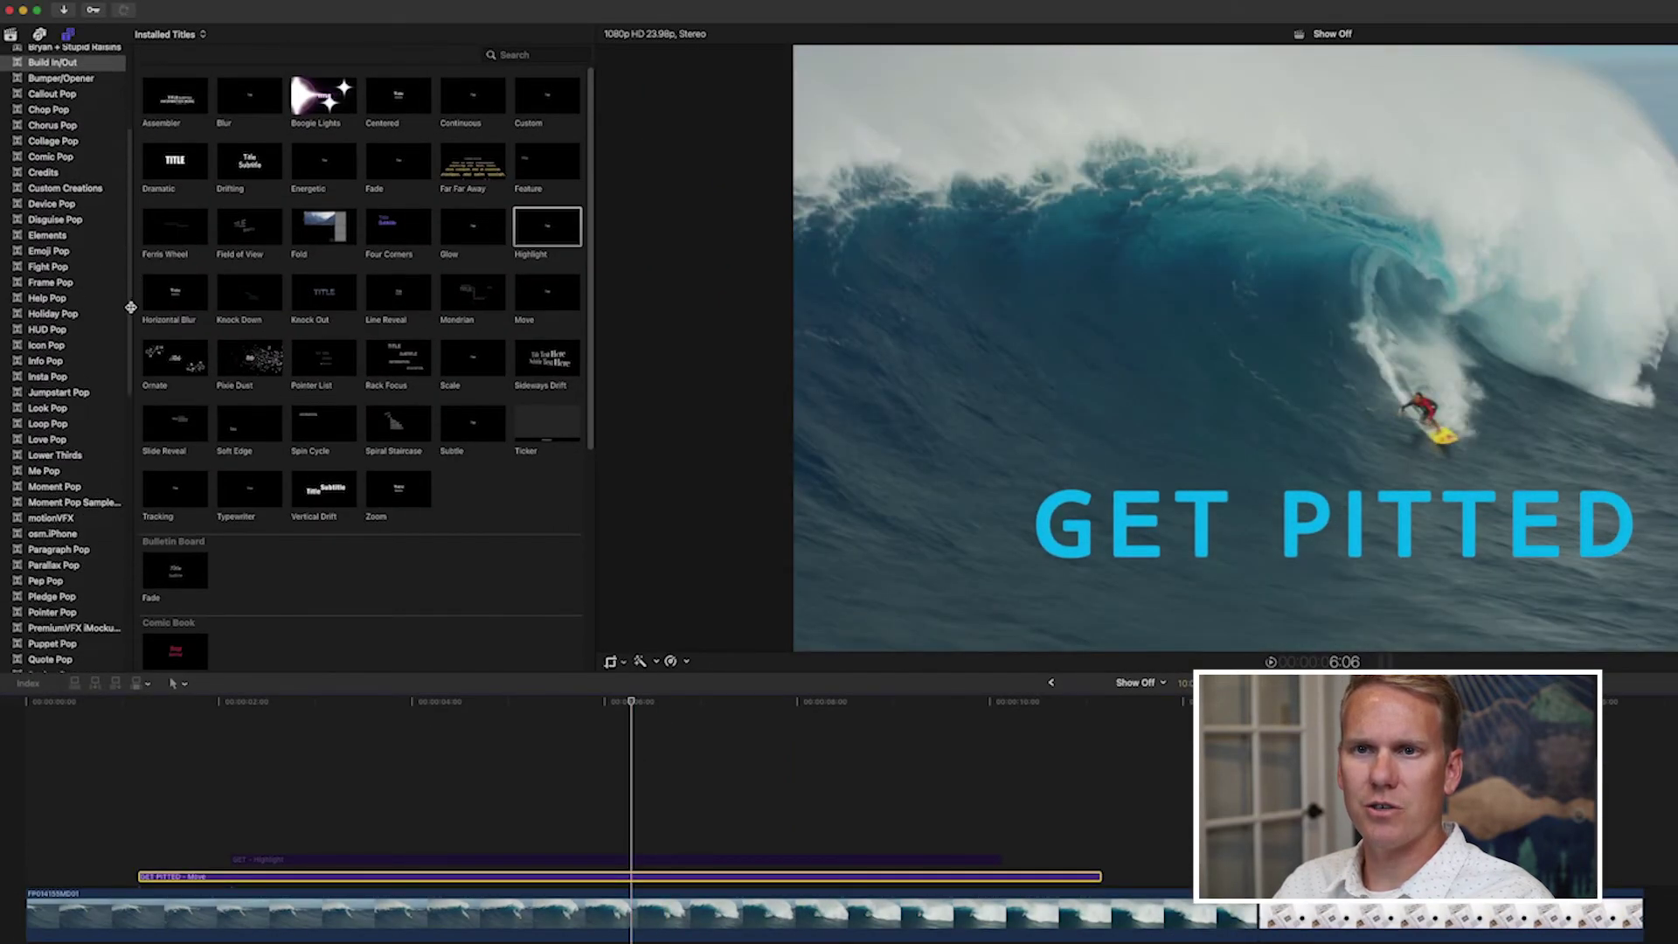
{"action": "scroll", "coordinate": [132, 296], "scroll_direction": "down", "scroll_amount": 15}
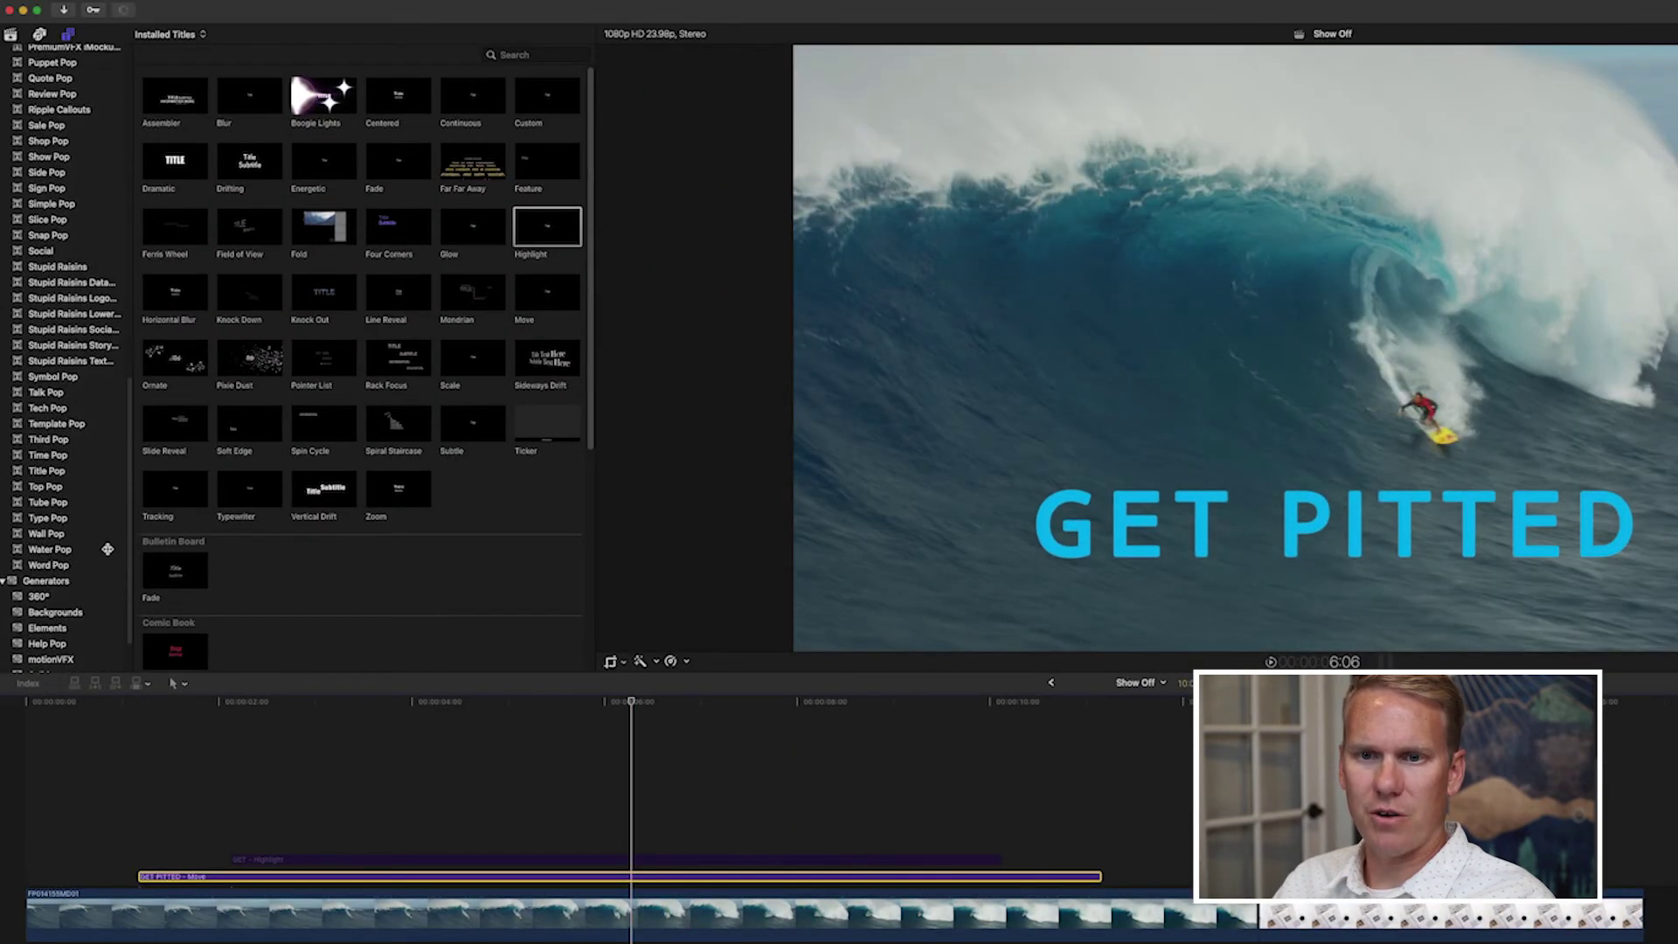
{"action": "left_click", "coordinate": [65, 660]}
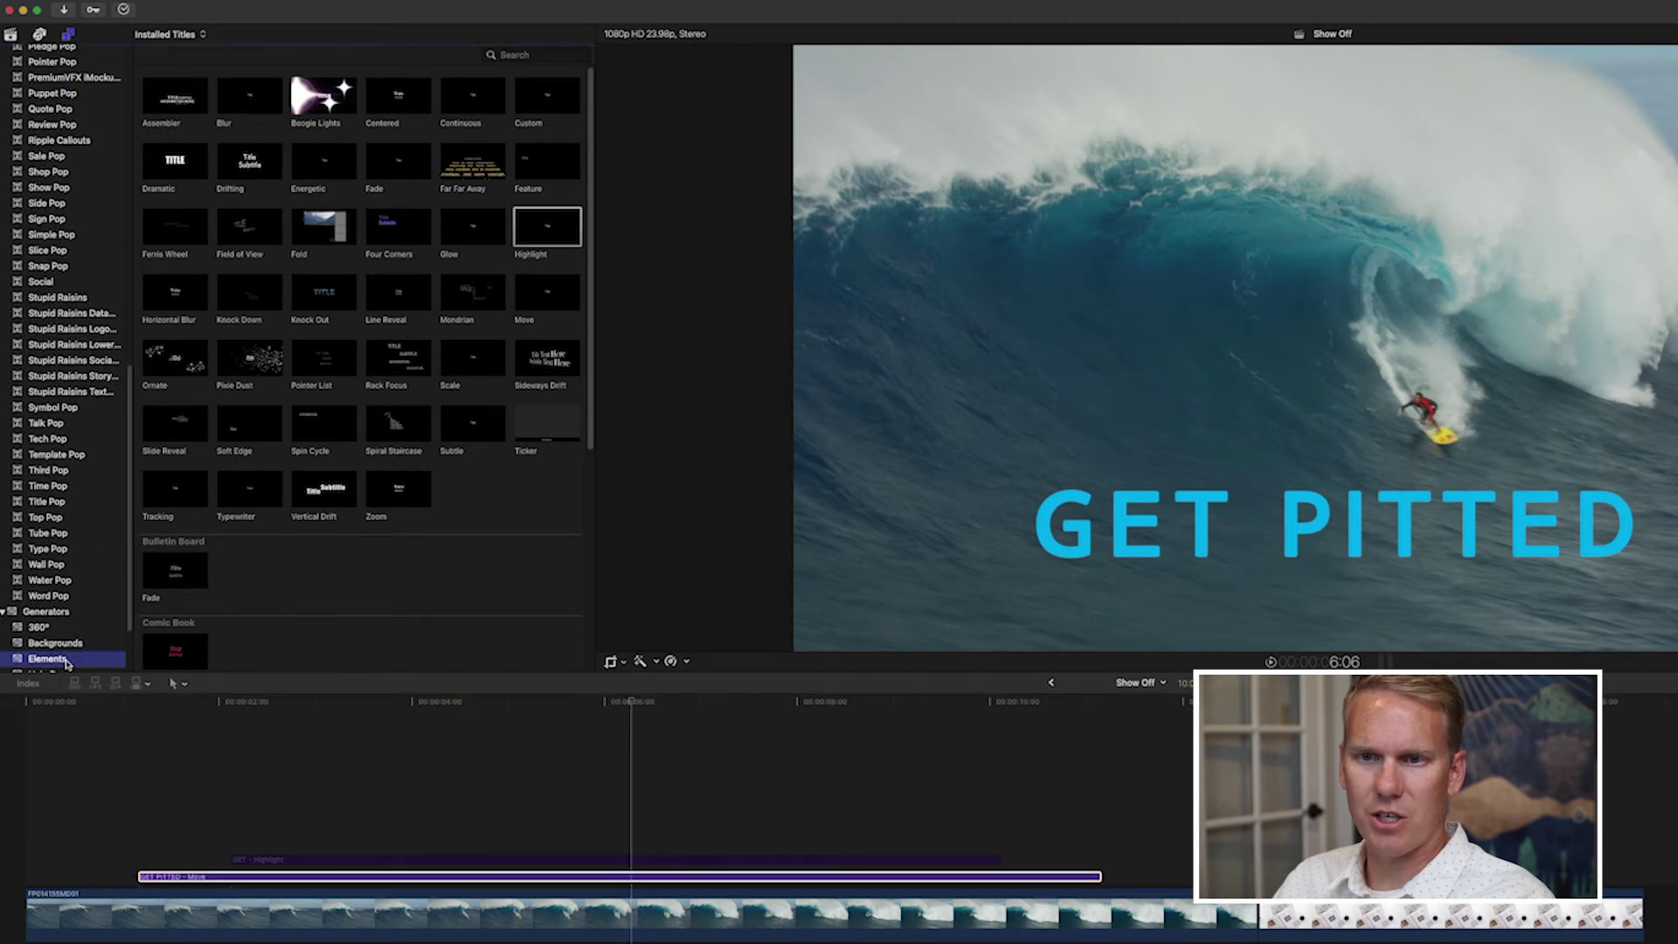
{"action": "left_click_drag", "start_coordinate": [317, 98], "coordinate": [150, 857]}
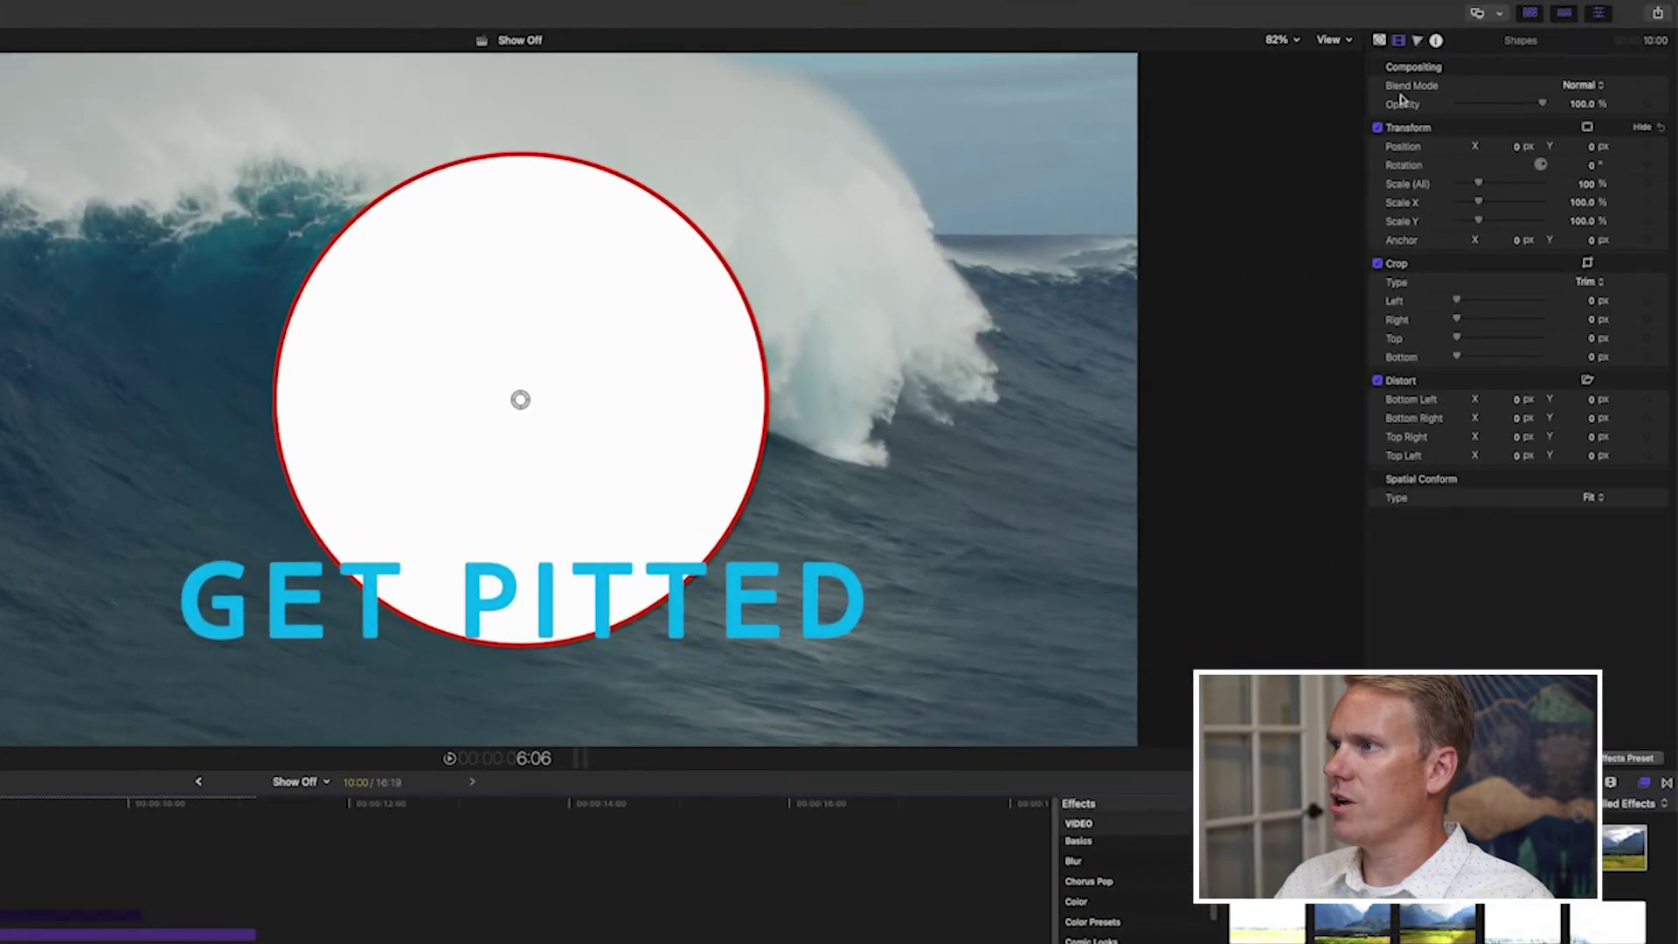
Step: Change the shape under the title to a rectangle, turn off its outline and set its drop shadow opacity to 0%
{"action": "left_click", "coordinate": [1628, 38]}
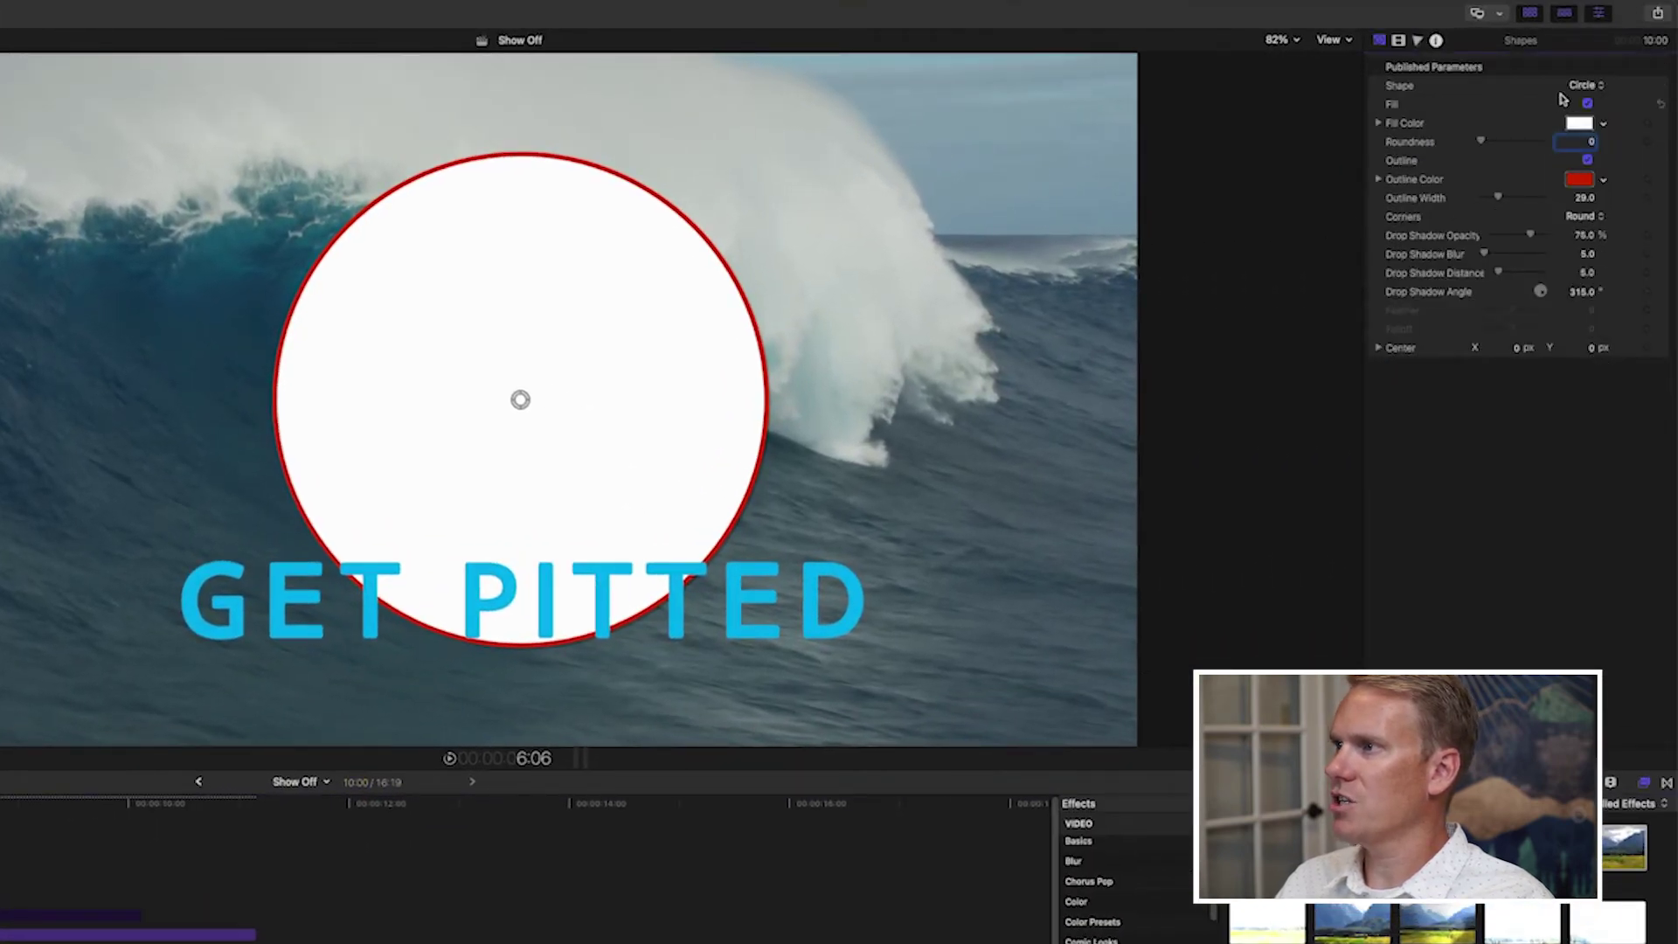
{"action": "left_click", "coordinate": [1584, 85]}
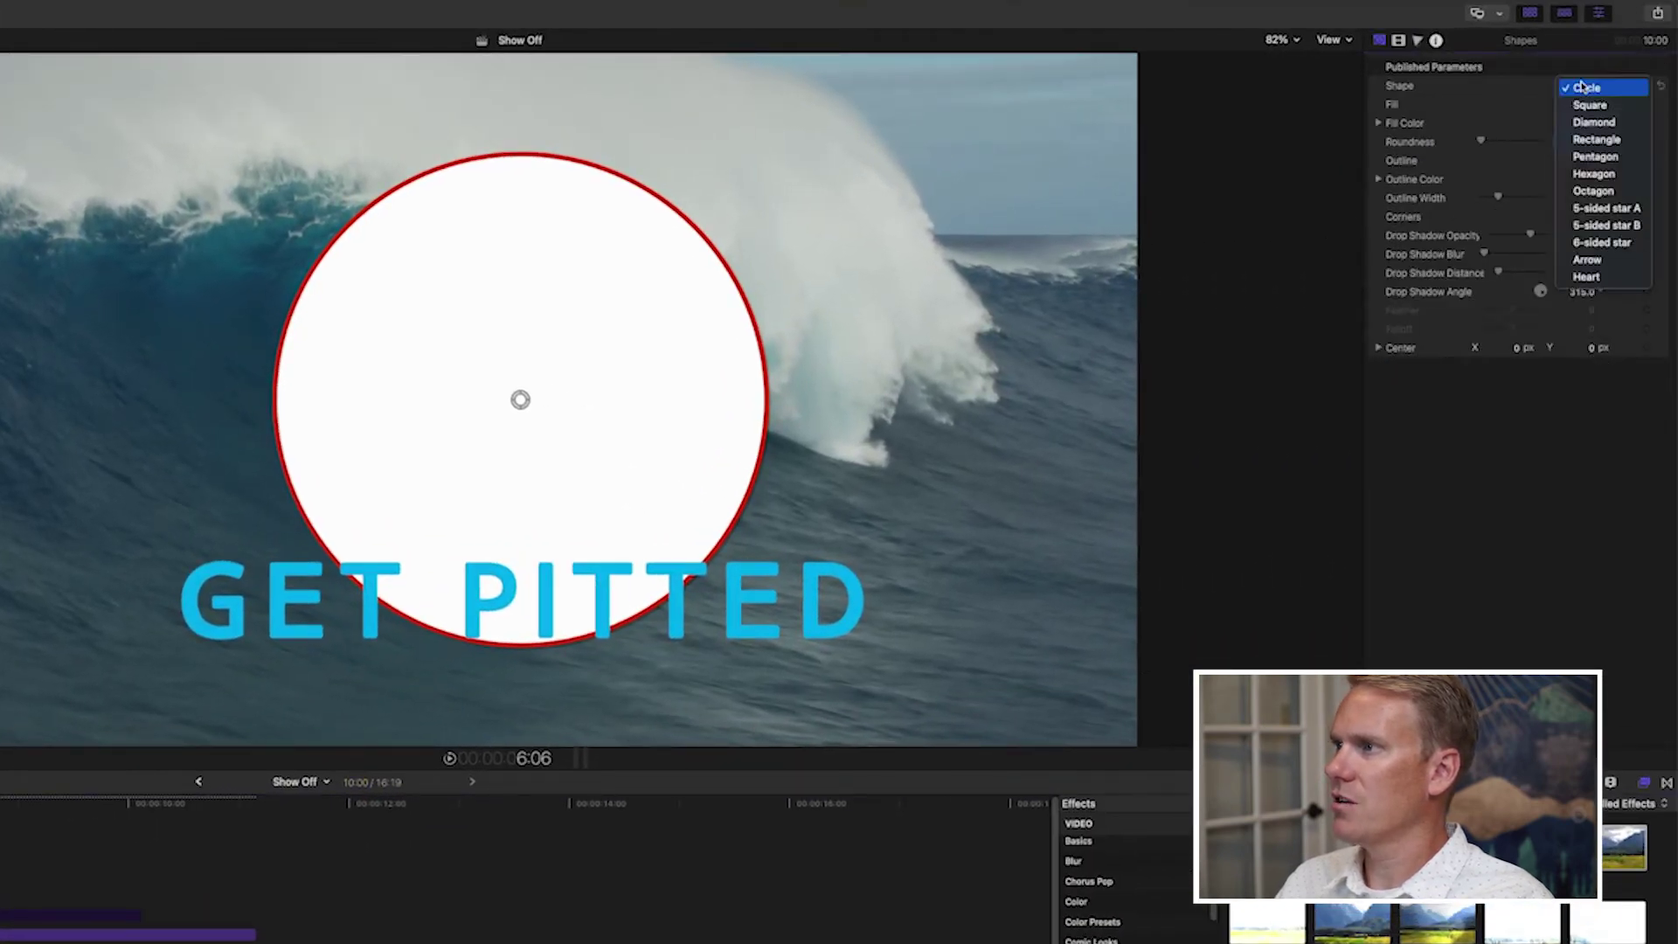
{"action": "left_click", "coordinate": [1592, 141]}
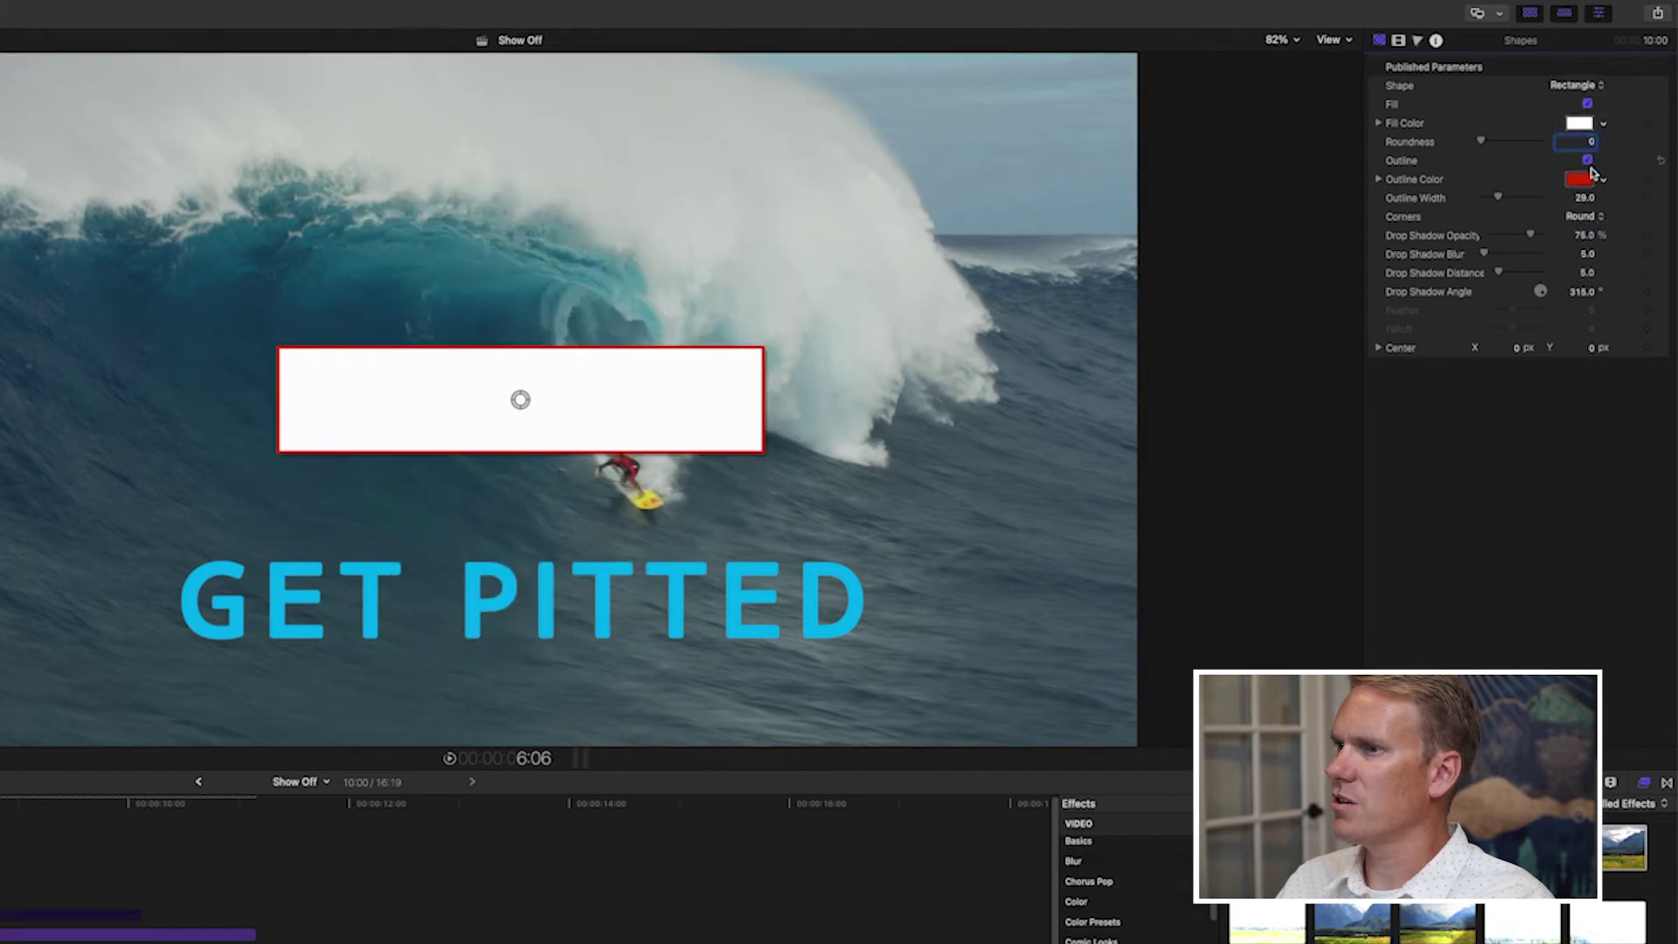
{"action": "left_click", "coordinate": [1588, 161]}
{"action": "left_click_drag", "start_coordinate": [1509, 238], "coordinate": [1457, 245]}
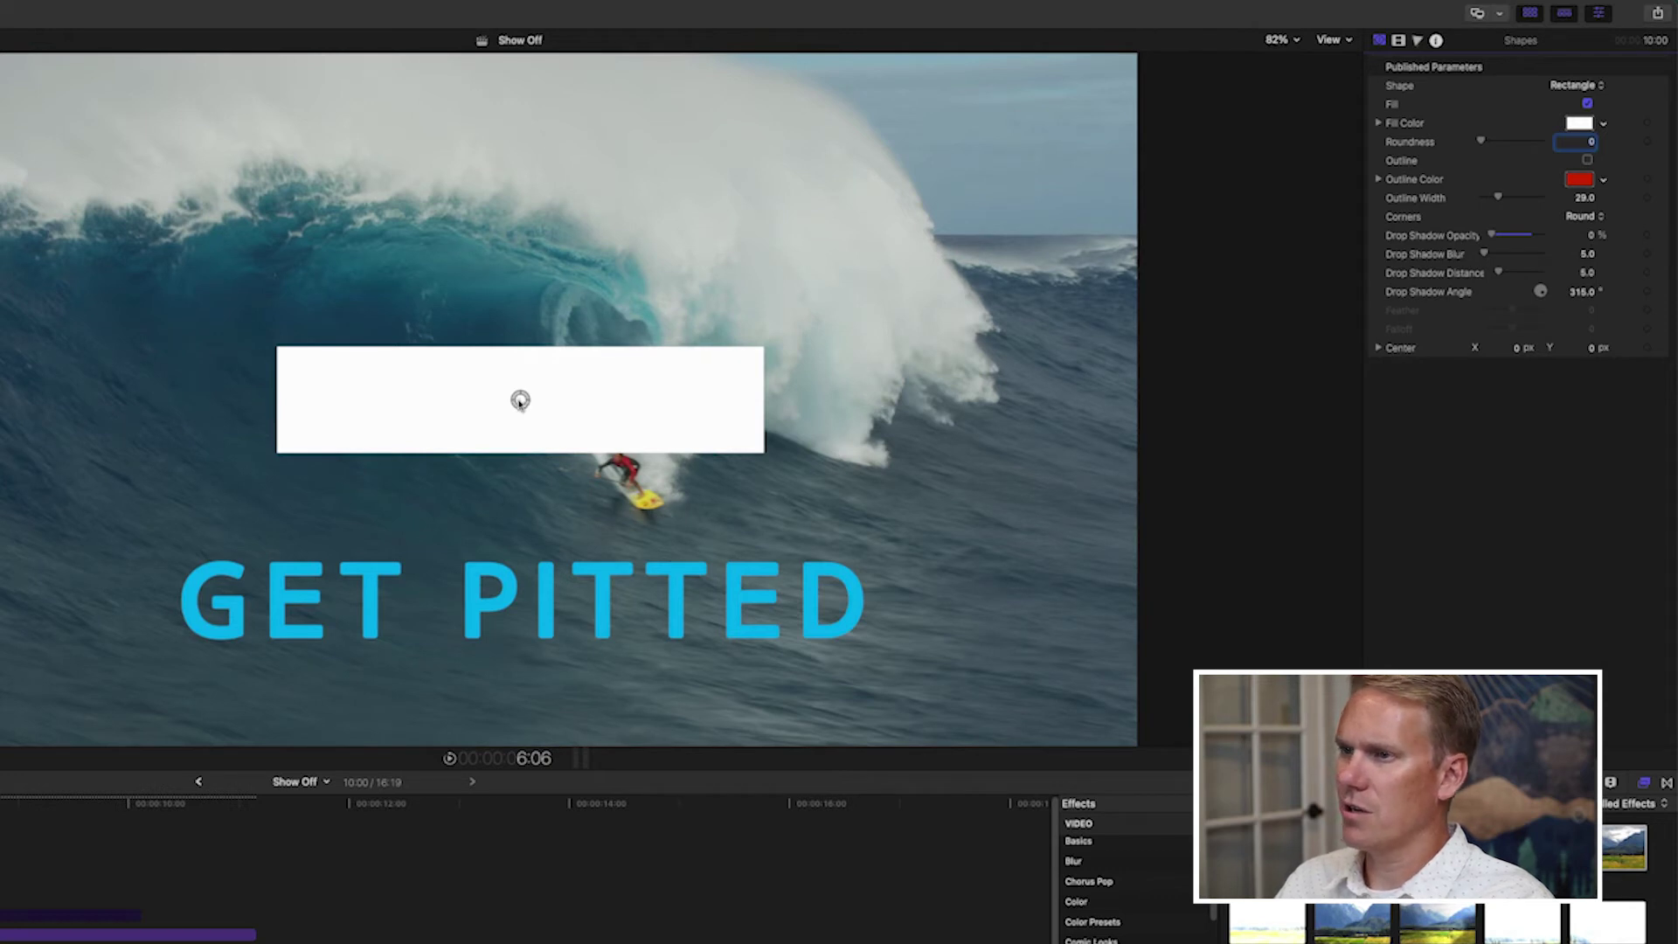
Step: Move the white rectangle down behind the GET PITTED text and widen it to a Scale X of 149.94%
{"action": "left_click_drag", "start_coordinate": [520, 402], "coordinate": [520, 606]}
{"action": "left_click_drag", "start_coordinate": [520, 604], "coordinate": [520, 605]}
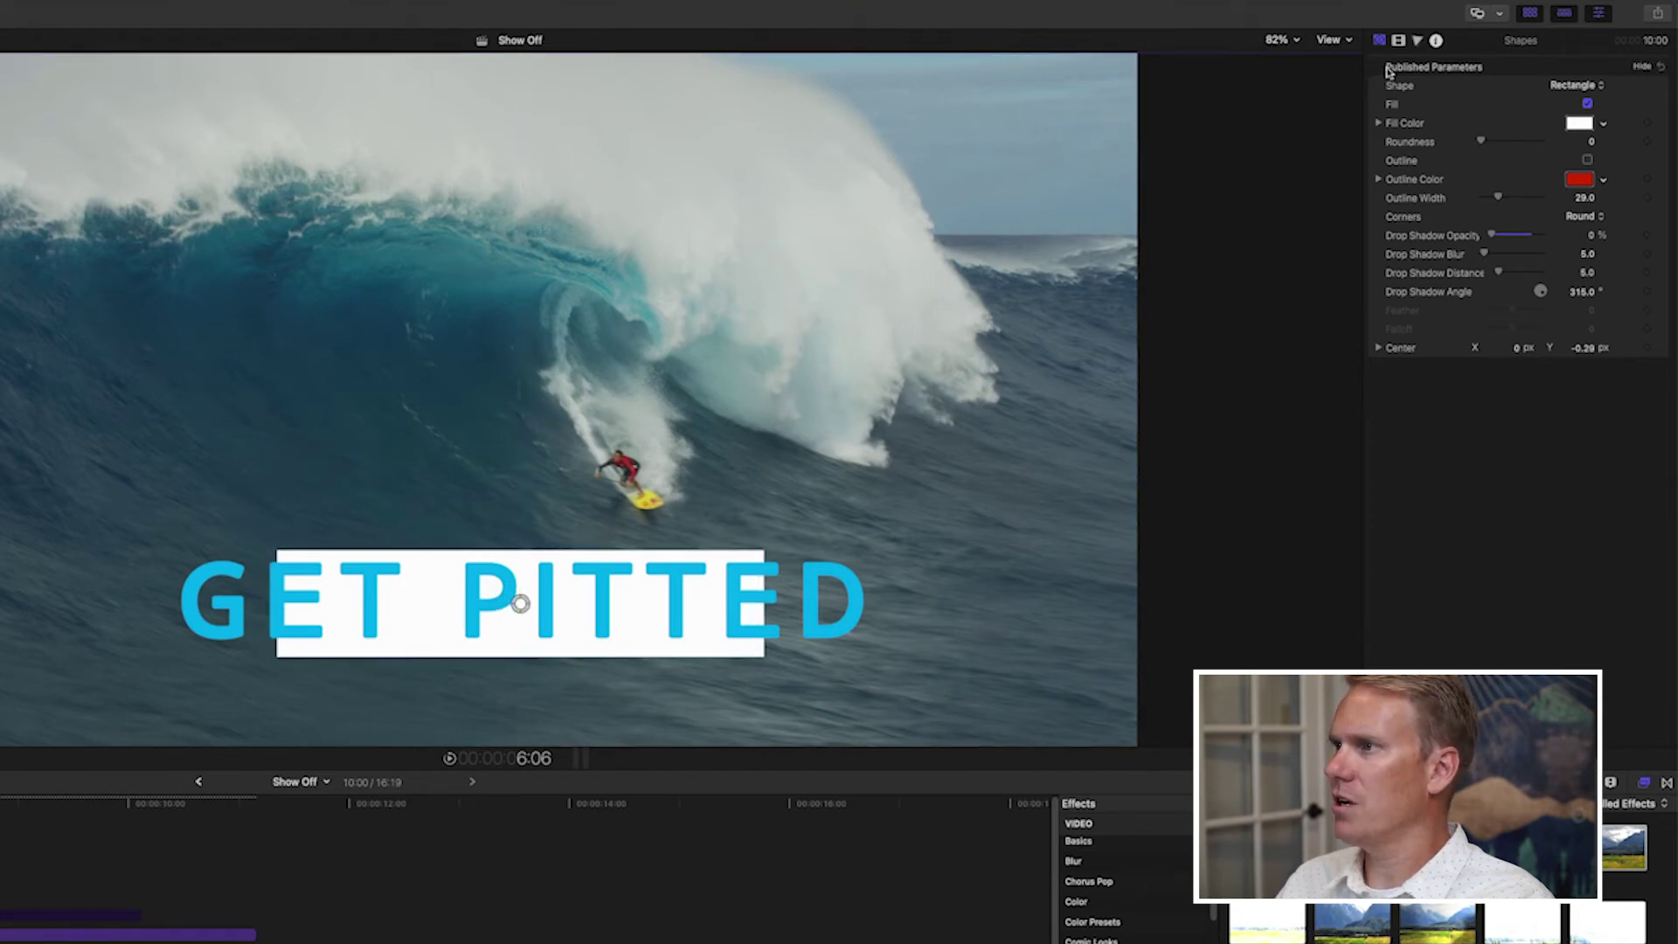
{"action": "left_click", "coordinate": [1398, 41]}
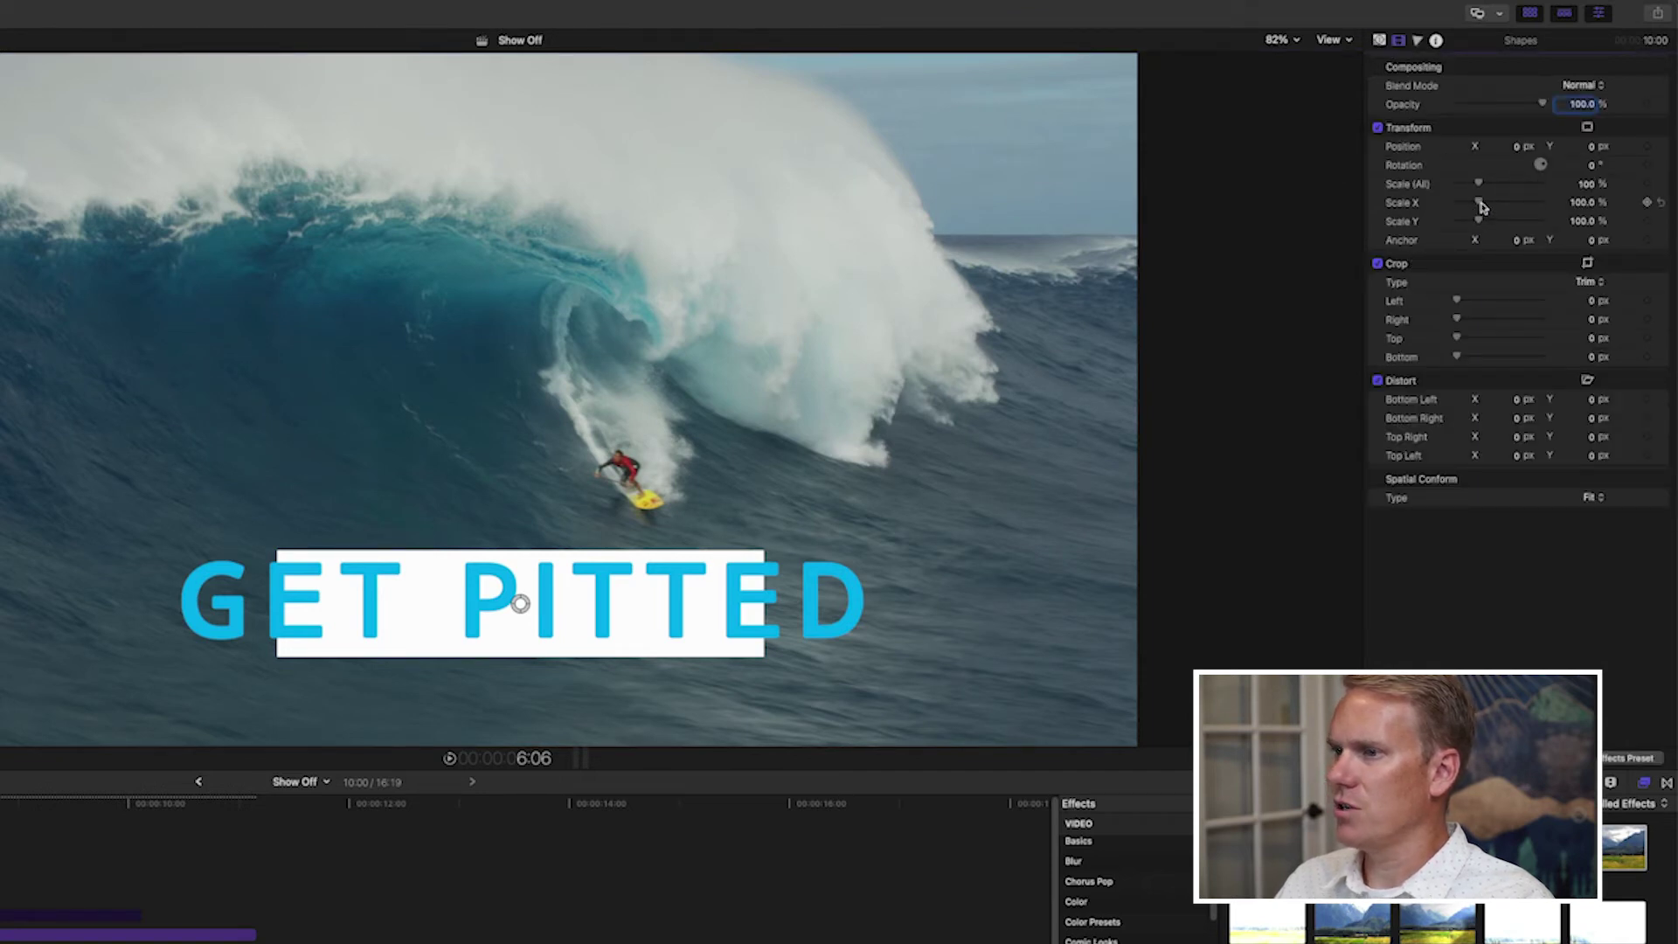
{"action": "left_click_drag", "start_coordinate": [1481, 206], "coordinate": [1498, 207]}
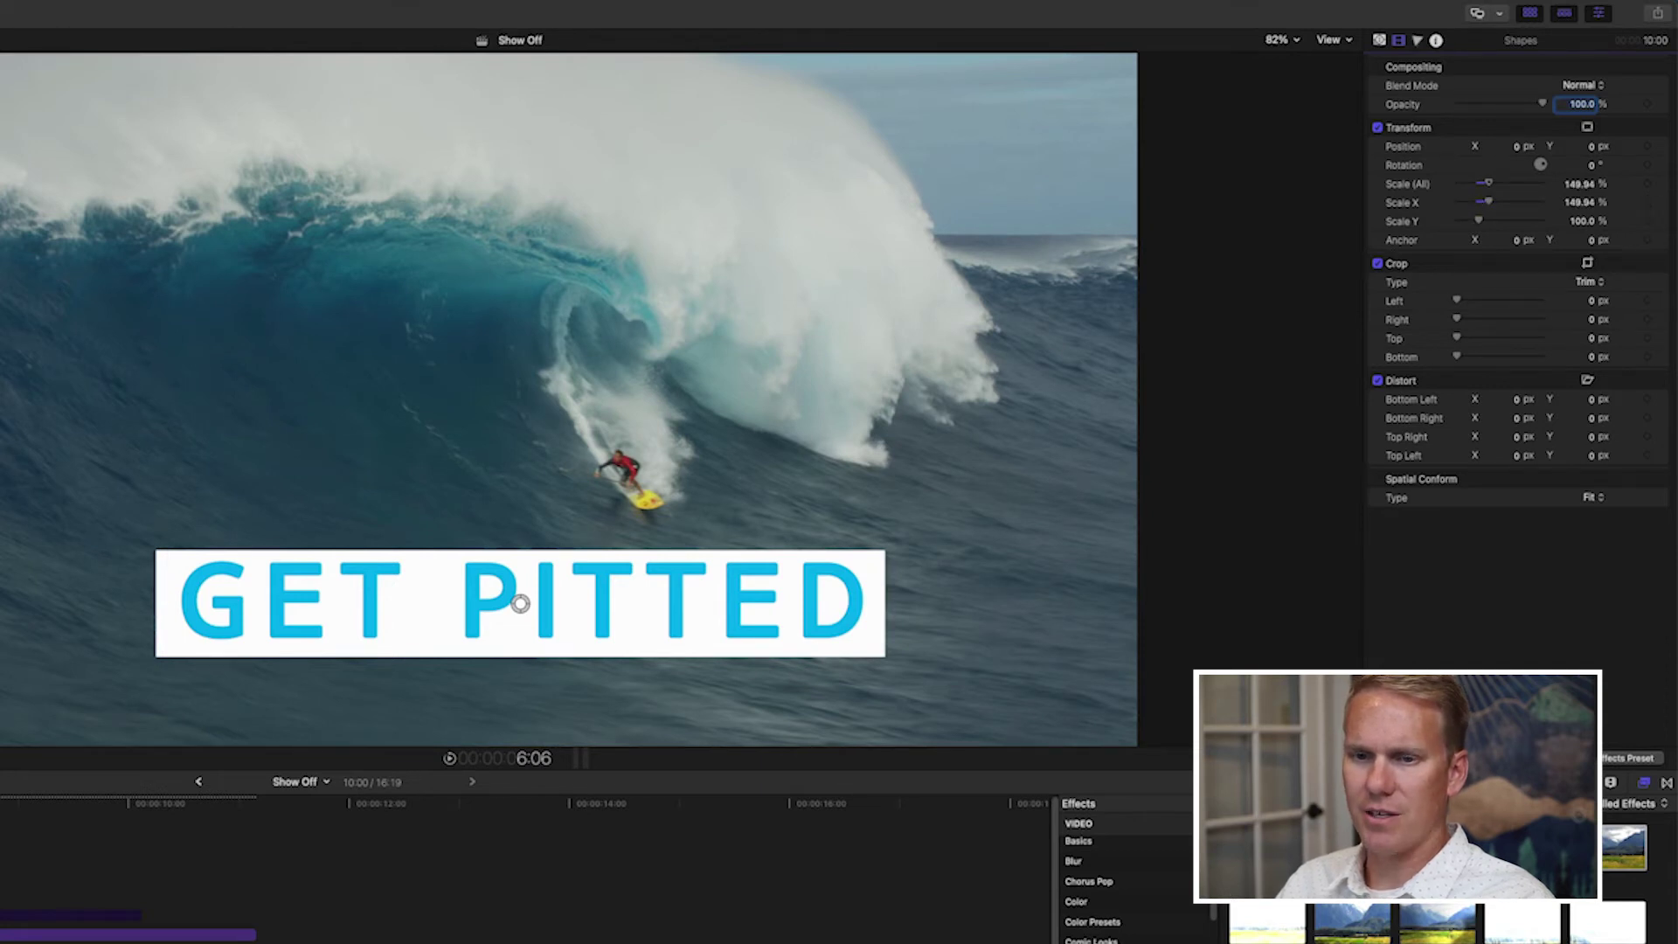
Step: Add an opacity keyframe at the start of the rectangle clip and set its opacity to 0%
{"action": "key", "text": "Up"}
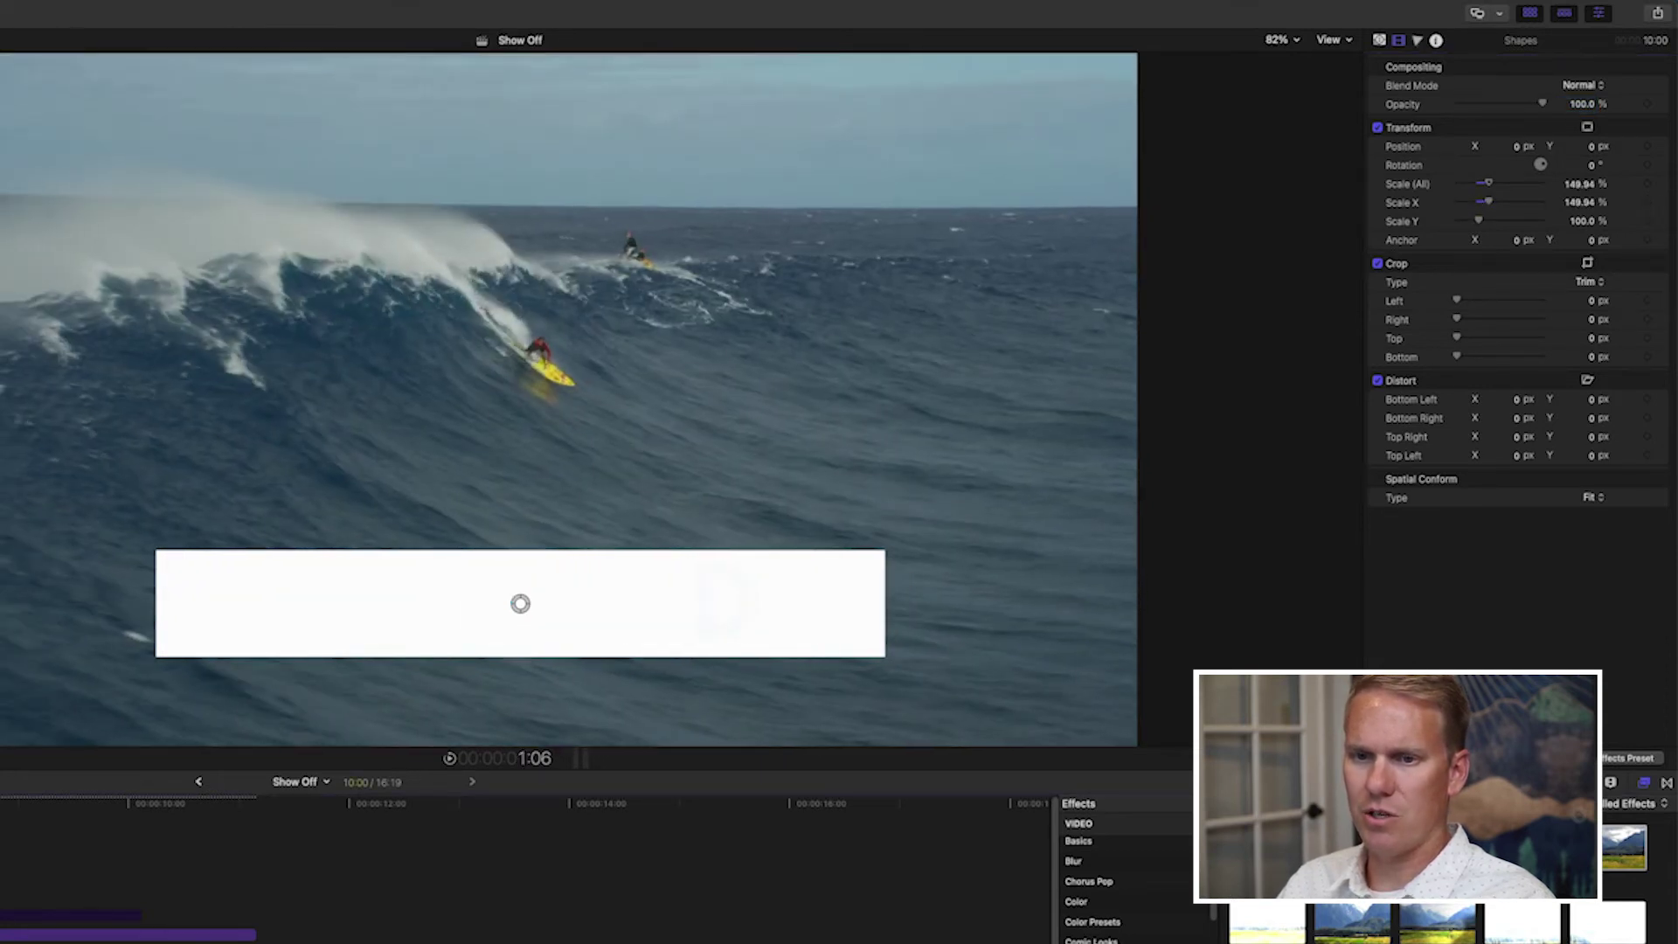
{"action": "key", "text": "Left"}
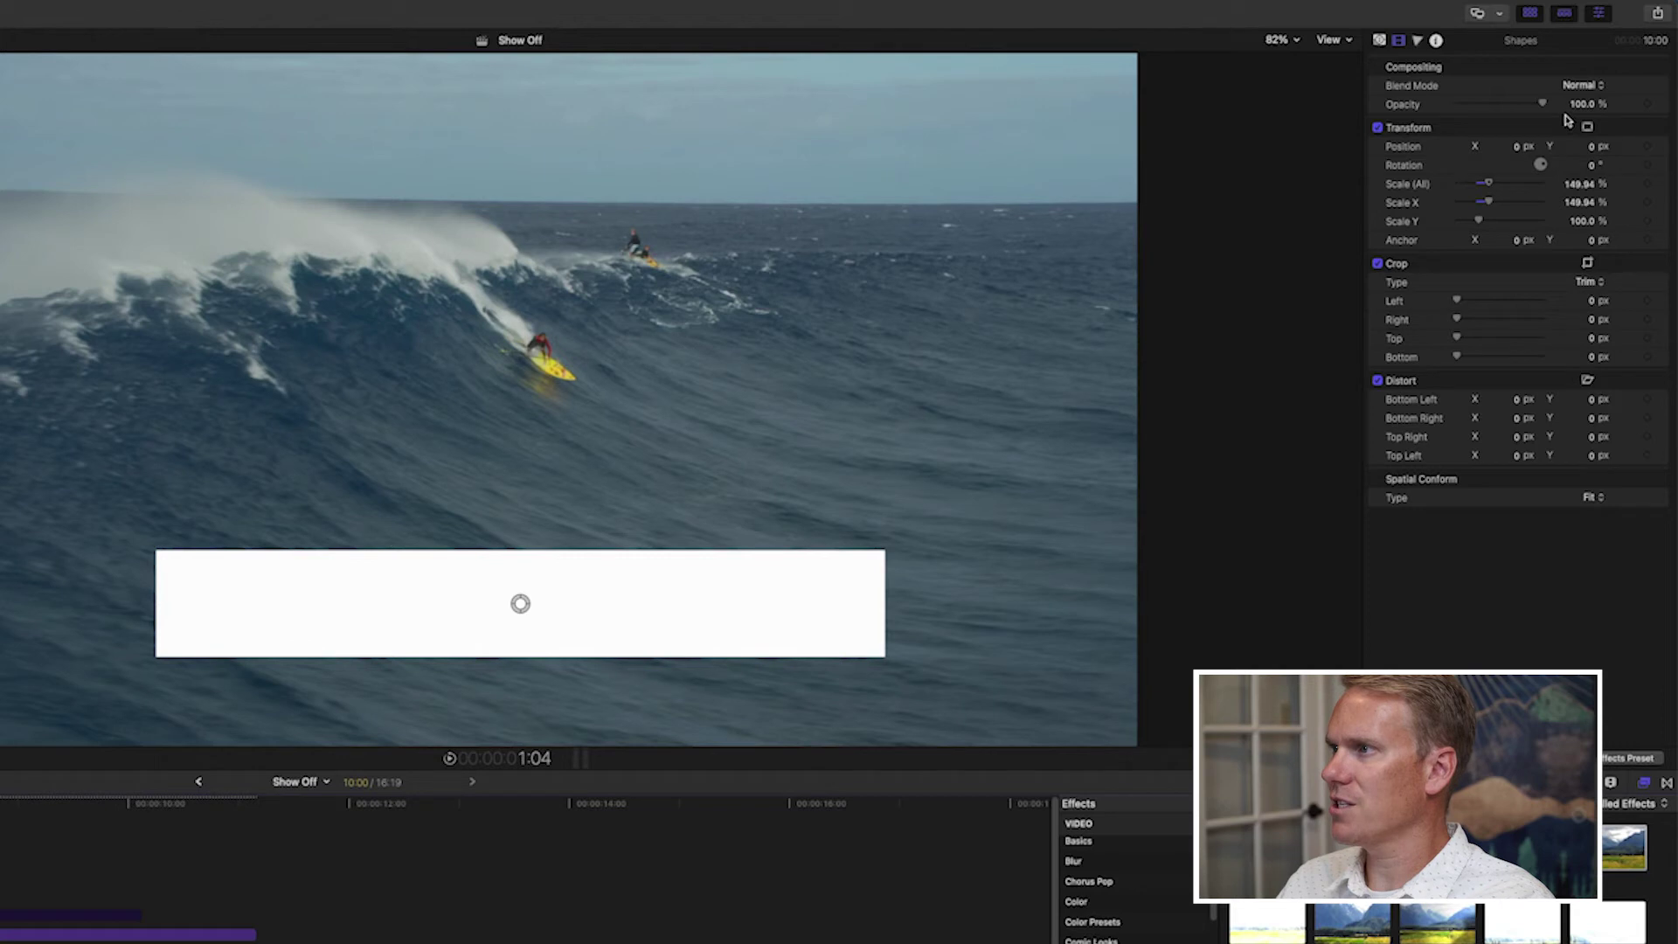
{"action": "left_click", "coordinate": [1647, 104]}
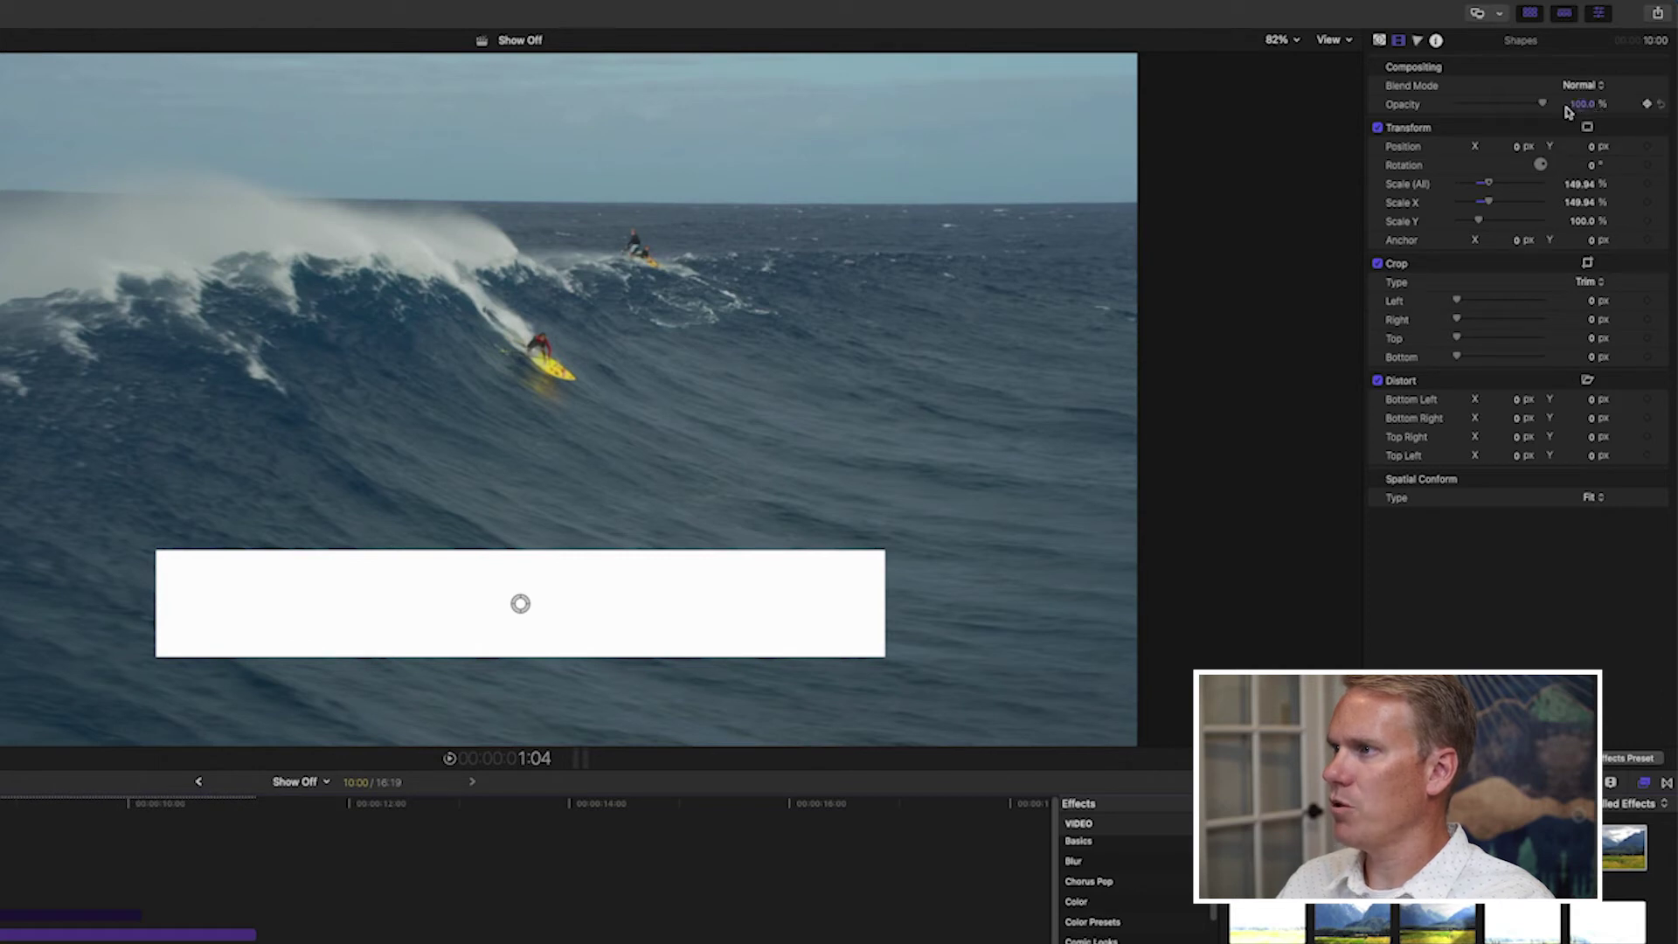
{"action": "left_click_drag", "start_coordinate": [1532, 107], "coordinate": [1441, 112]}
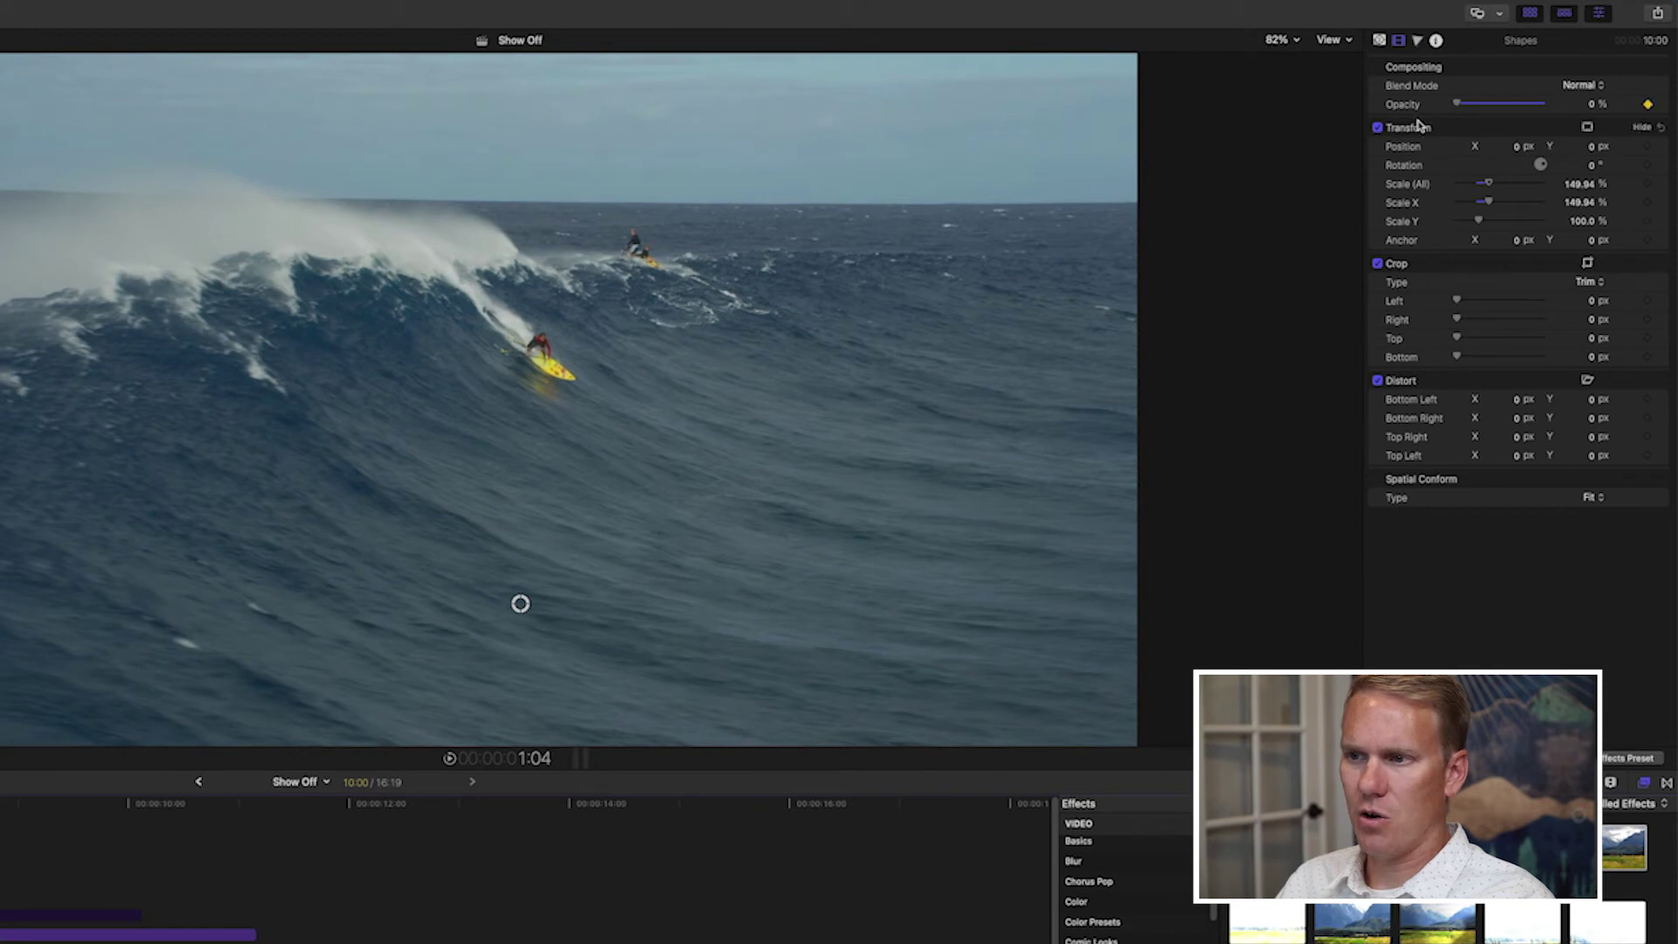
Step: Raise the rectangle's opacity to 100% at a point further into the clip and play back the fade-in
{"action": "key", "text": "space"}
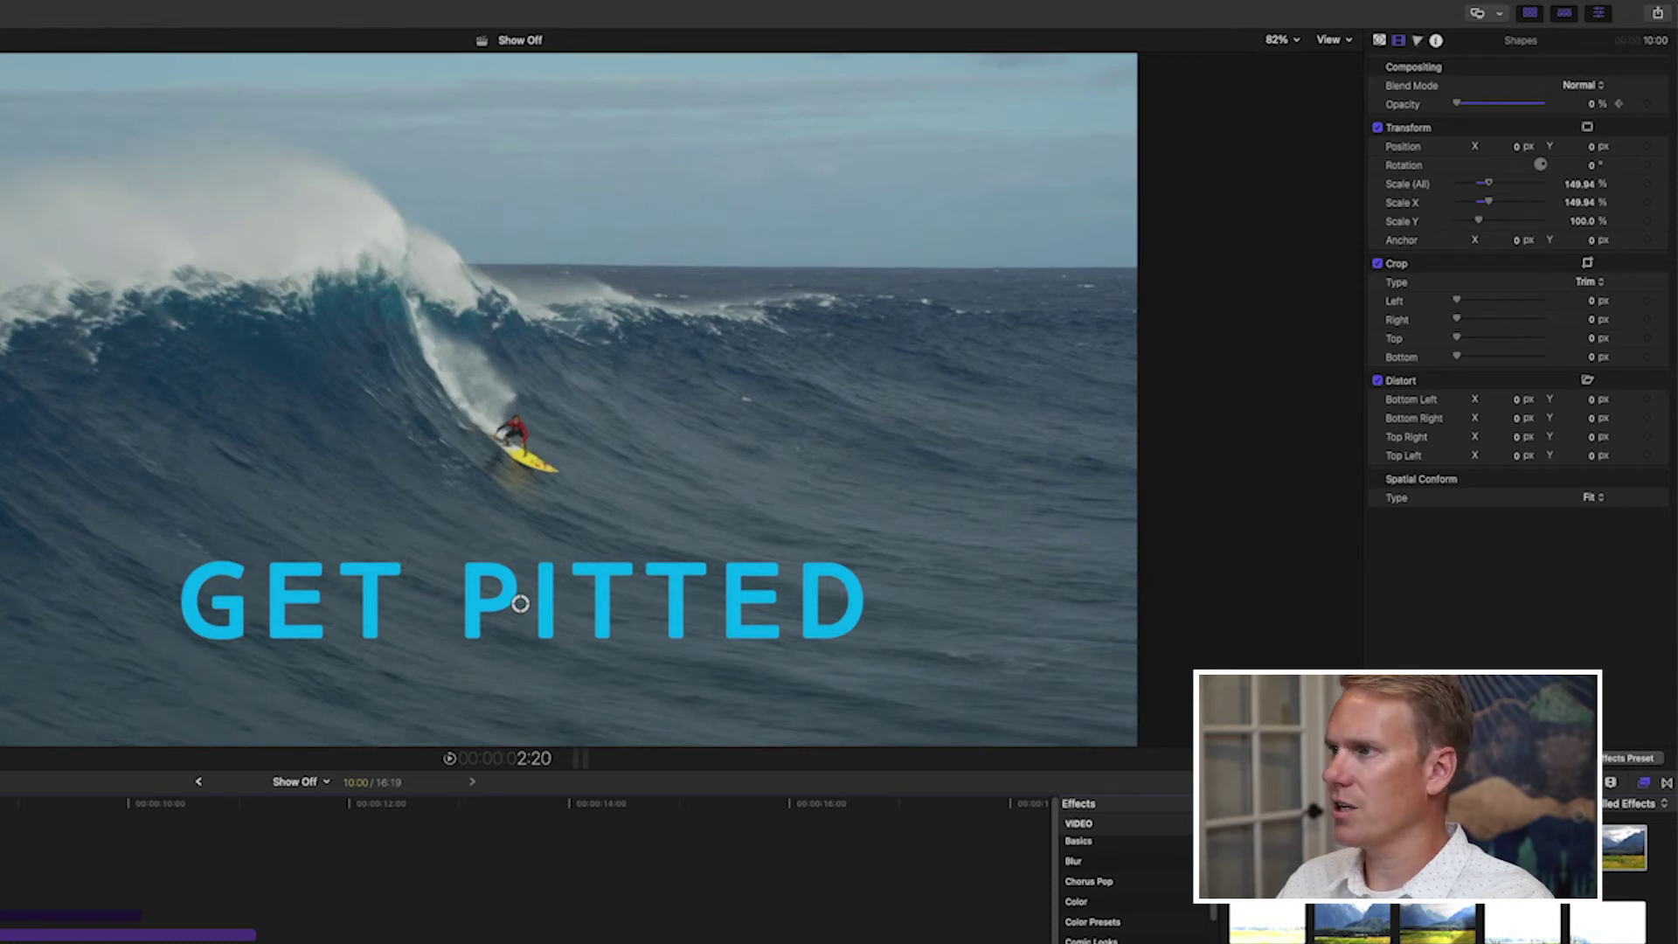
{"action": "key", "text": "super+shift+a"}
{"action": "left_click", "coordinate": [524, 600]}
{"action": "left_click_drag", "start_coordinate": [1456, 104], "coordinate": [1550, 108]}
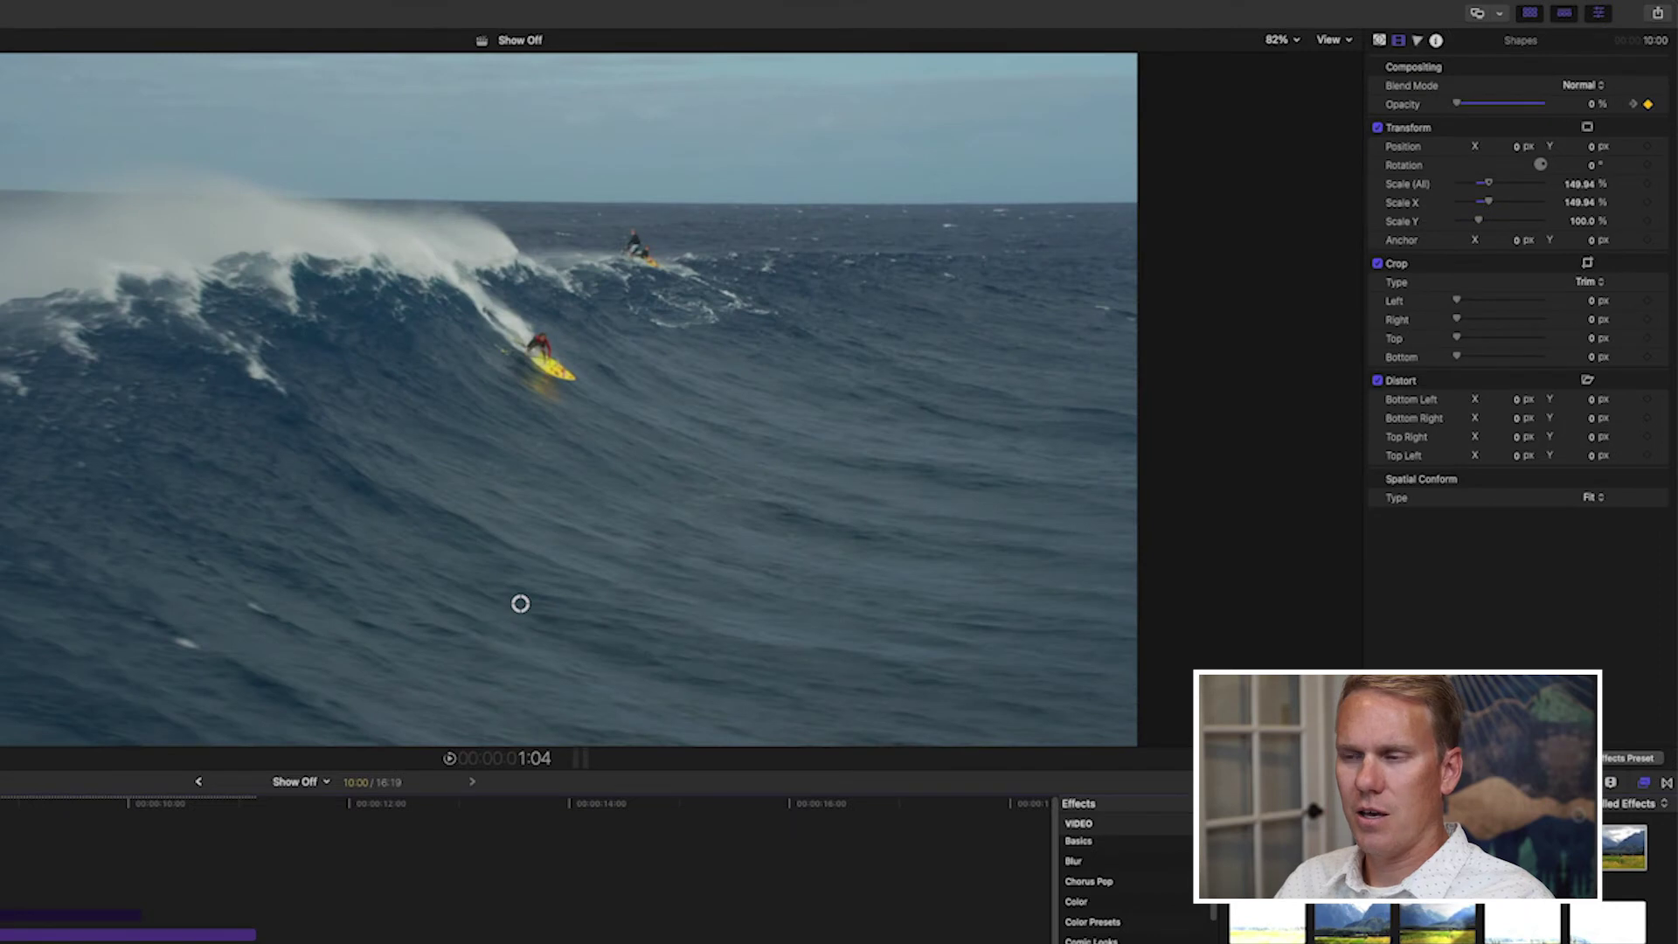
{"action": "key", "text": "space"}
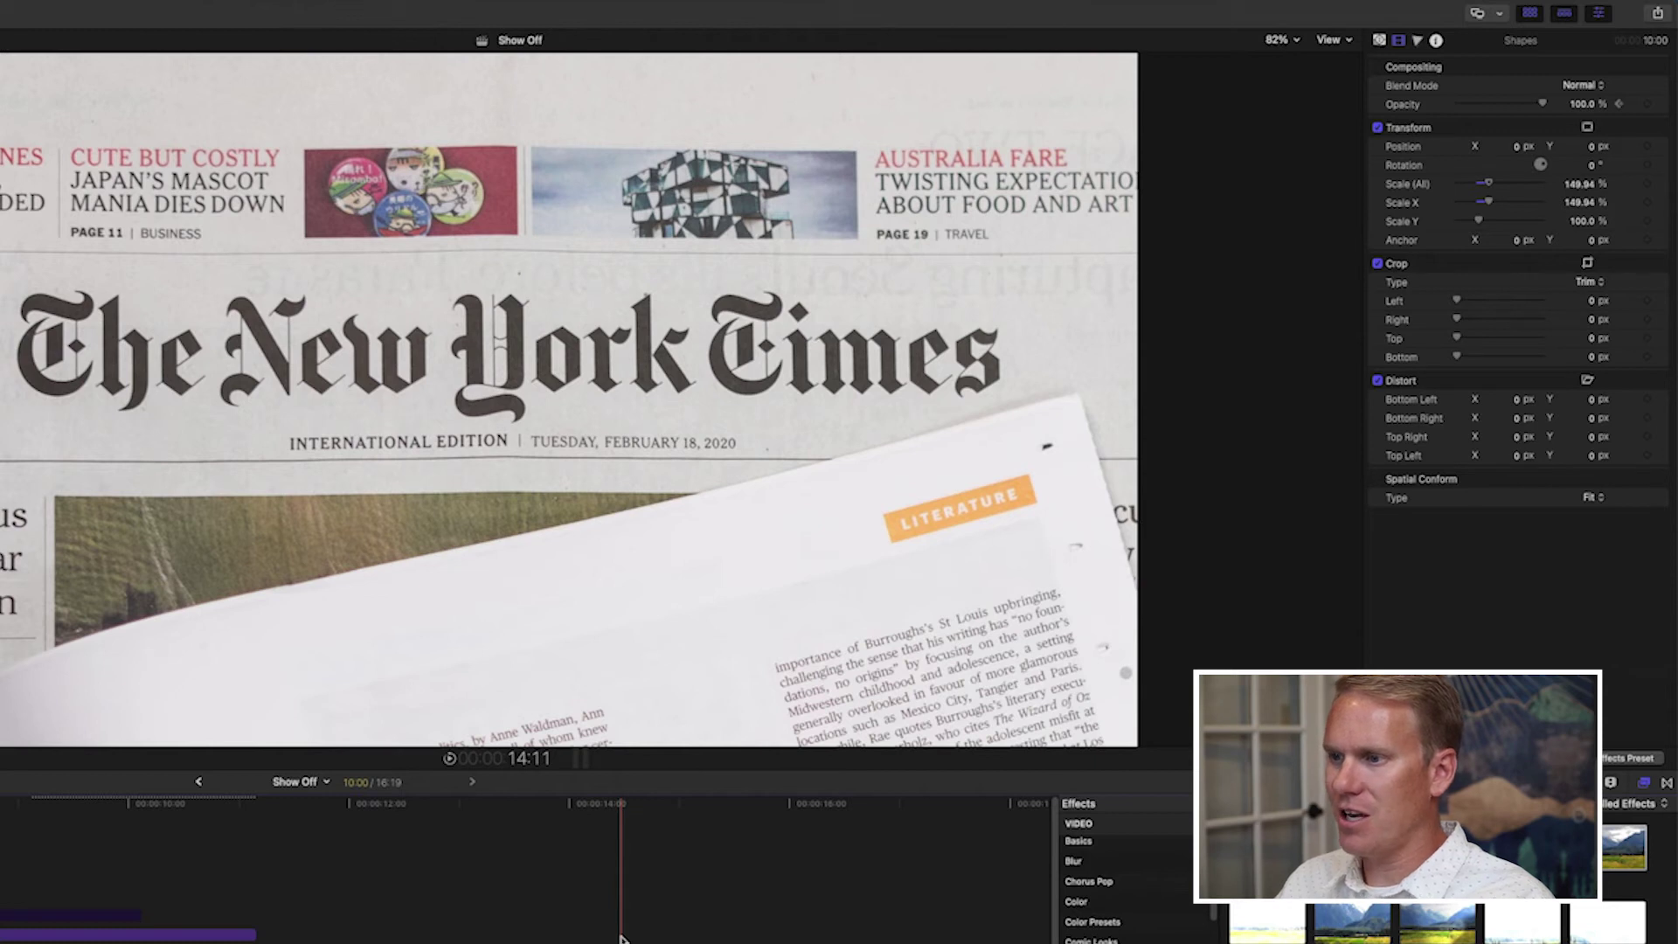
Step: Add another Shapes generator above the newspaper clip in the timeline
{"action": "left_click", "coordinate": [620, 940]}
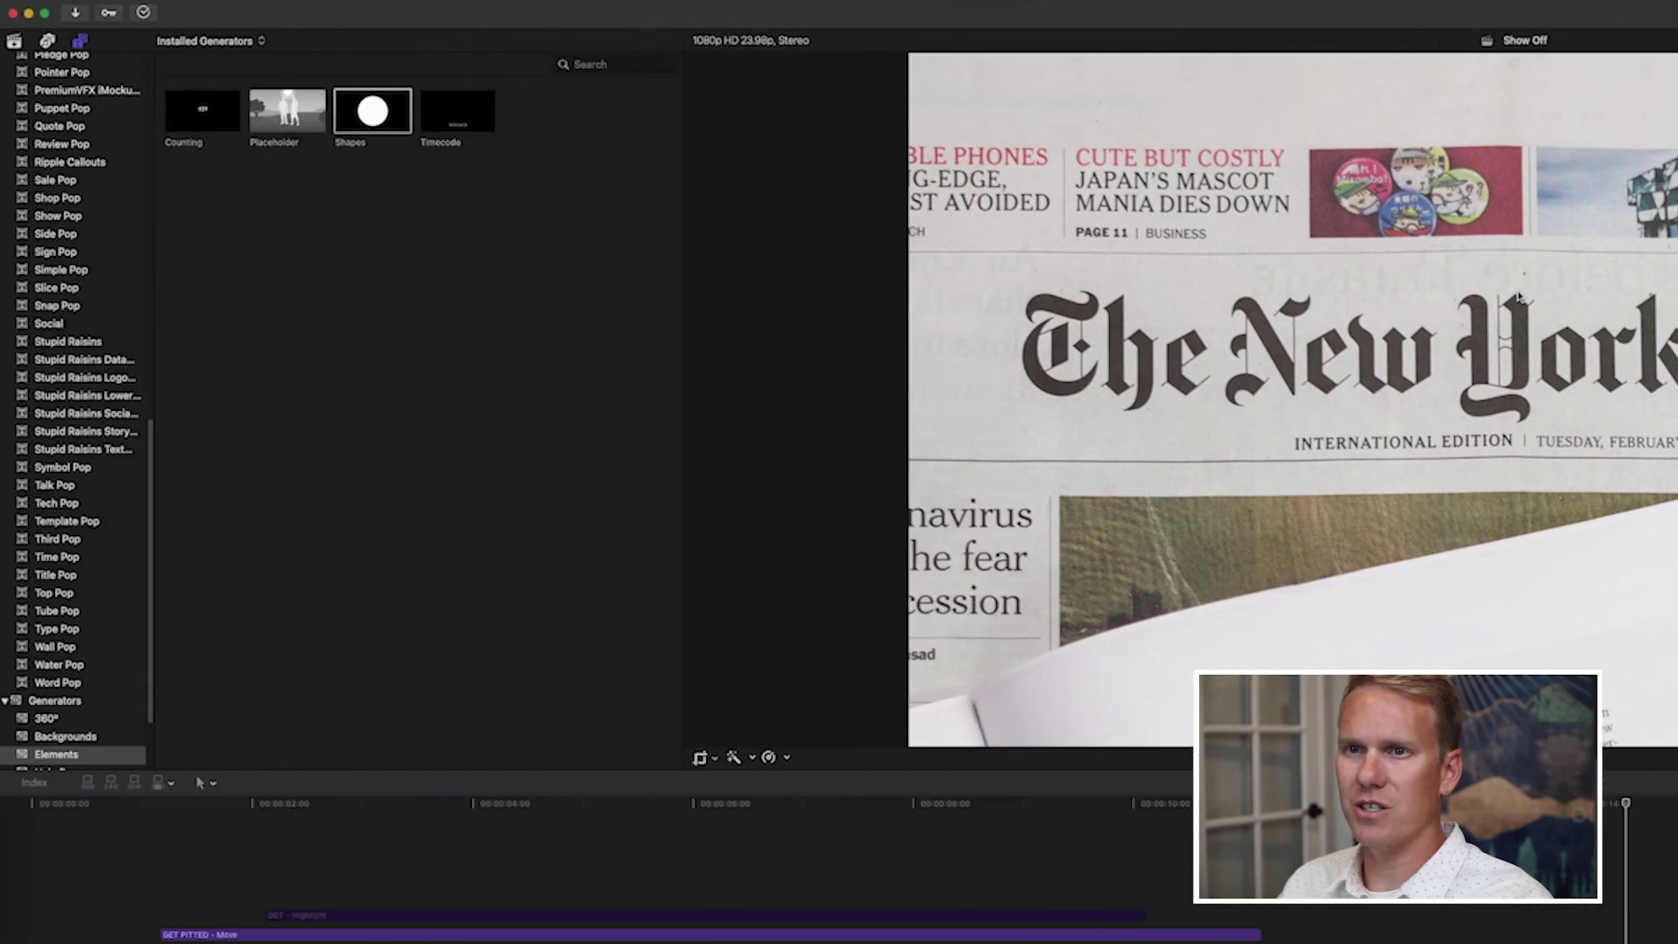
{"action": "left_click_drag", "start_coordinate": [386, 114], "coordinate": [166, 940]}
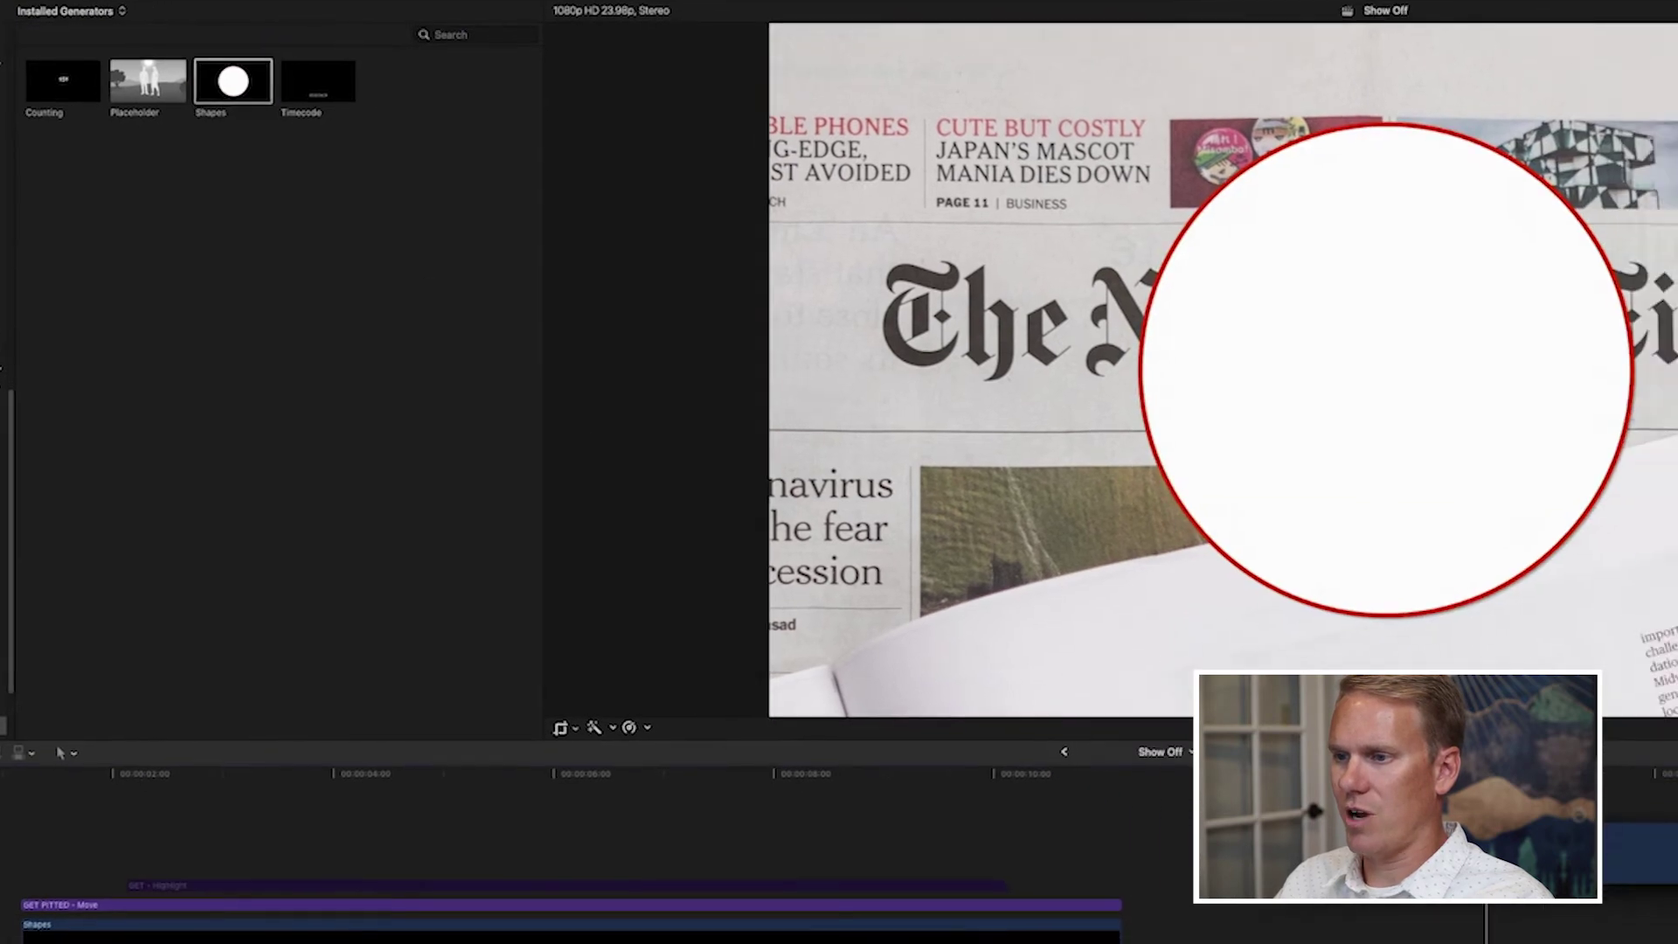
{"action": "key", "text": "super+v"}
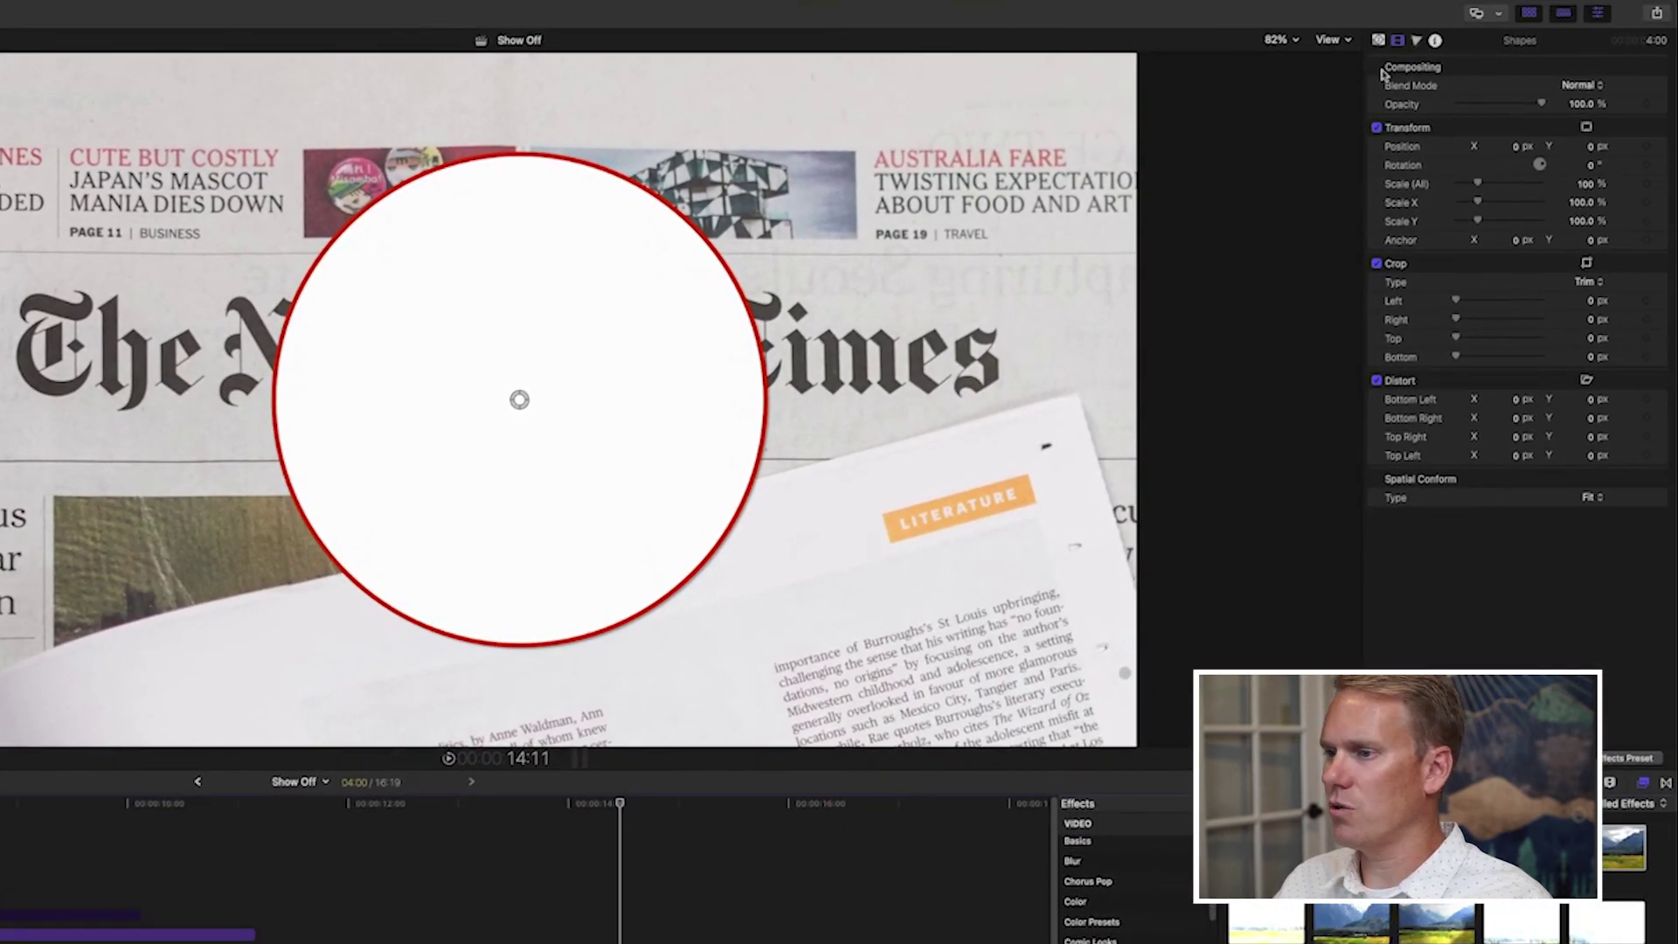
Step: Make the shape over the newspaper a rectangle without an outline and with 0% drop shadow opacity
{"action": "left_click", "coordinate": [1379, 40]}
{"action": "left_click", "coordinate": [1584, 86]}
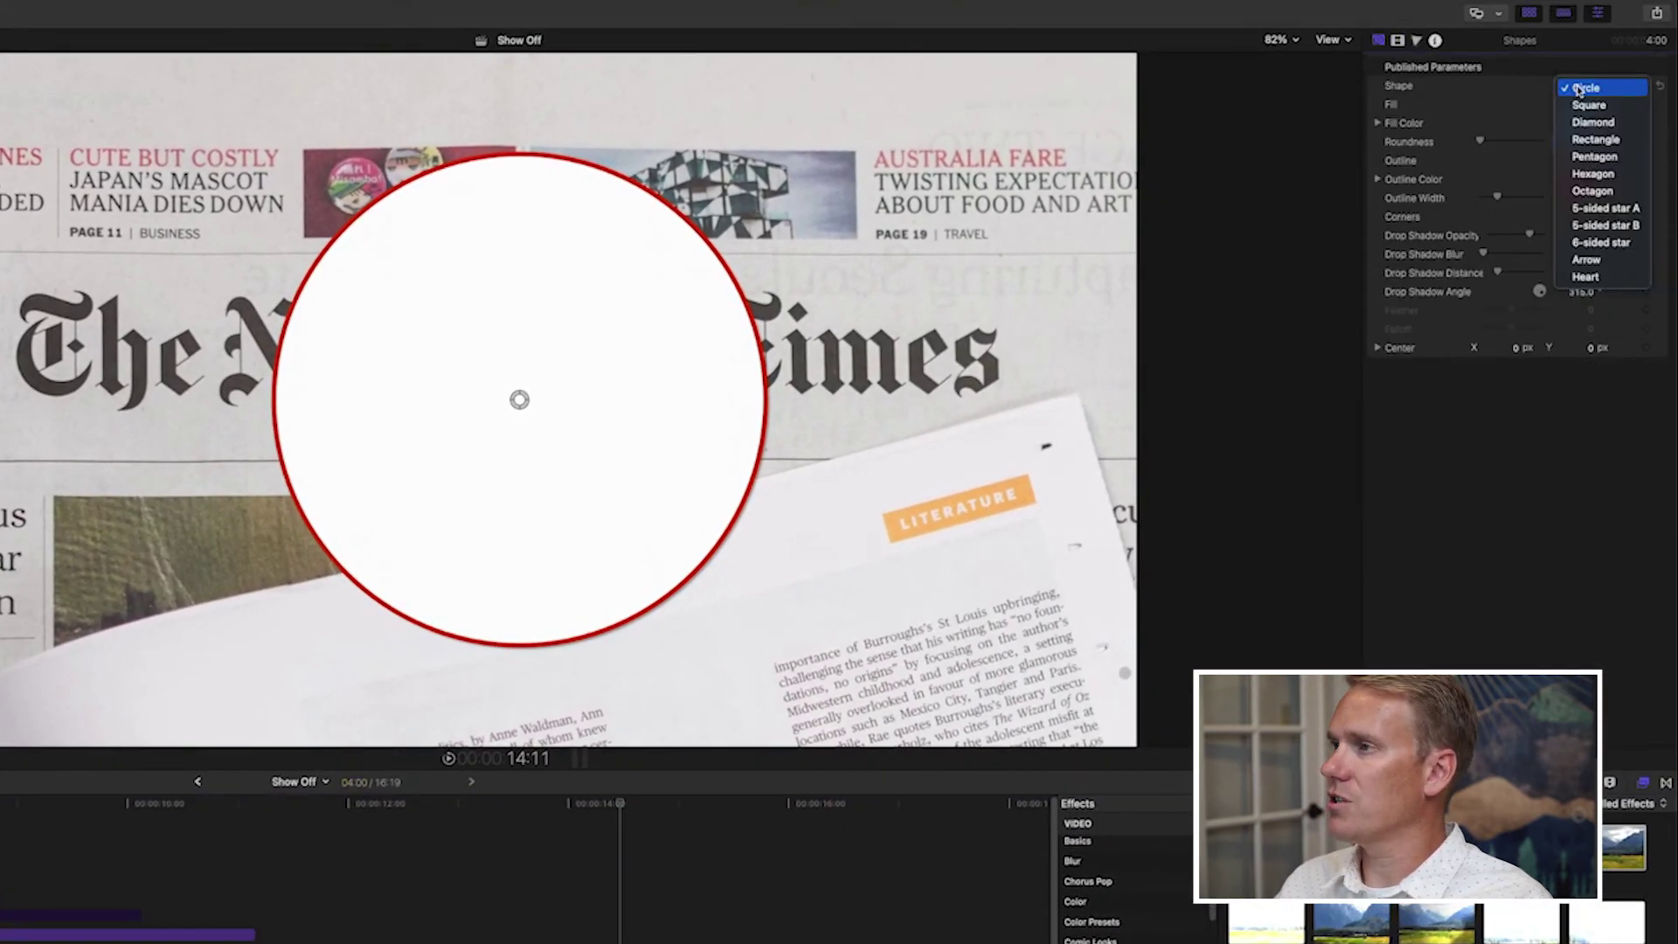
{"action": "left_click", "coordinate": [1589, 138]}
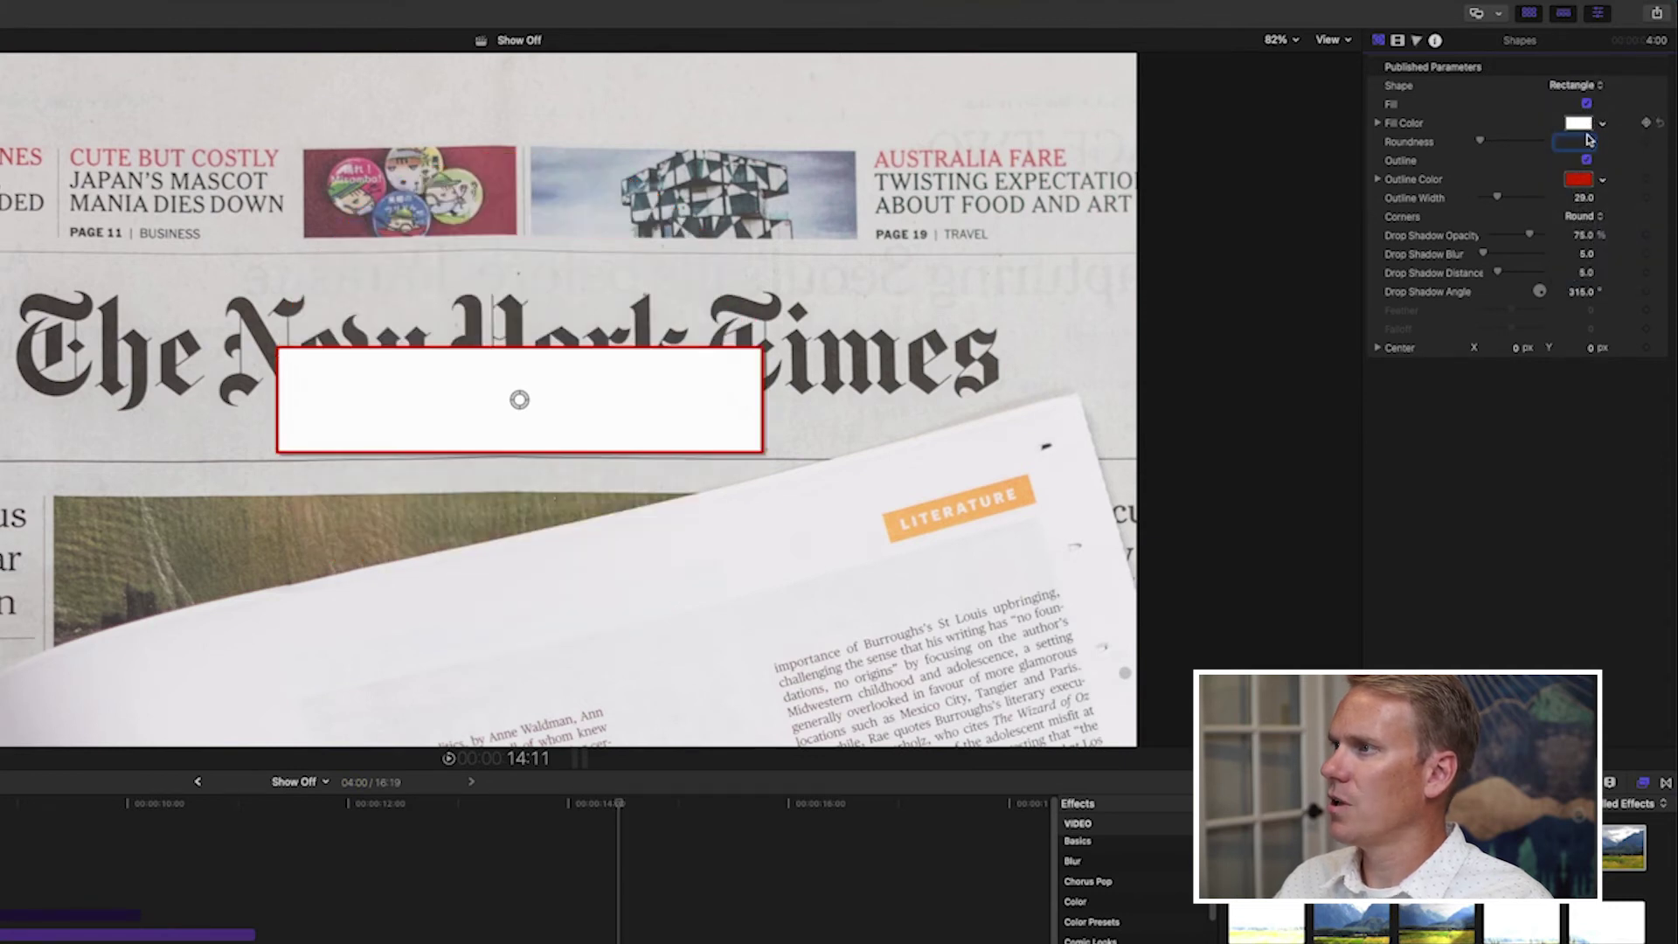
{"action": "left_click", "coordinate": [1588, 161]}
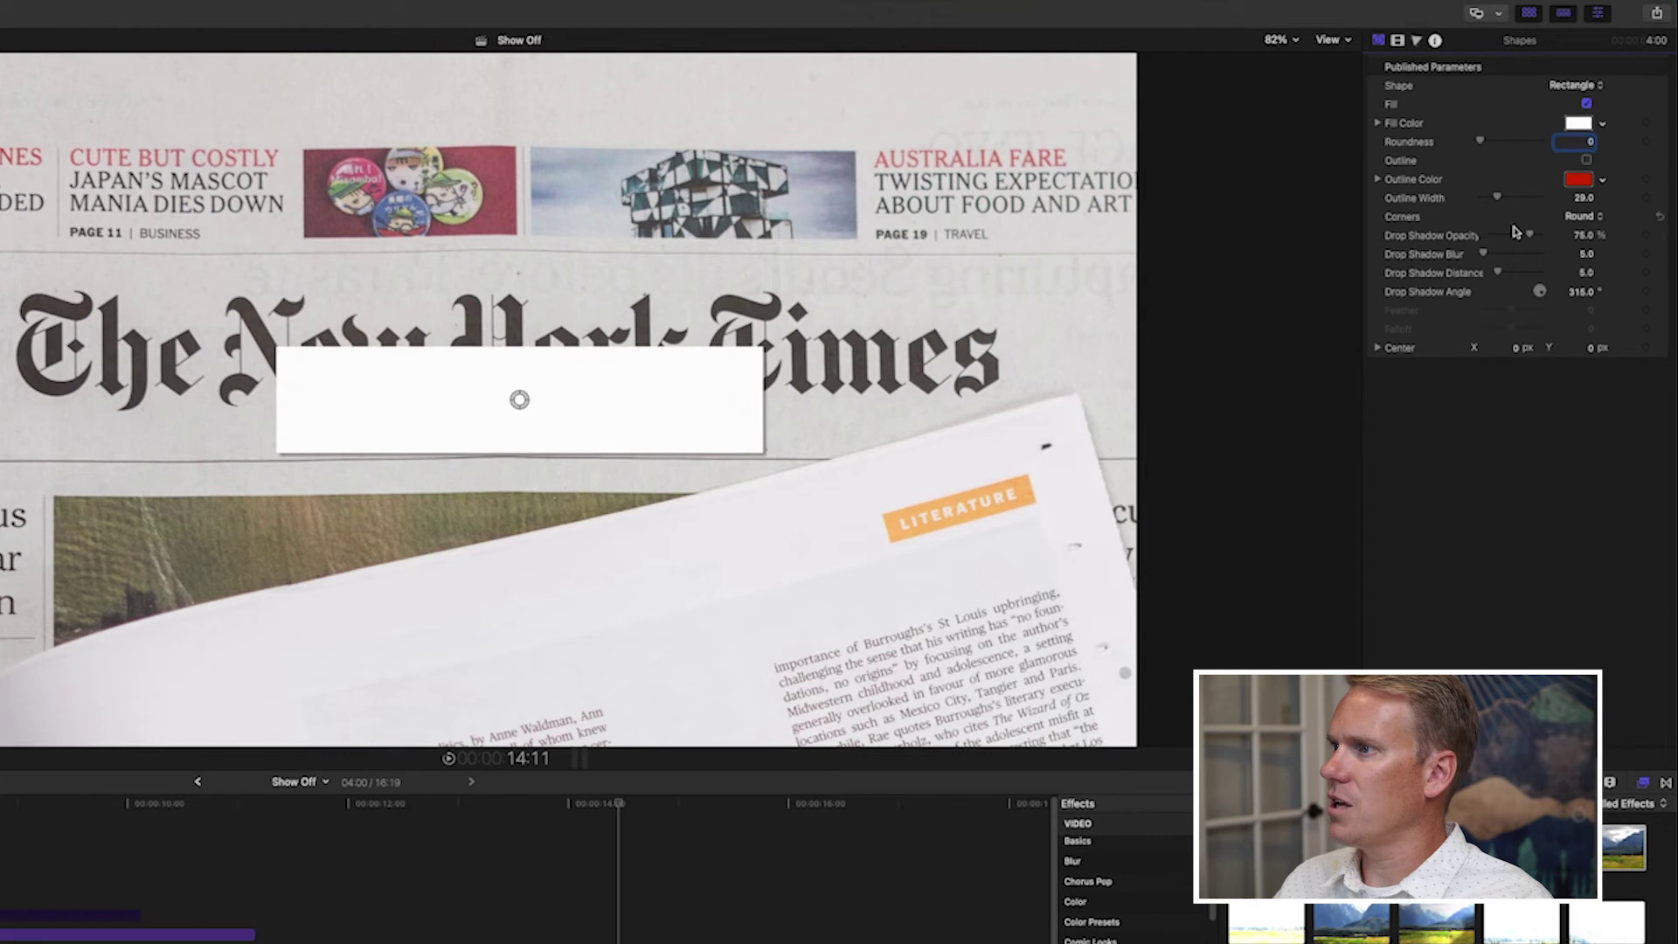
{"action": "left_click_drag", "start_coordinate": [1528, 235], "coordinate": [1477, 239]}
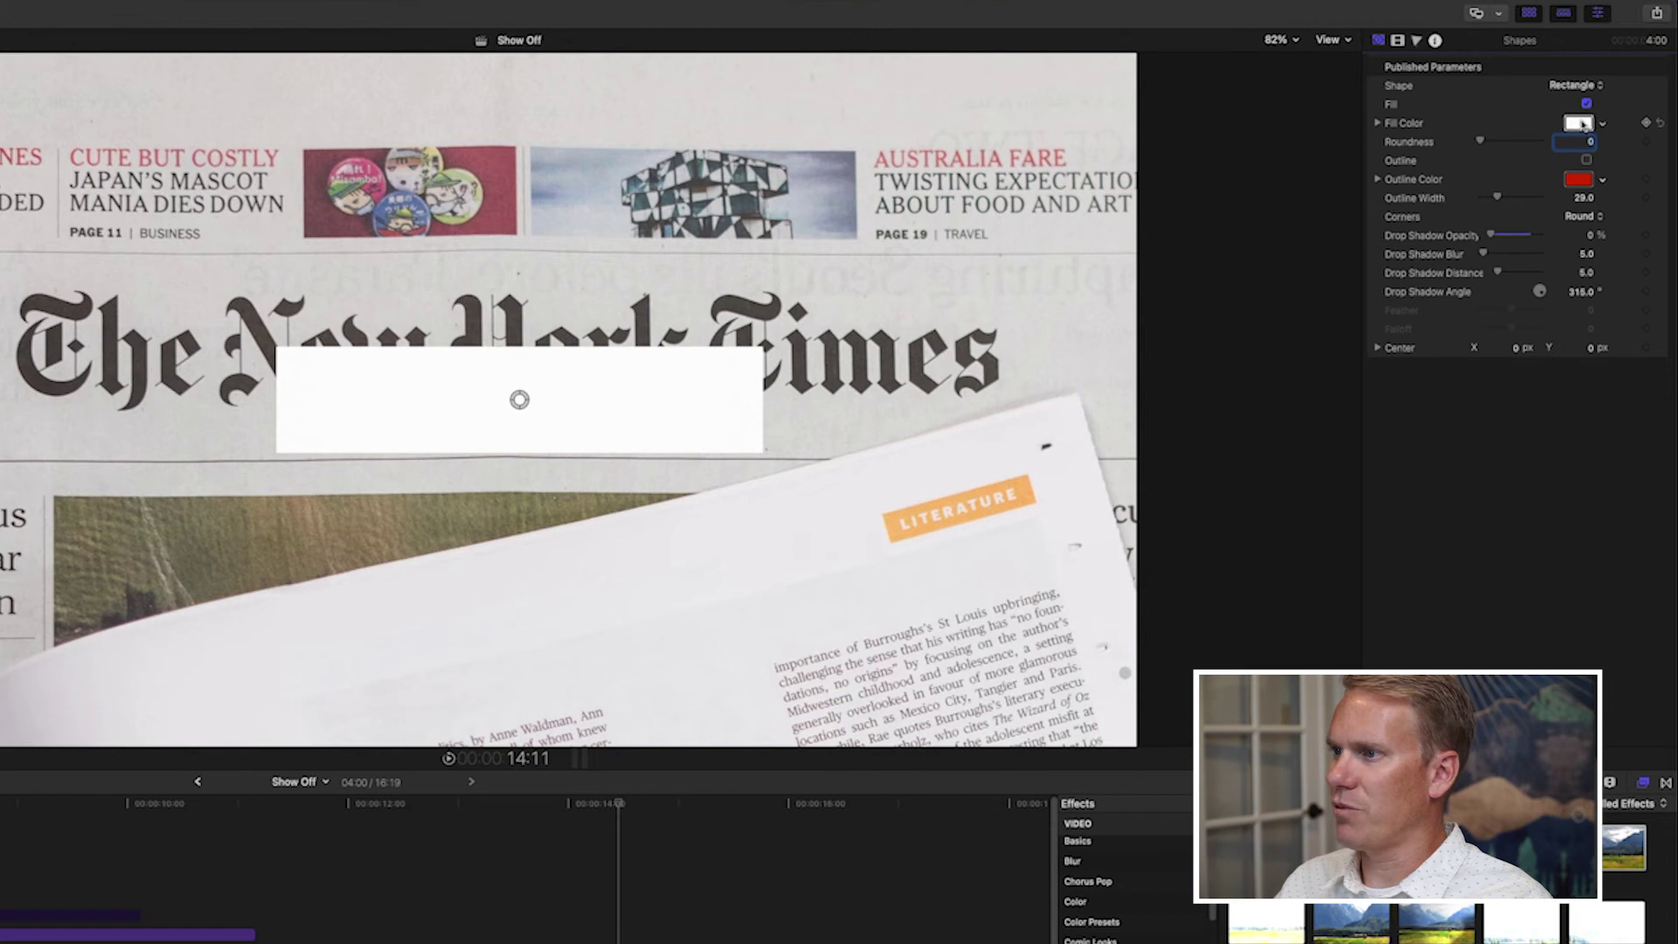
Step: Fill the newspaper rectangle with yellow and set its blend mode to Darken
{"action": "left_click", "coordinate": [1580, 124]}
{"action": "left_click_drag", "start_coordinate": [1107, 447], "coordinate": [1298, 292]}
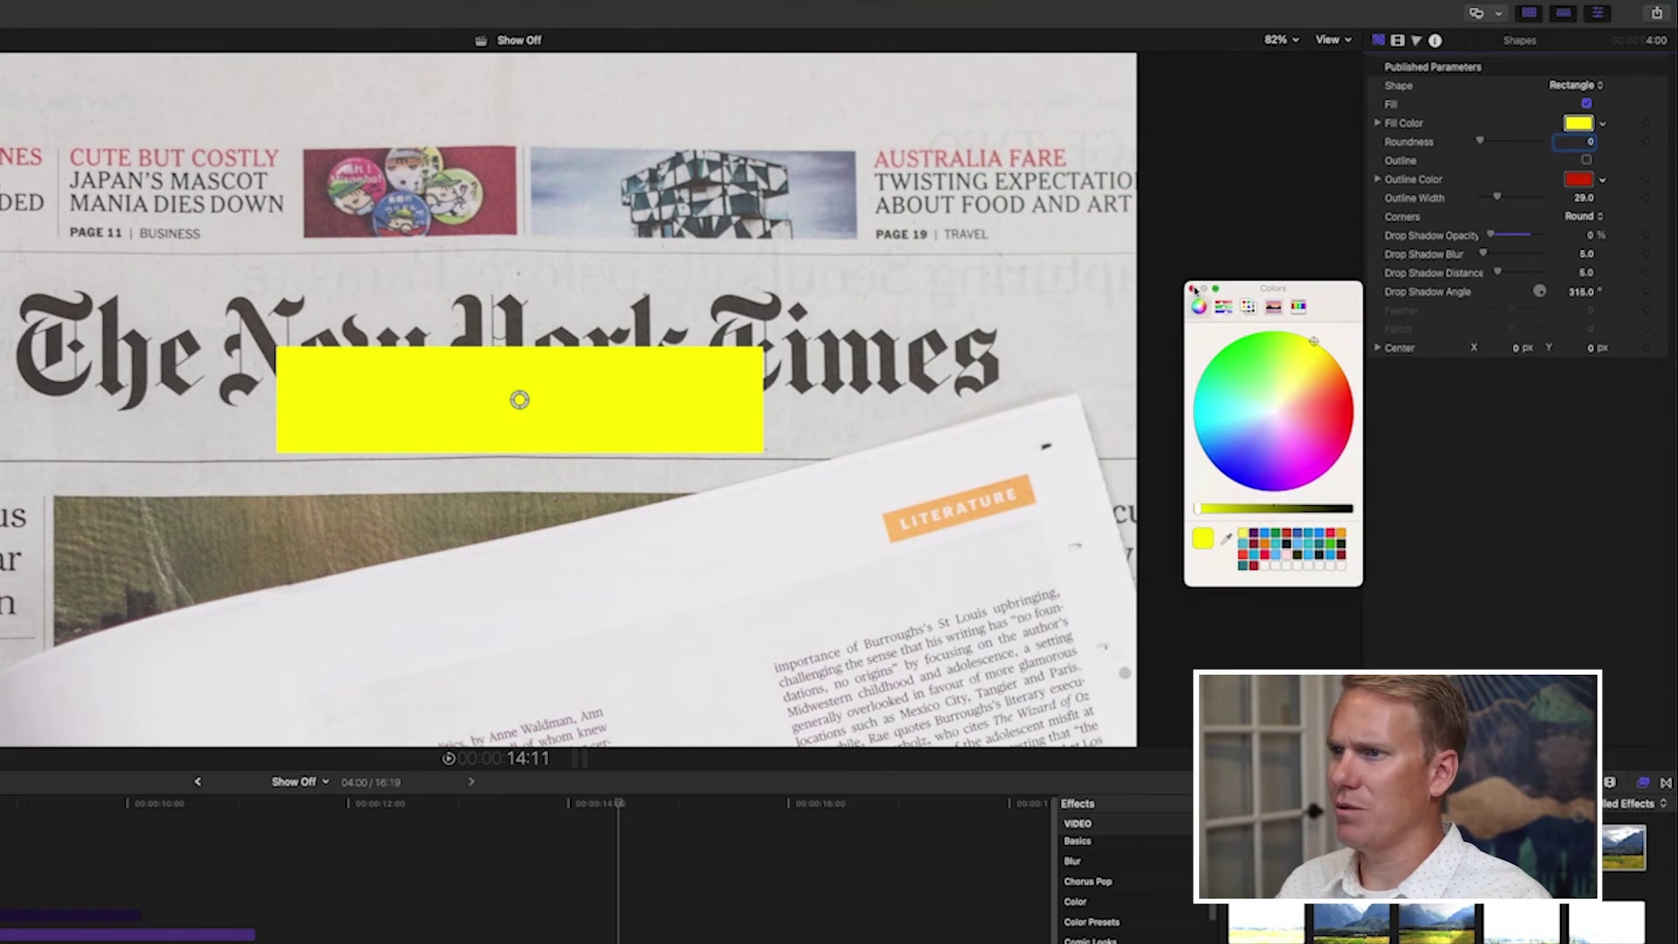
{"action": "left_click", "coordinate": [1194, 289]}
{"action": "key", "text": "ctrl+Tab"}
{"action": "left_click", "coordinate": [1578, 85]}
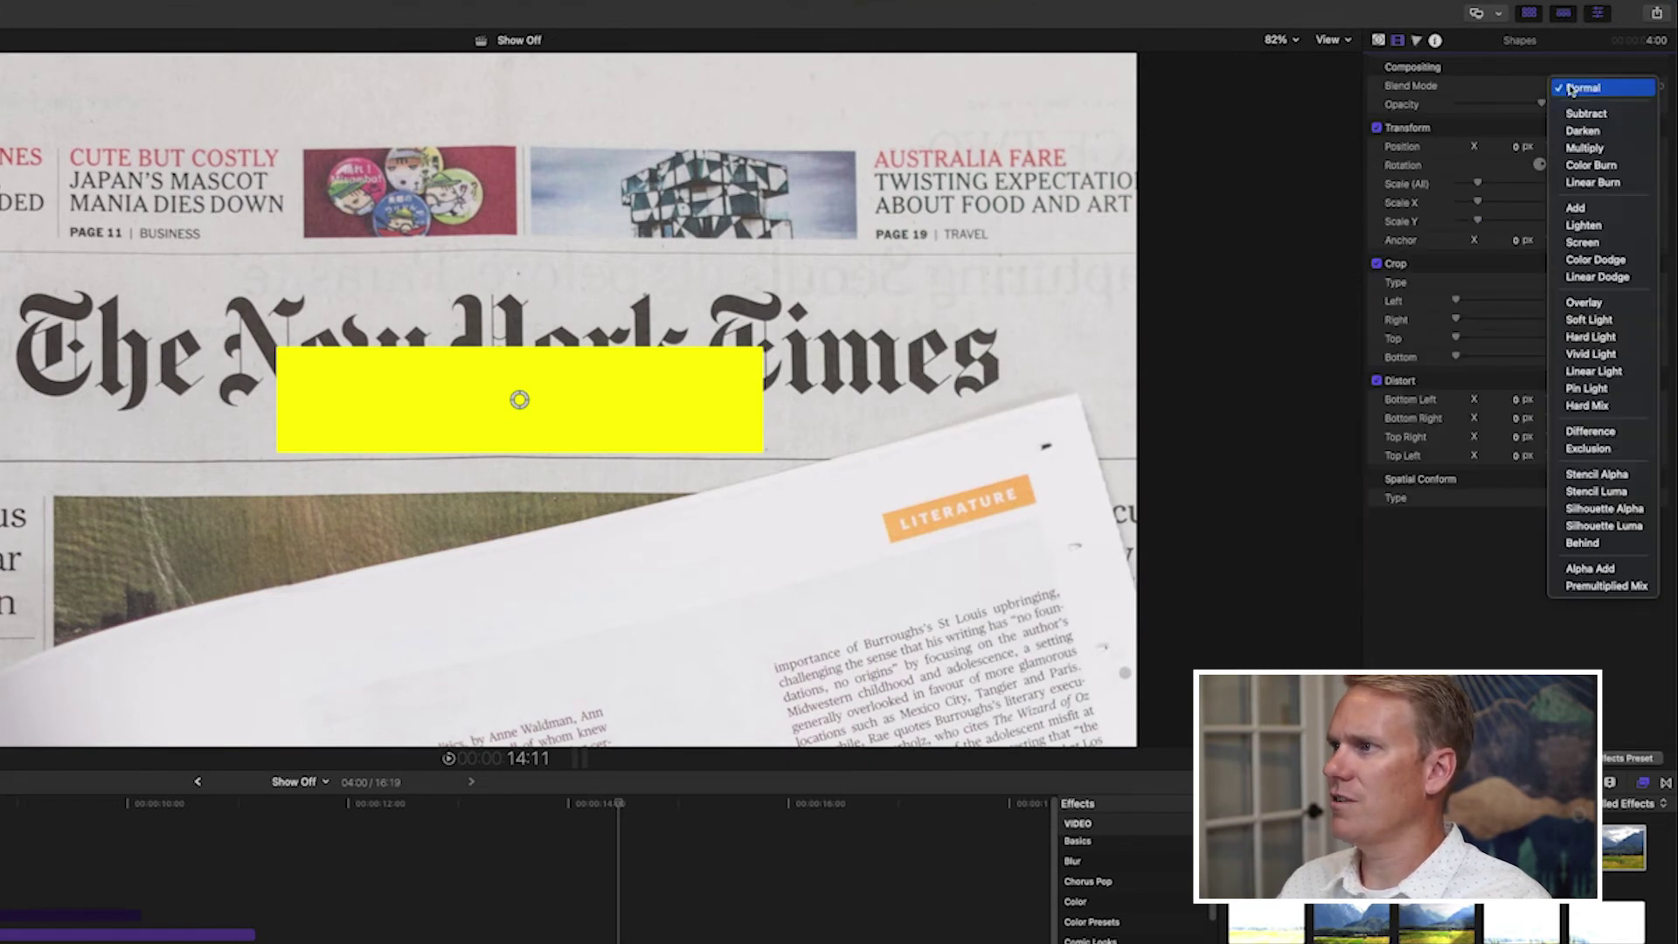
{"action": "left_click", "coordinate": [1580, 130]}
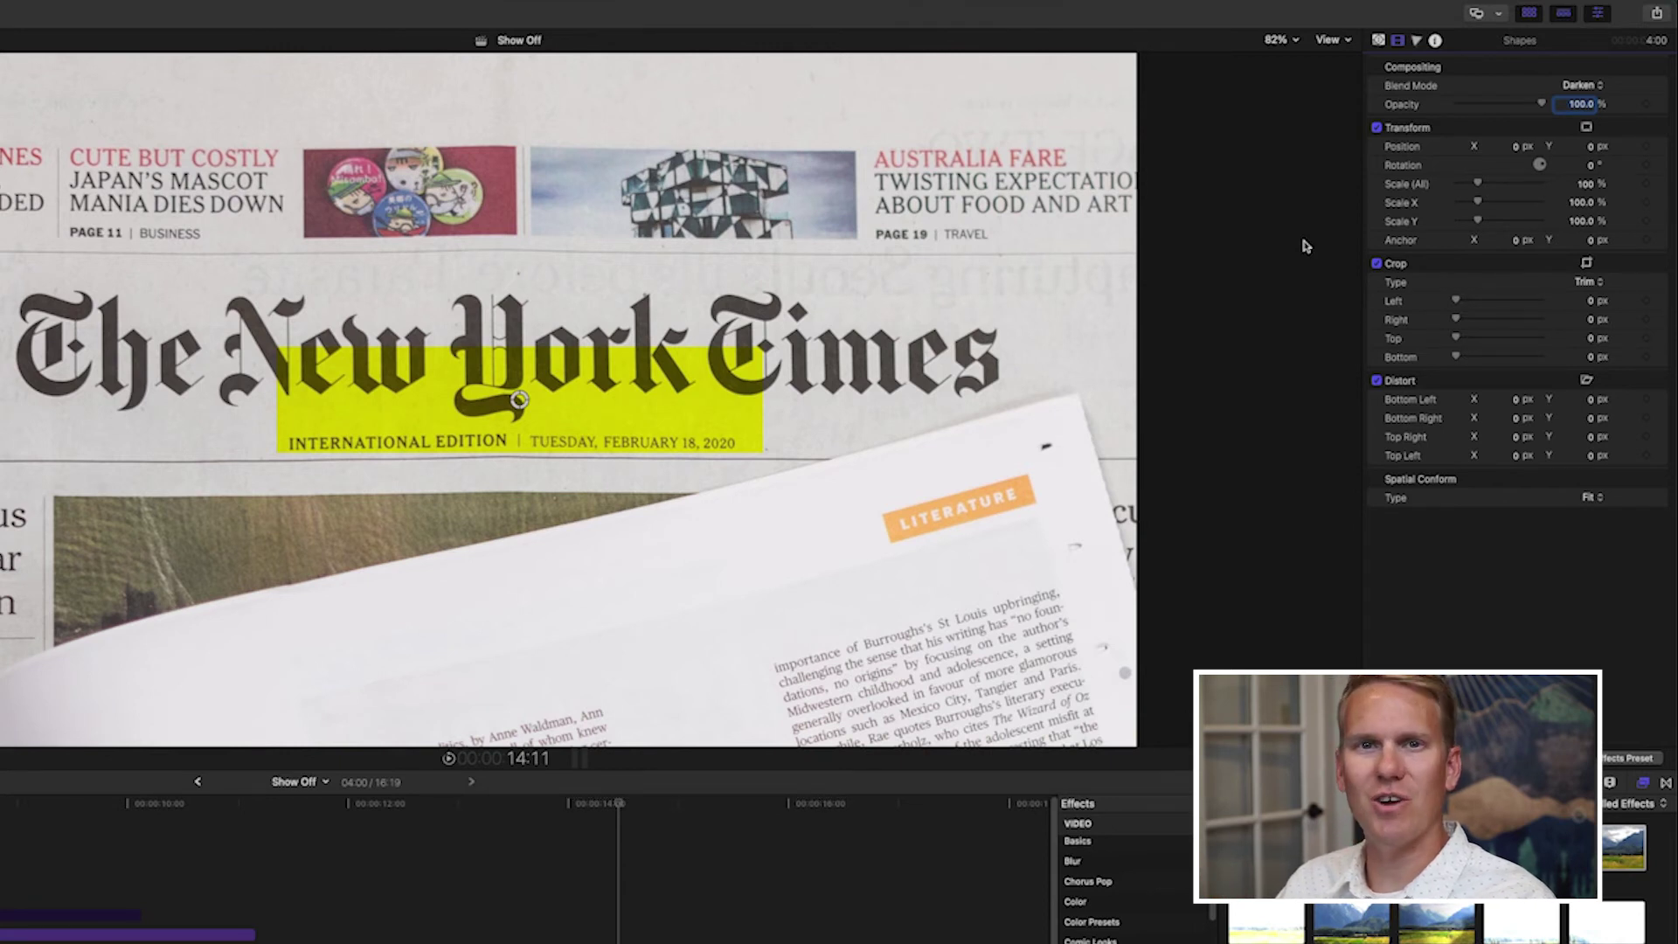
Step: Move the yellow rectangle up over the New York Times masthead and stretch it to a Scale X of 212.09%
{"action": "left_click", "coordinate": [519, 400]}
{"action": "left_click_drag", "start_coordinate": [520, 364], "coordinate": [519, 352]}
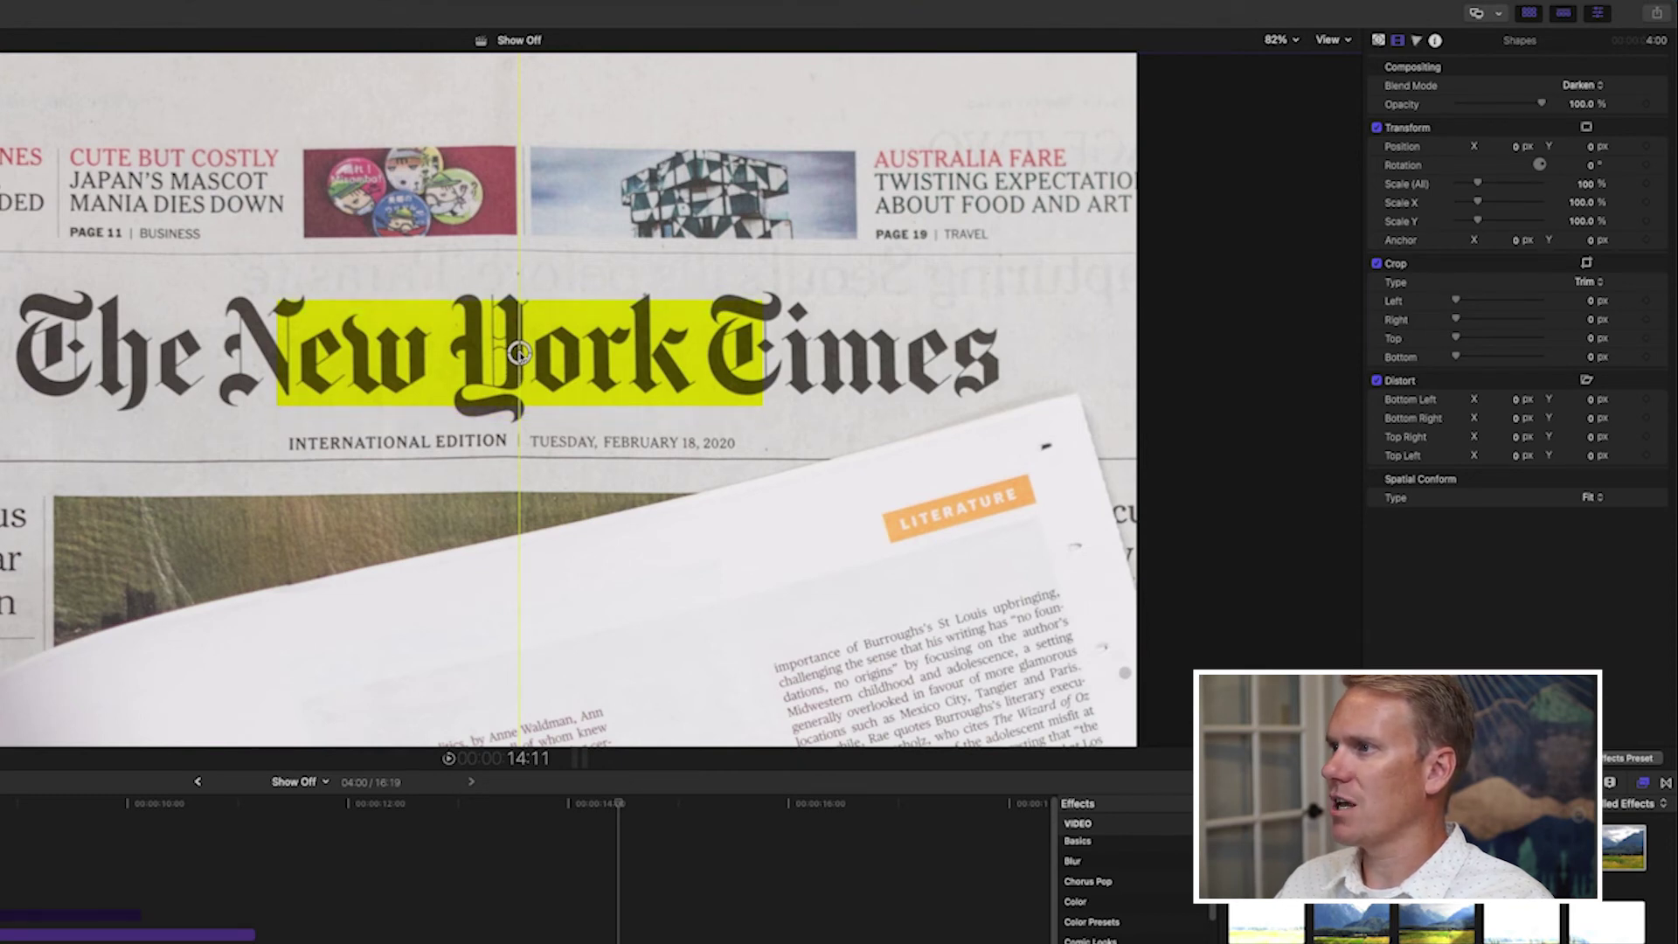
{"action": "left_click_drag", "start_coordinate": [1477, 202], "coordinate": [1503, 206]}
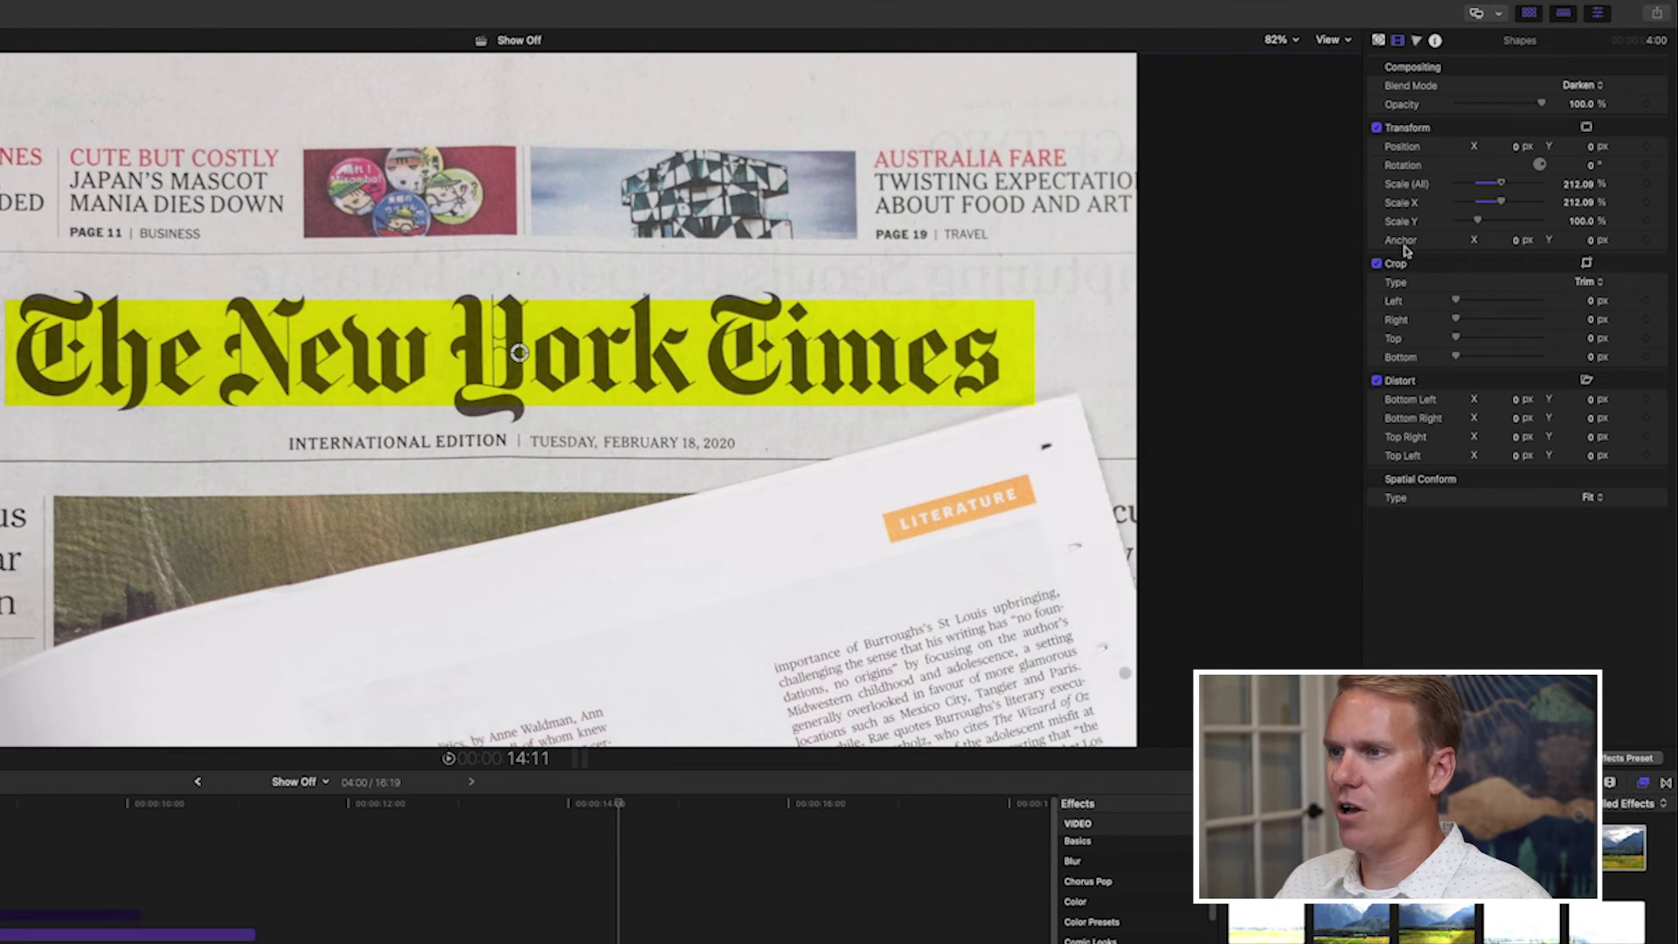
{"action": "mouse_move", "coordinate": [1478, 223]}
{"action": "left_mouse_down"}
{"action": "mouse_move", "coordinate": [1502, 222]}
{"action": "mouse_move", "coordinate": [1480, 223]}
{"action": "left_mouse_up"}
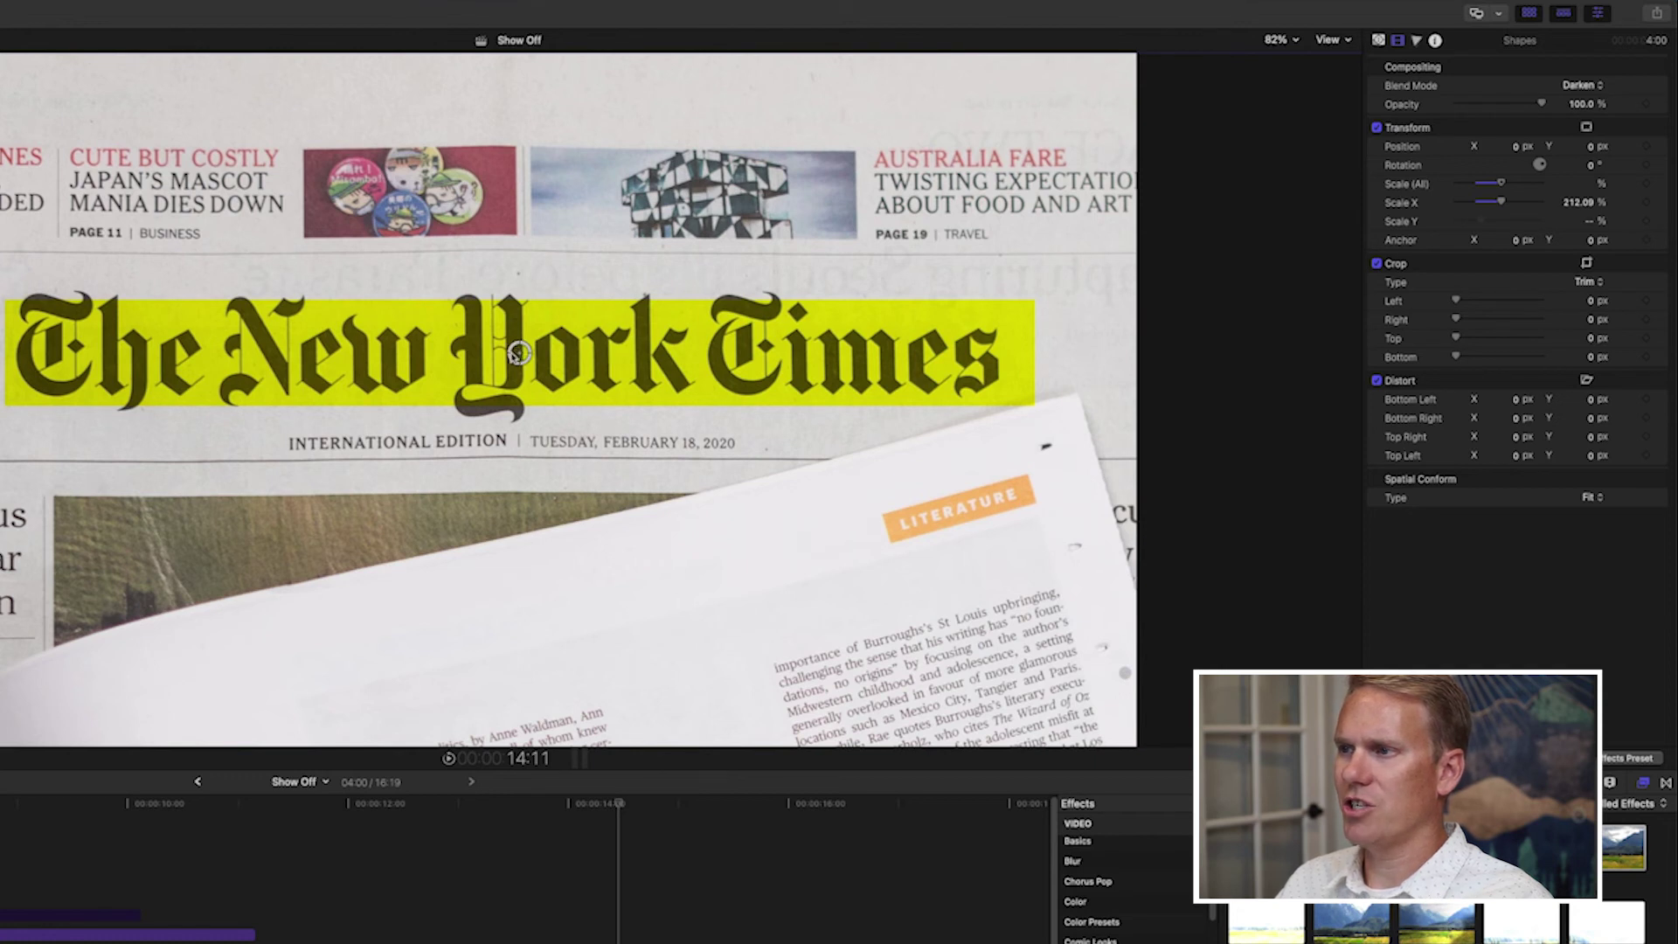
Step: Nudge the yellow rectangle slightly left over the masthead and set its rotation to 1.0°
{"action": "left_click_drag", "start_coordinate": [516, 352], "coordinate": [509, 353]}
{"action": "key", "text": "Return"}
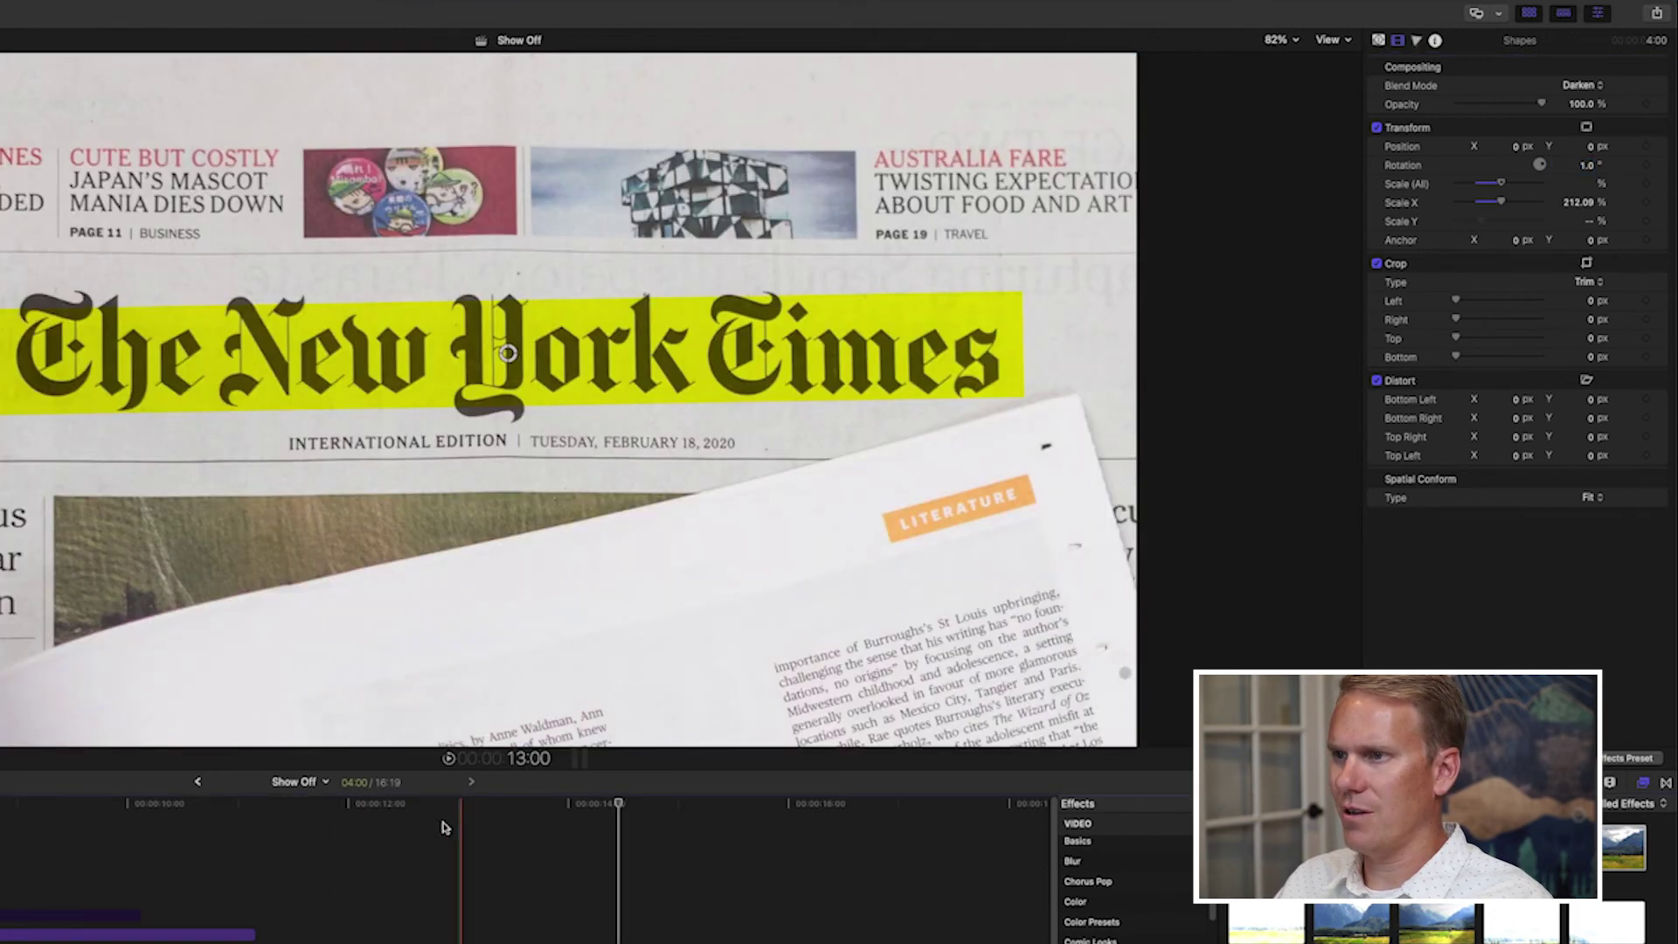
Step: At the newspaper clip's start, 12:19, keyframe the yellow rectangle's Trim crop at Left 550.2 and Right 1353.0, hiding the highlight before the masthead
{"action": "left_click", "coordinate": [435, 806]}
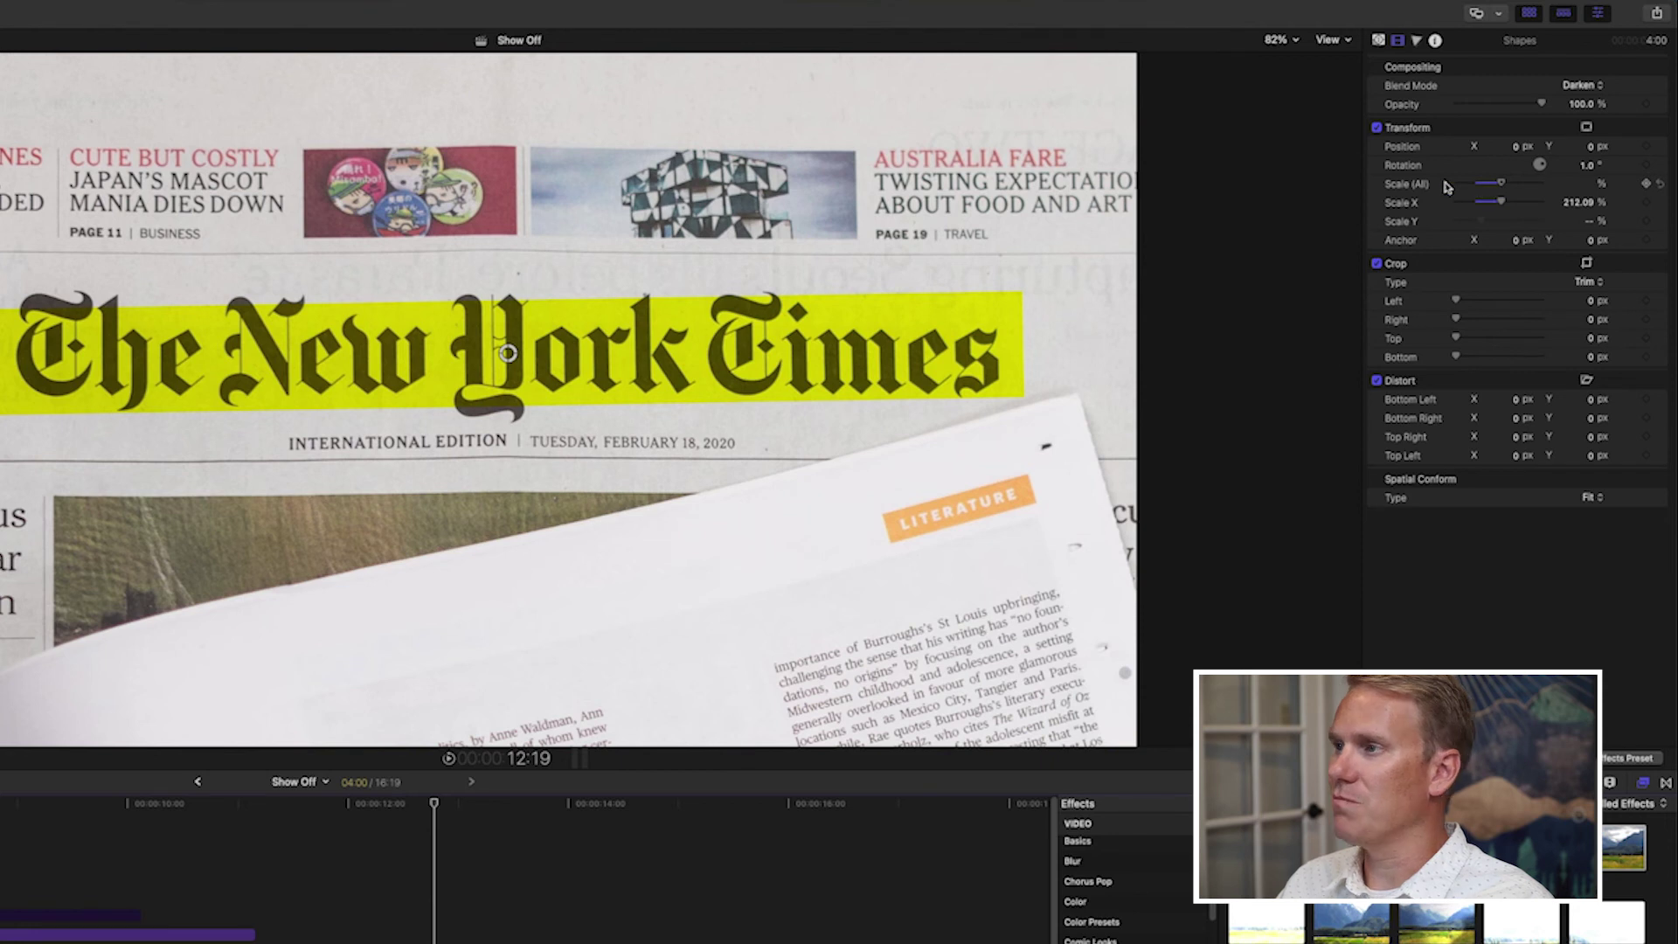
{"action": "left_click", "coordinate": [1293, 44]}
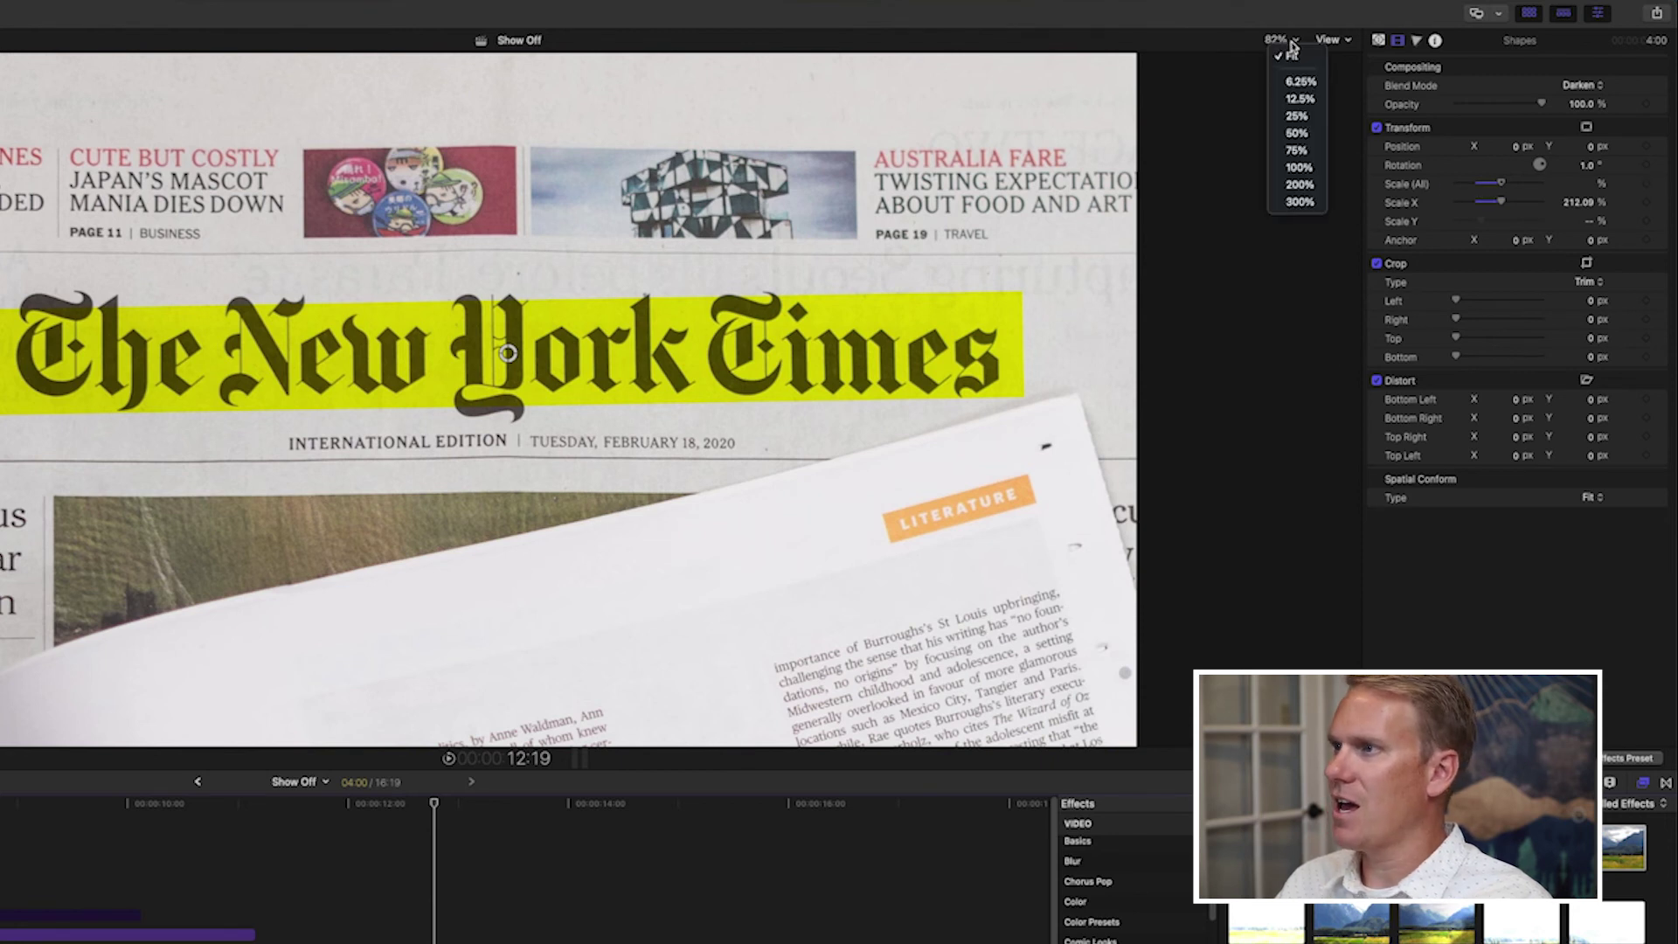
{"action": "left_click", "coordinate": [1296, 135]}
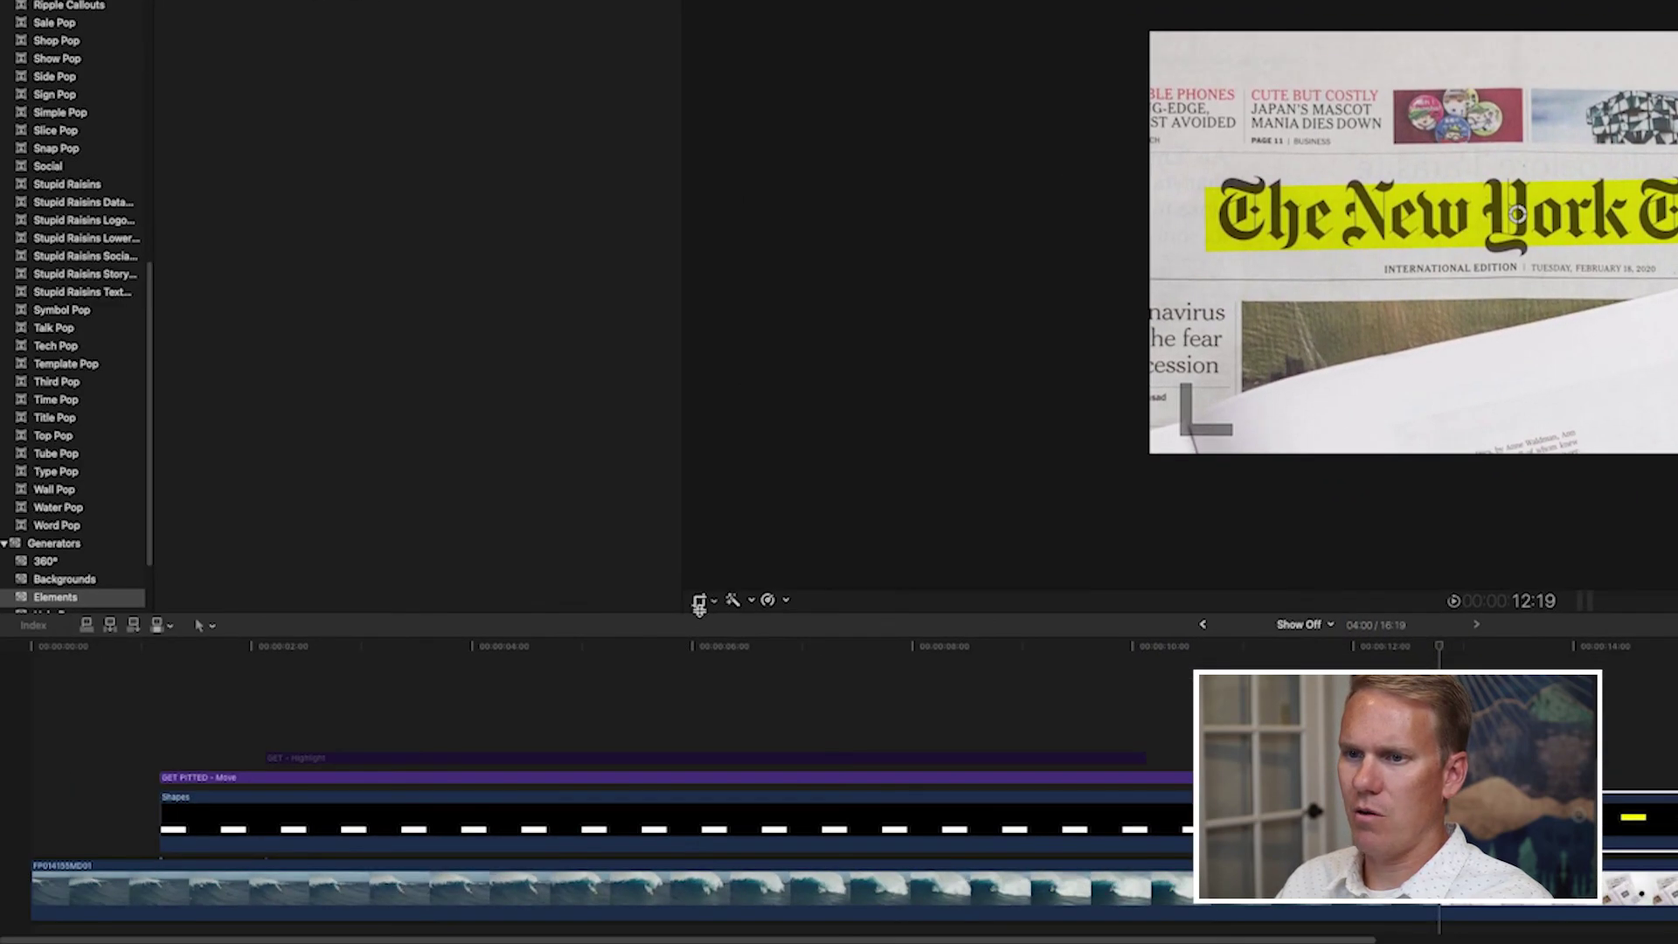
{"action": "left_click", "coordinate": [712, 601]}
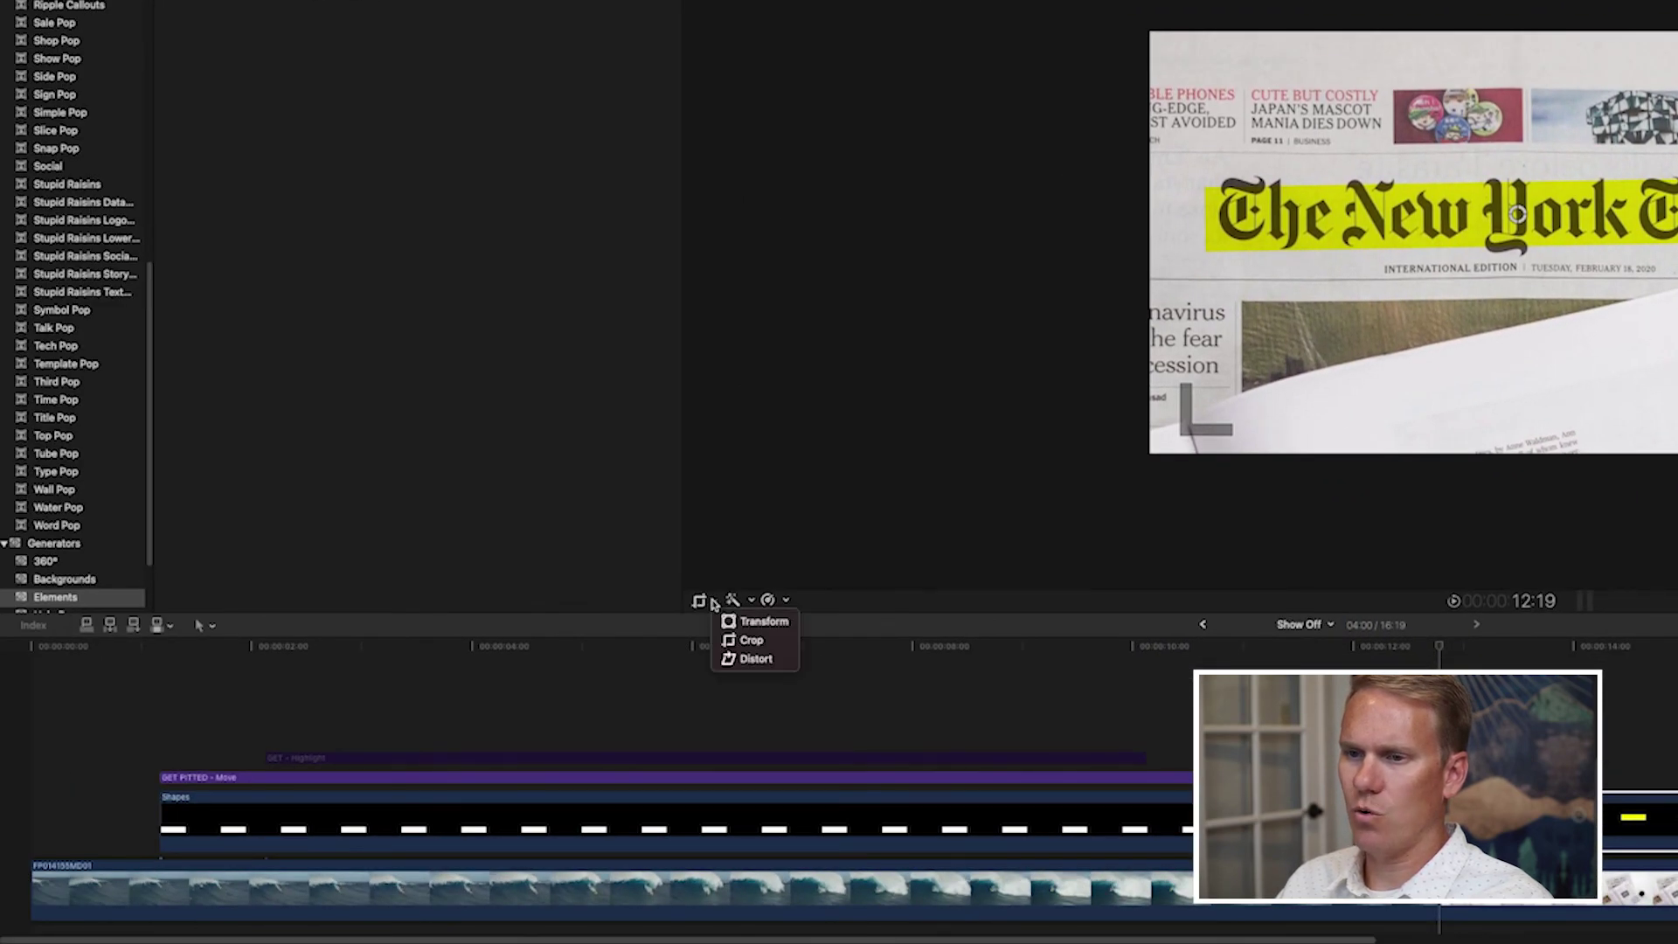
{"action": "left_click", "coordinate": [730, 638]}
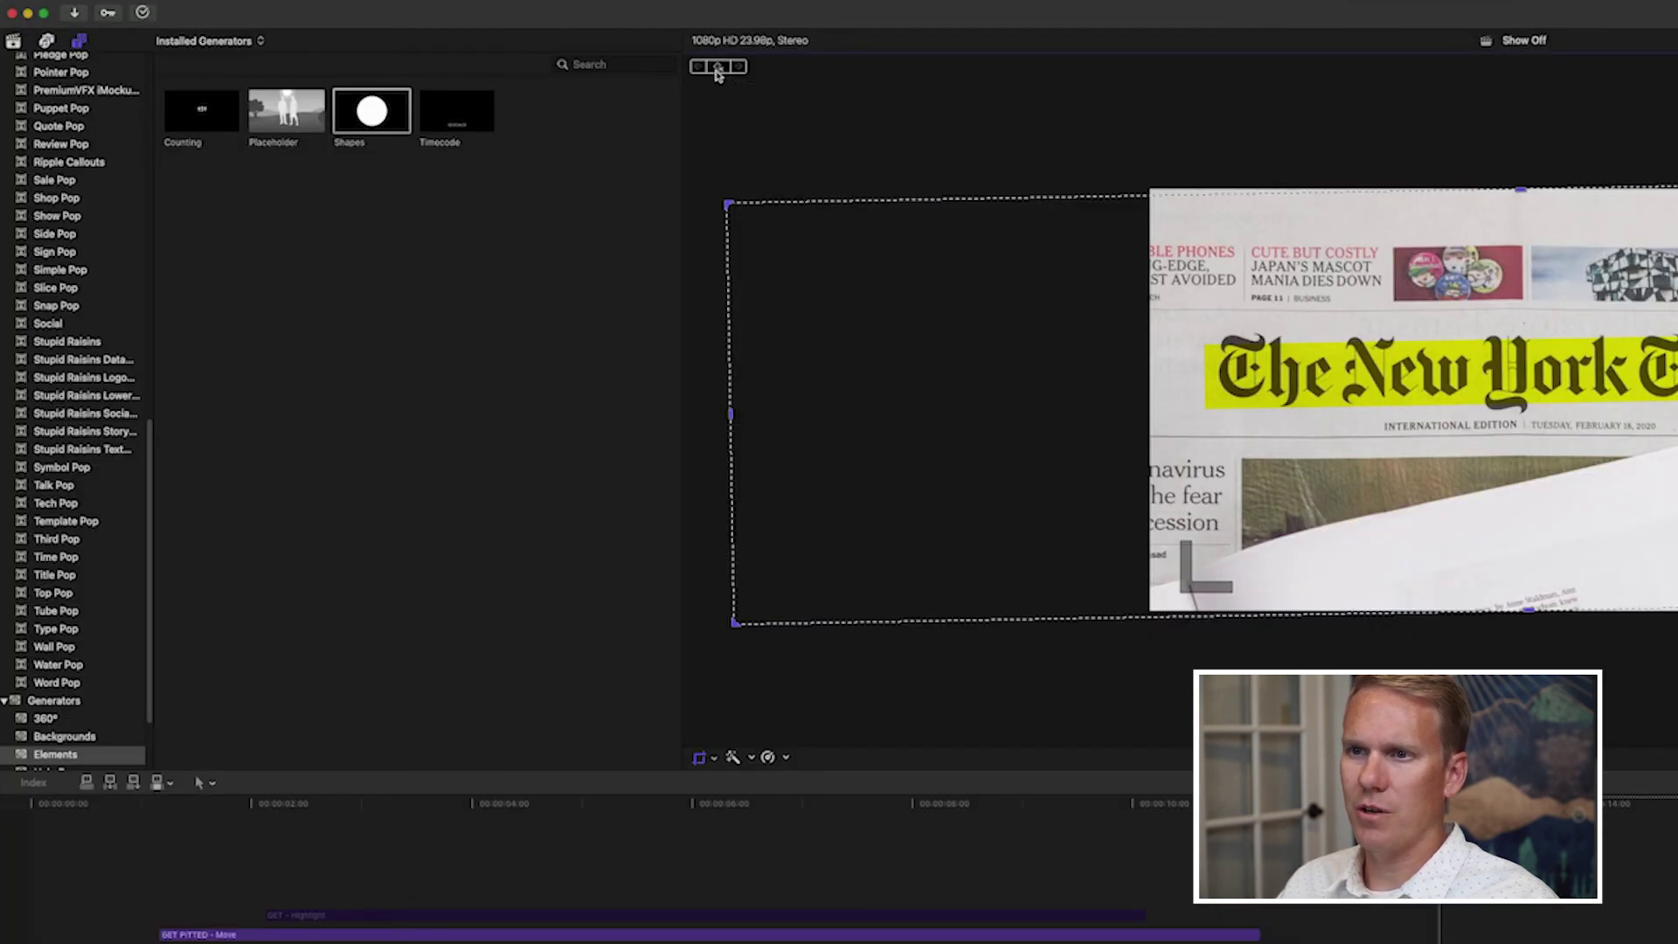
{"action": "left_click_drag", "start_coordinate": [733, 417], "coordinate": [1174, 388]}
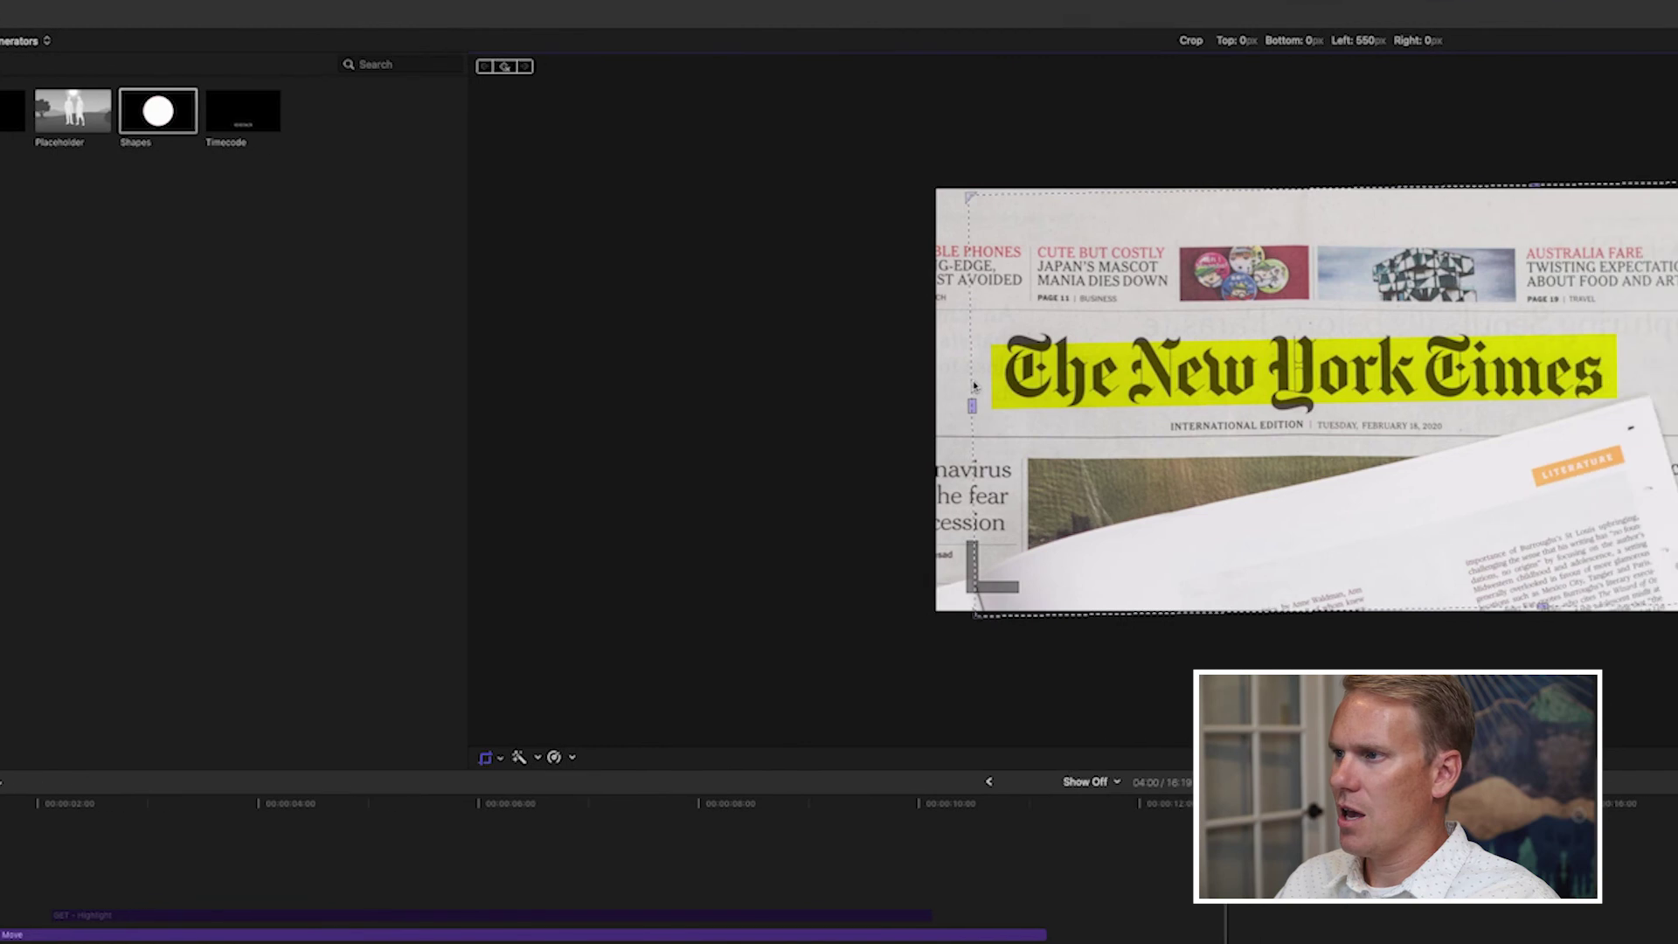
{"action": "left_click_drag", "start_coordinate": [1320, 389], "coordinate": [207, 398]}
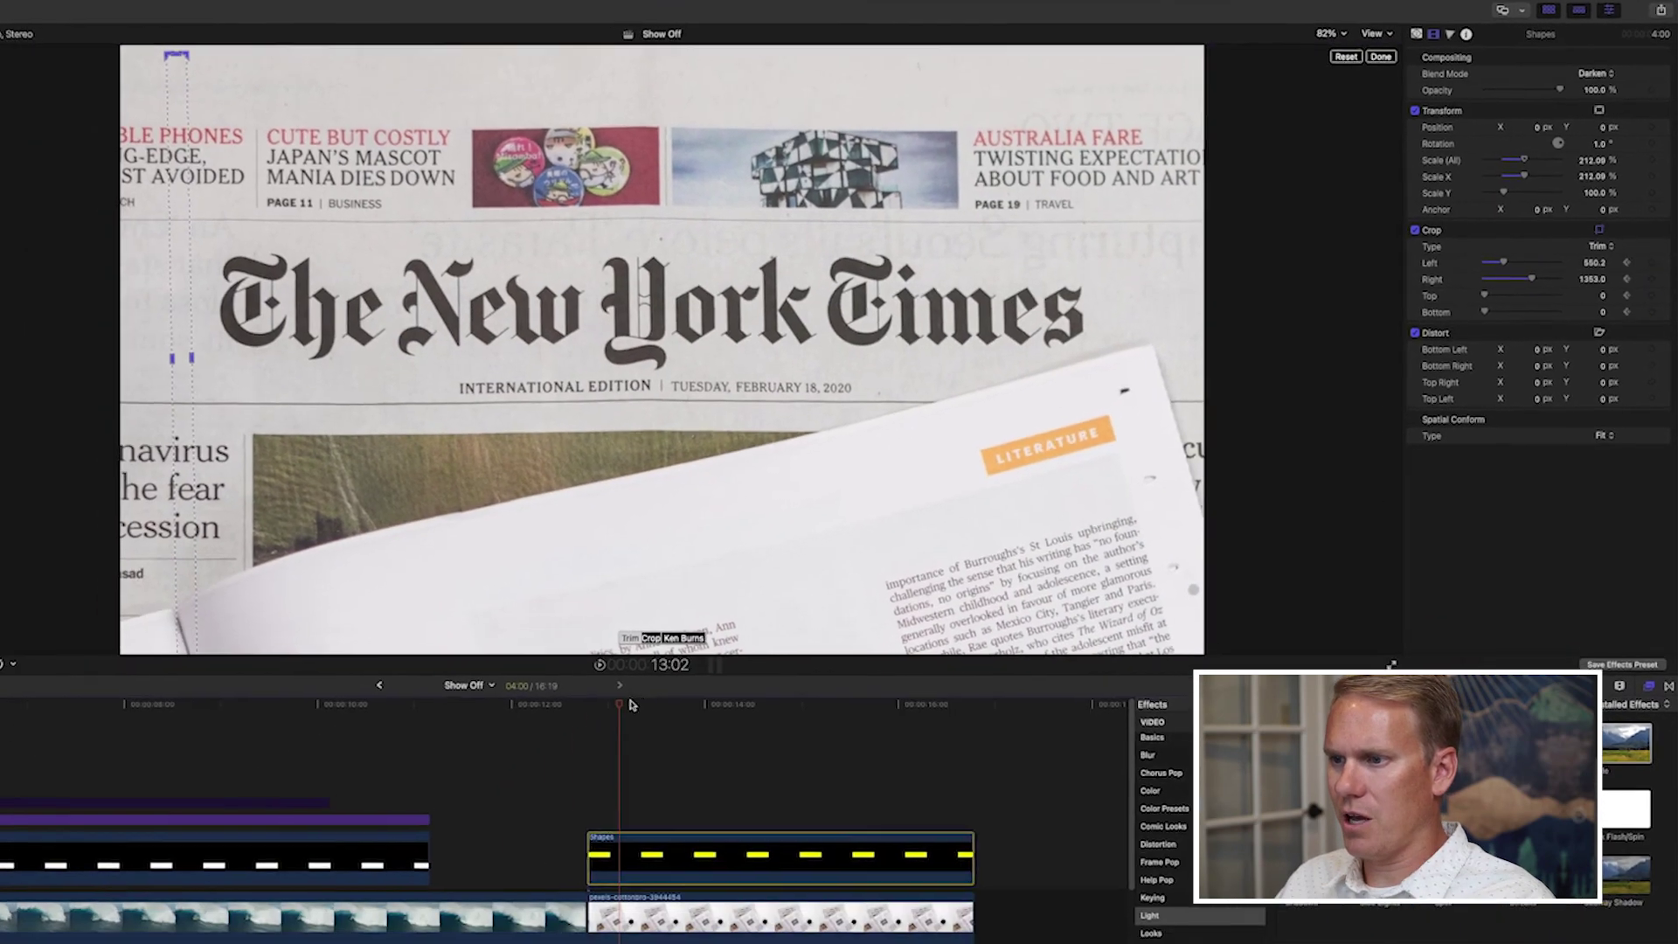
Step: At 13:22, extend the crop's right edge past the end of the masthead and play back the highlight animation
{"action": "left_click_drag", "start_coordinate": [518, 803], "coordinate": [551, 804]}
{"action": "left_click_drag", "start_coordinate": [695, 702], "coordinate": [704, 702]}
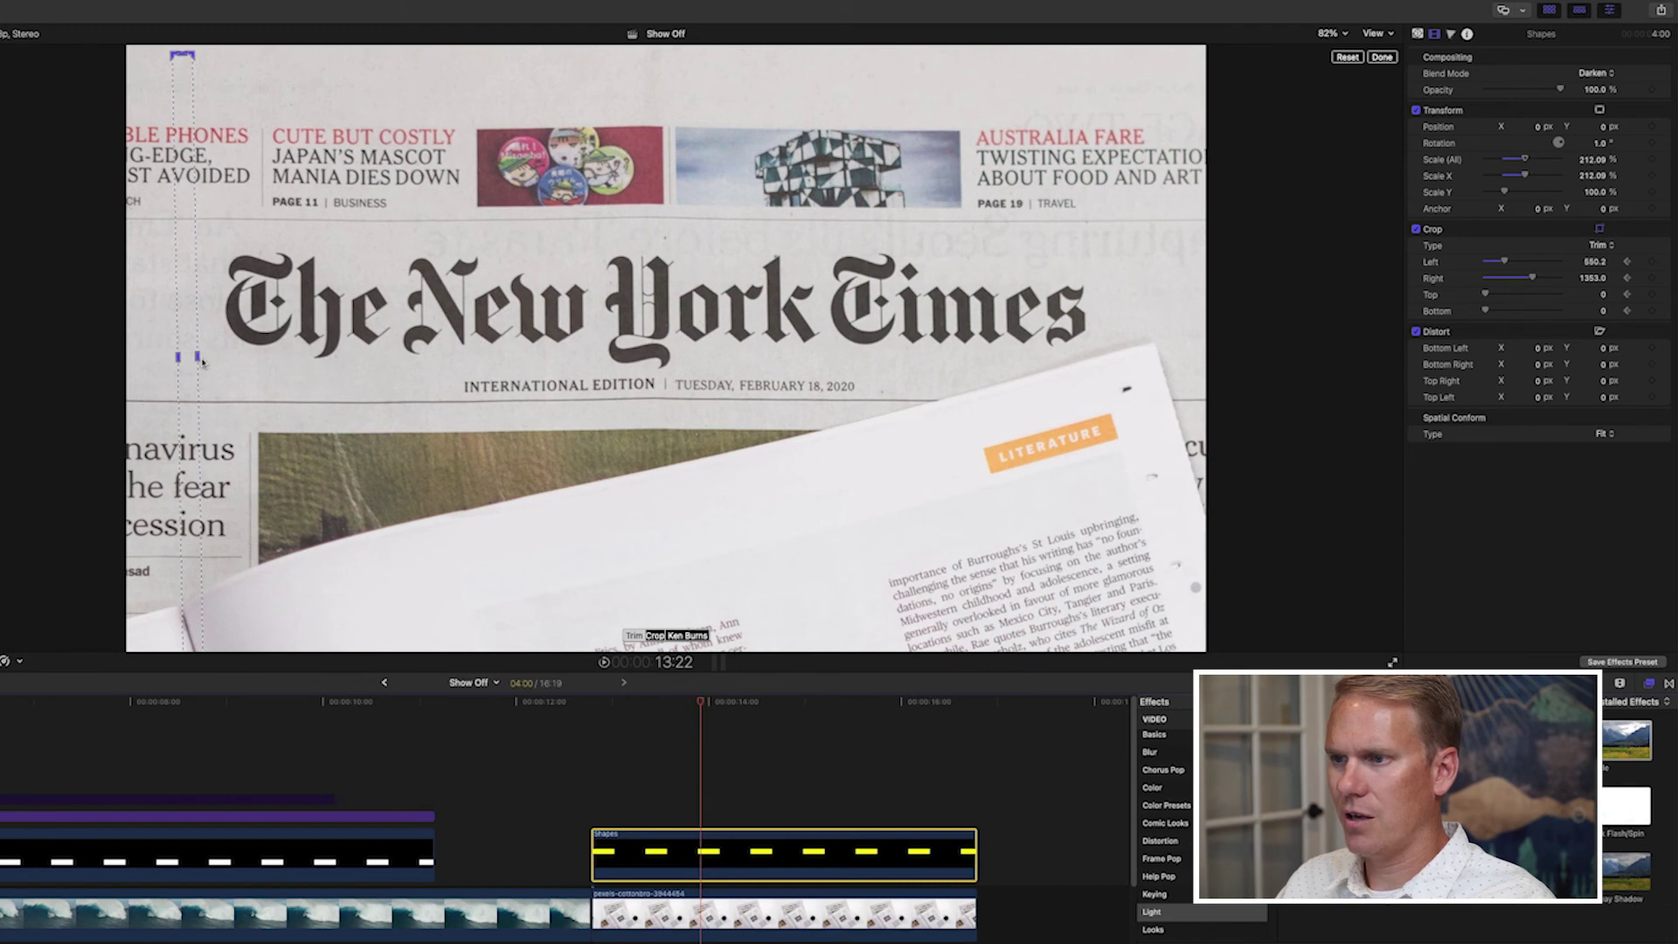
{"action": "left_click_drag", "start_coordinate": [198, 357], "coordinate": [577, 350]}
{"action": "left_click_drag", "start_coordinate": [685, 330], "coordinate": [1124, 301]}
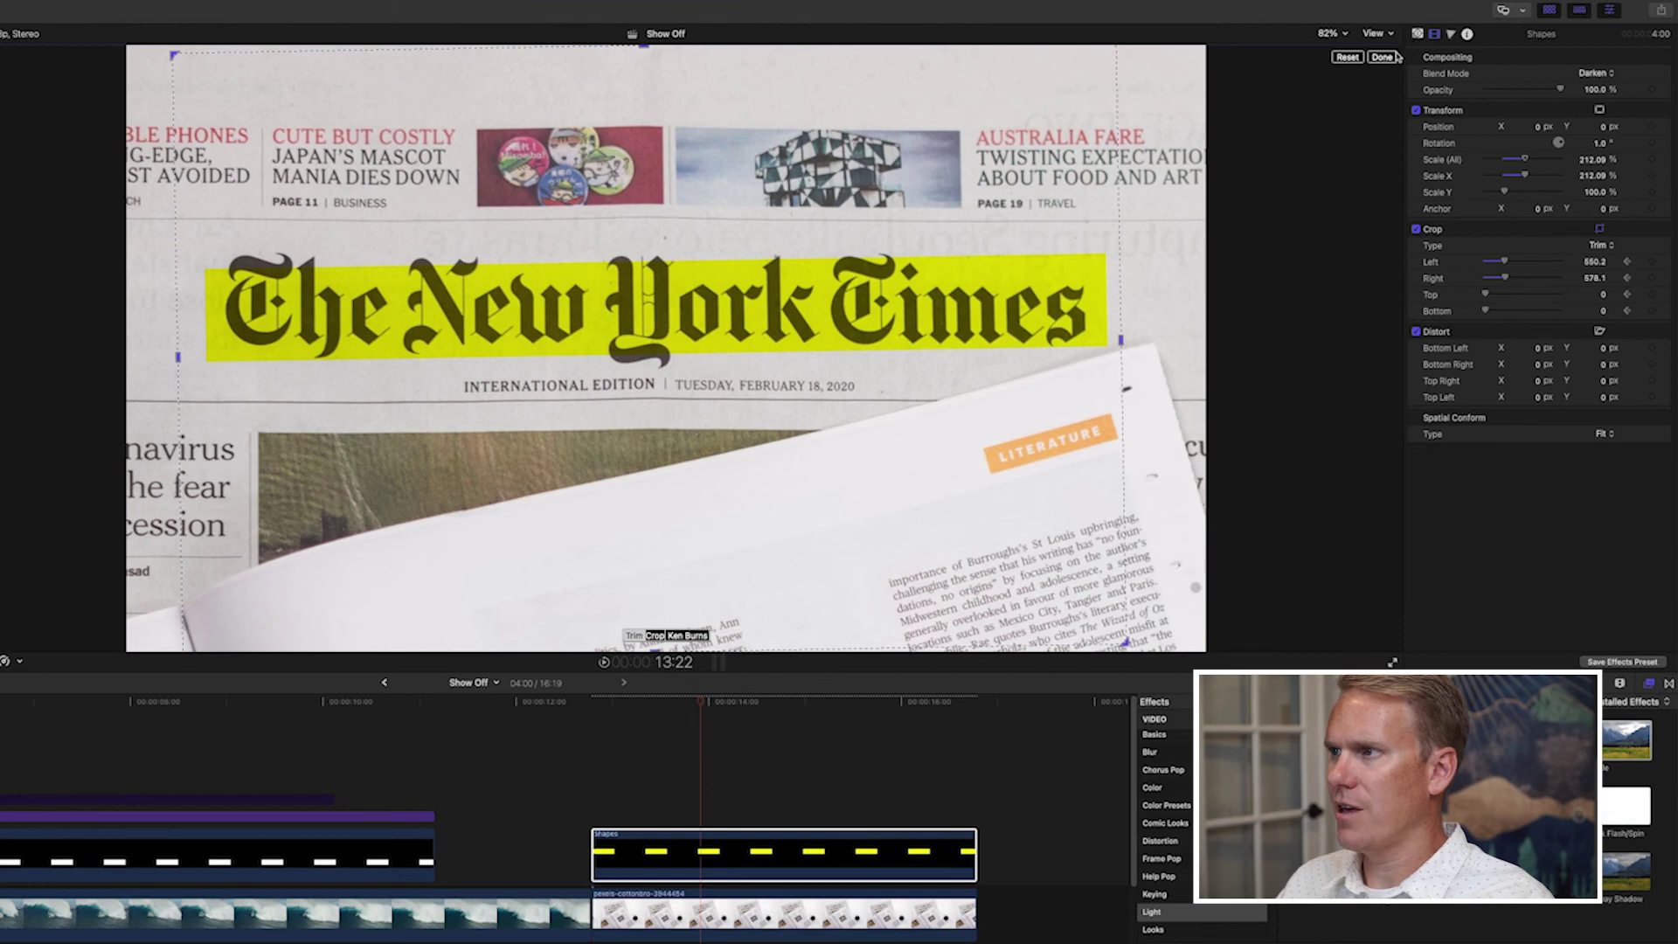
{"action": "left_click", "coordinate": [1385, 58]}
{"action": "left_click", "coordinate": [766, 865]}
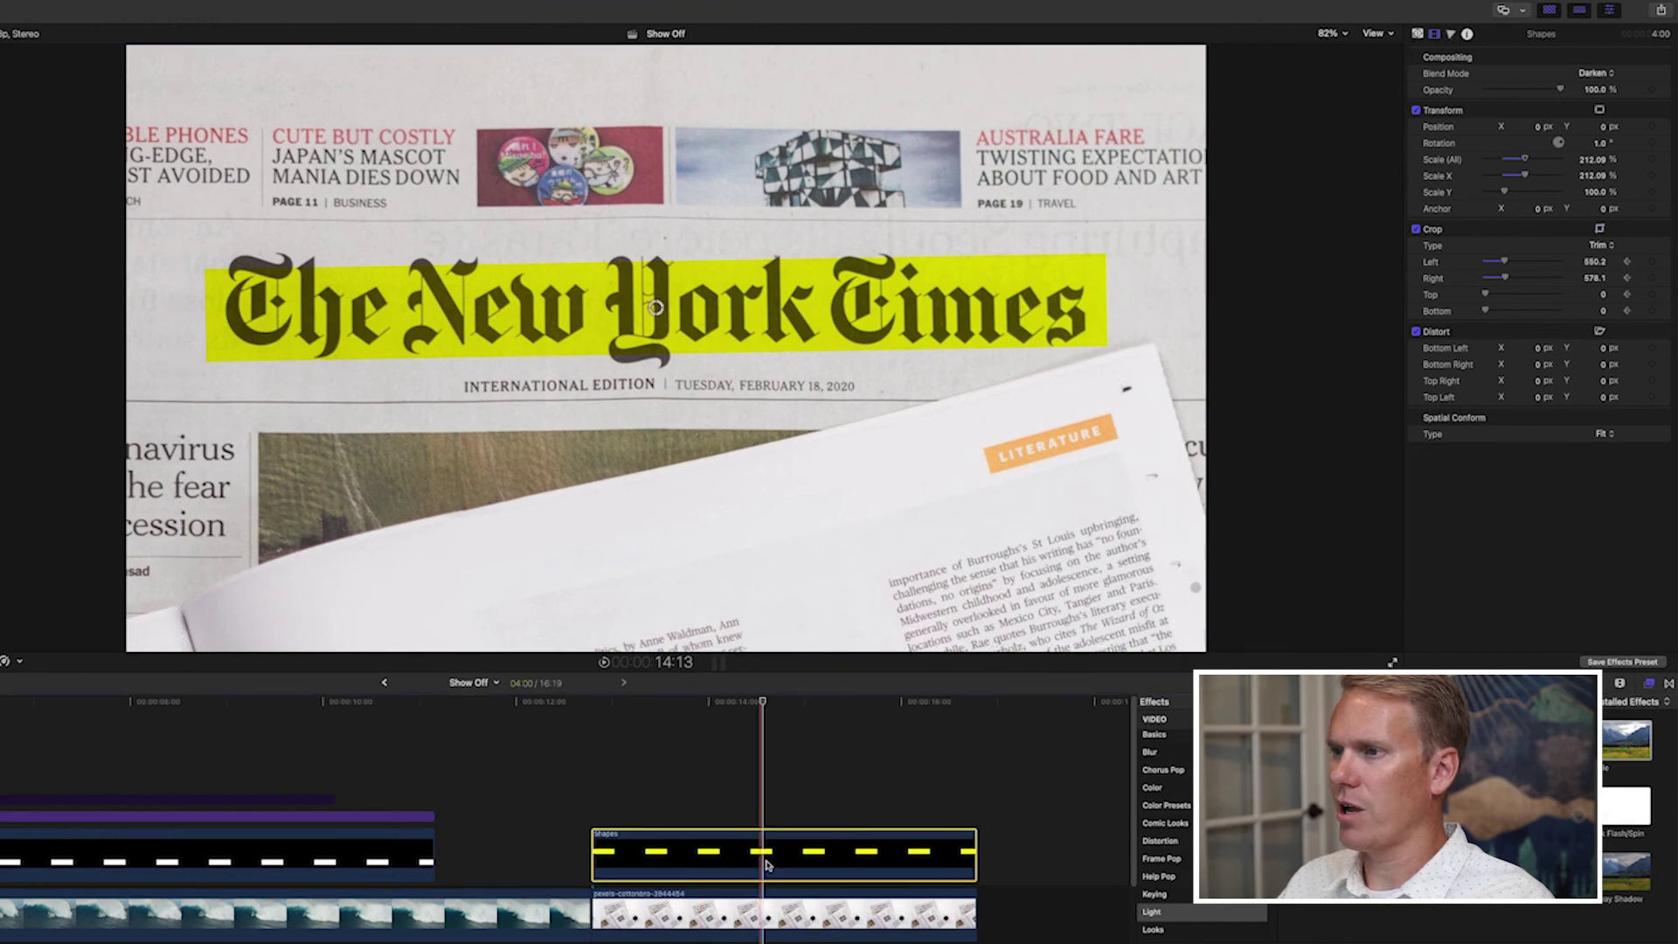
{"action": "key", "text": "space"}
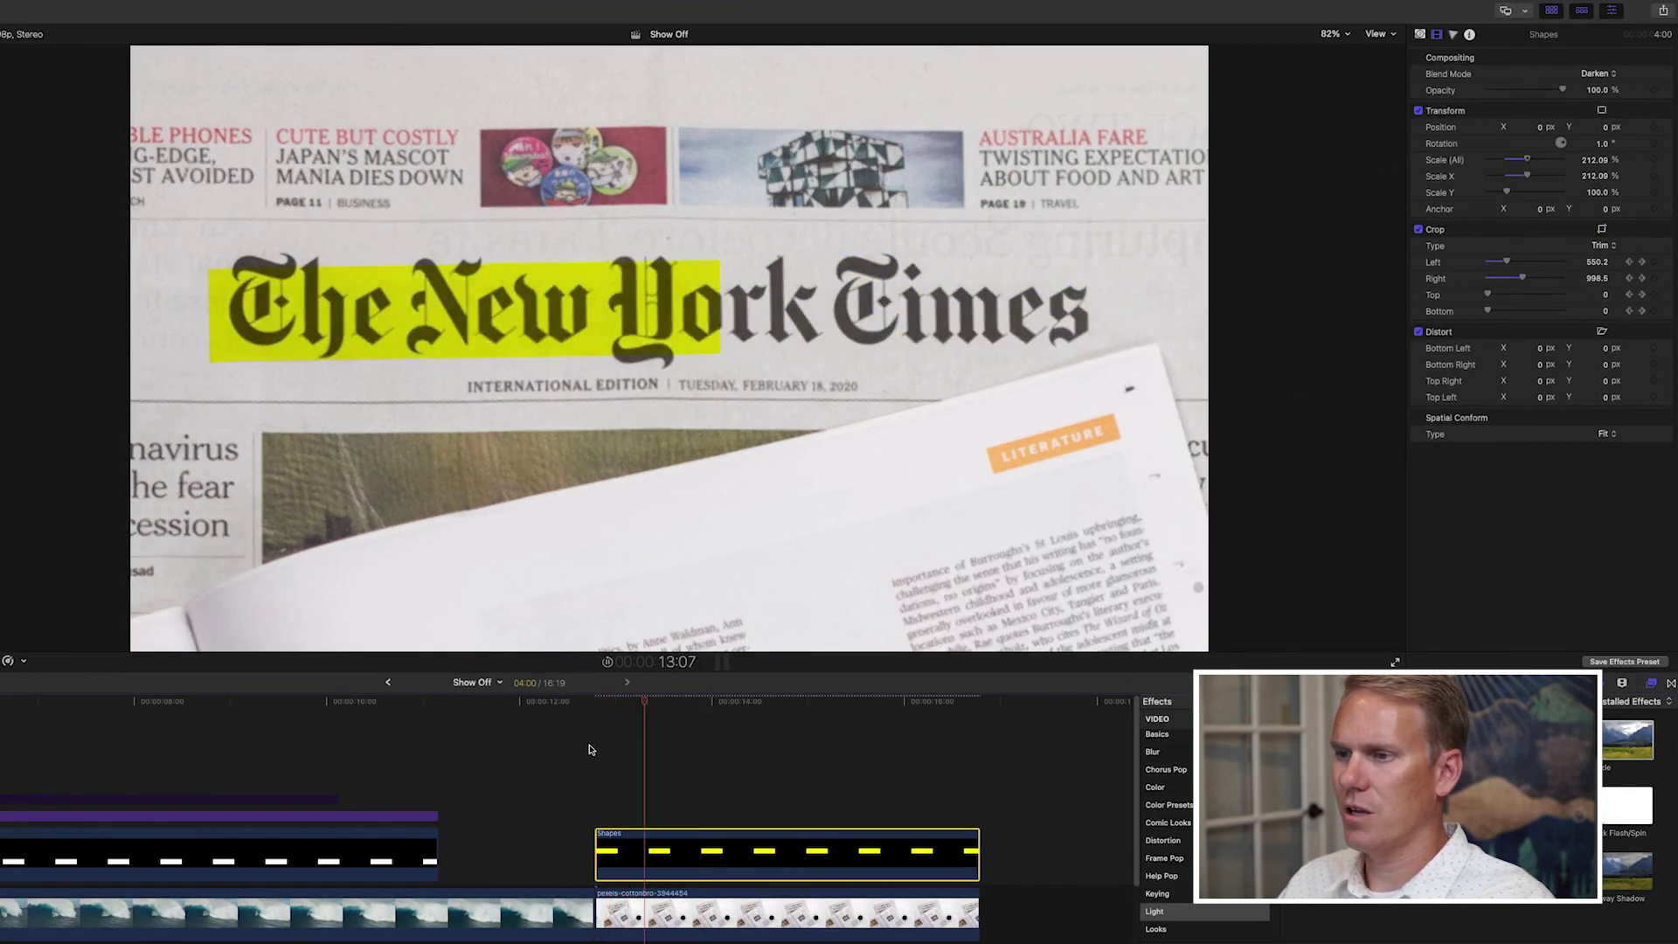
Step: Show the newspaper shape's video animation for Trim: Right and move its end keyframe to about 3:03 into the clip
{"action": "left_click", "coordinate": [769, 865]}
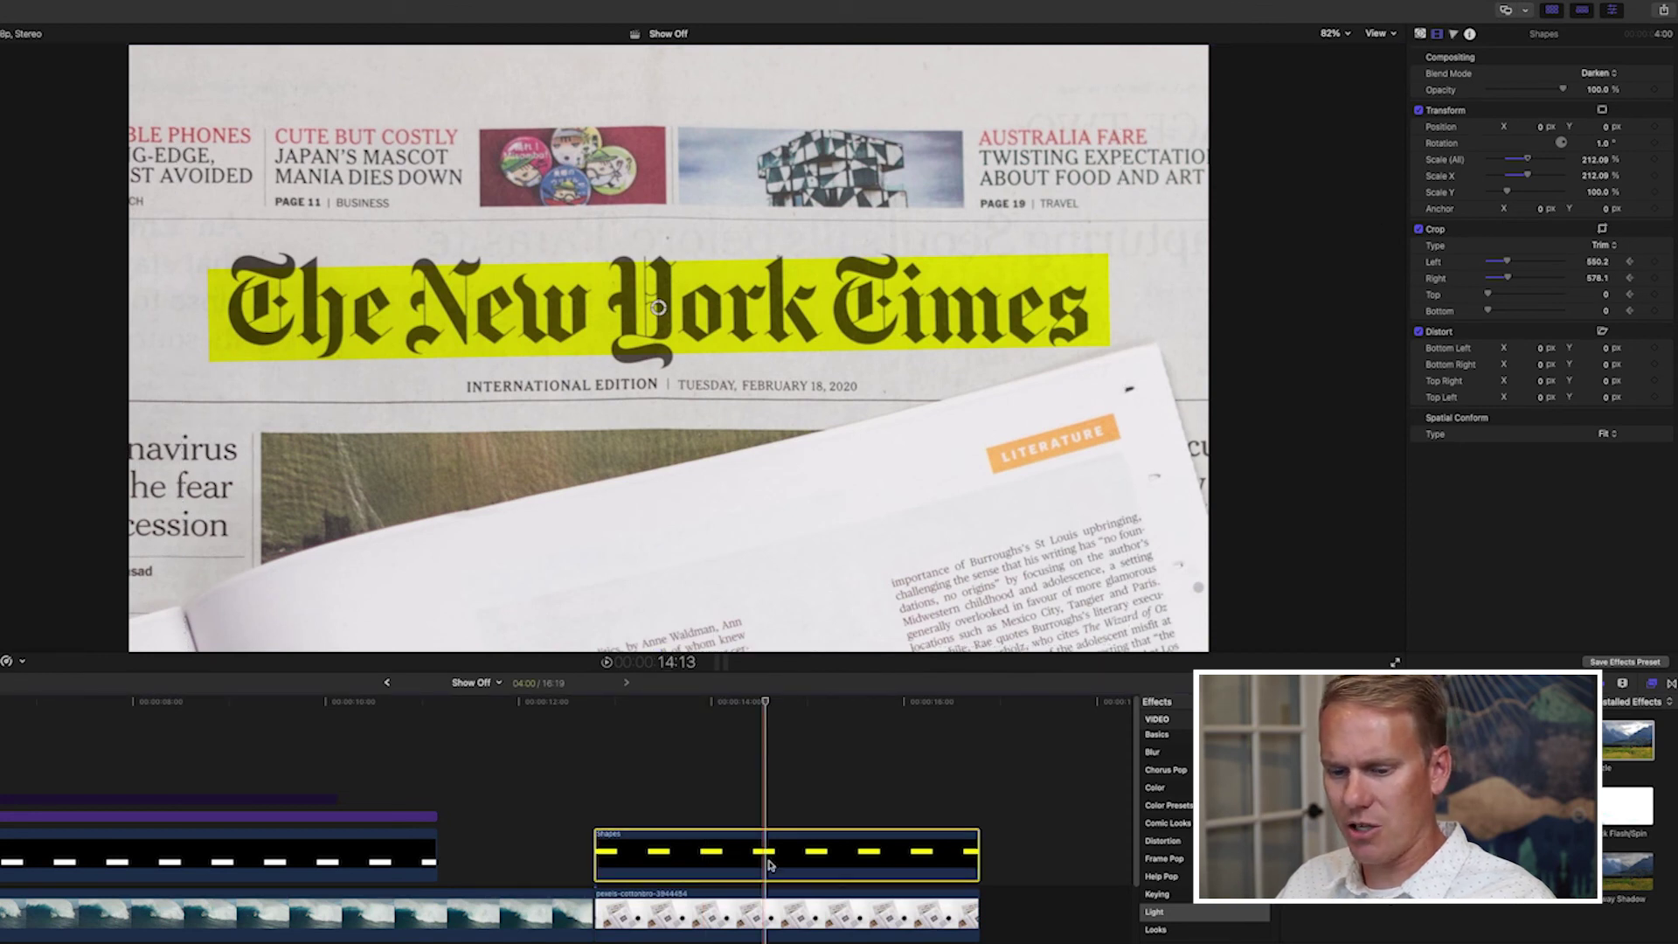
{"action": "key", "text": "ctrl+v"}
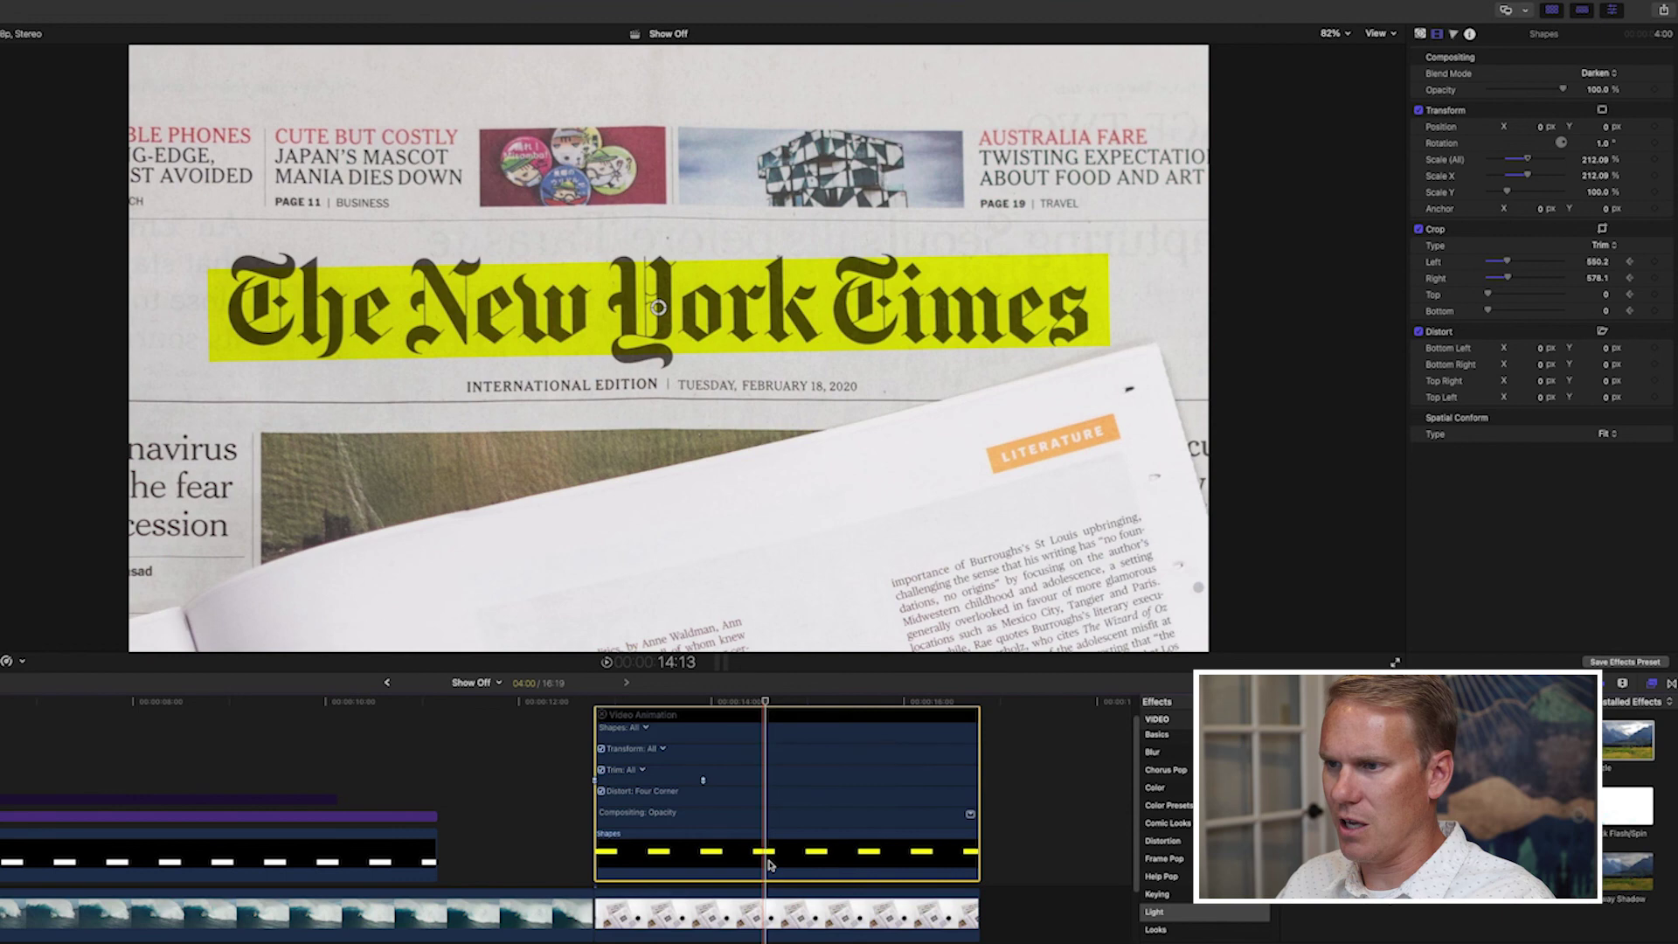
{"action": "left_click", "coordinate": [645, 771]}
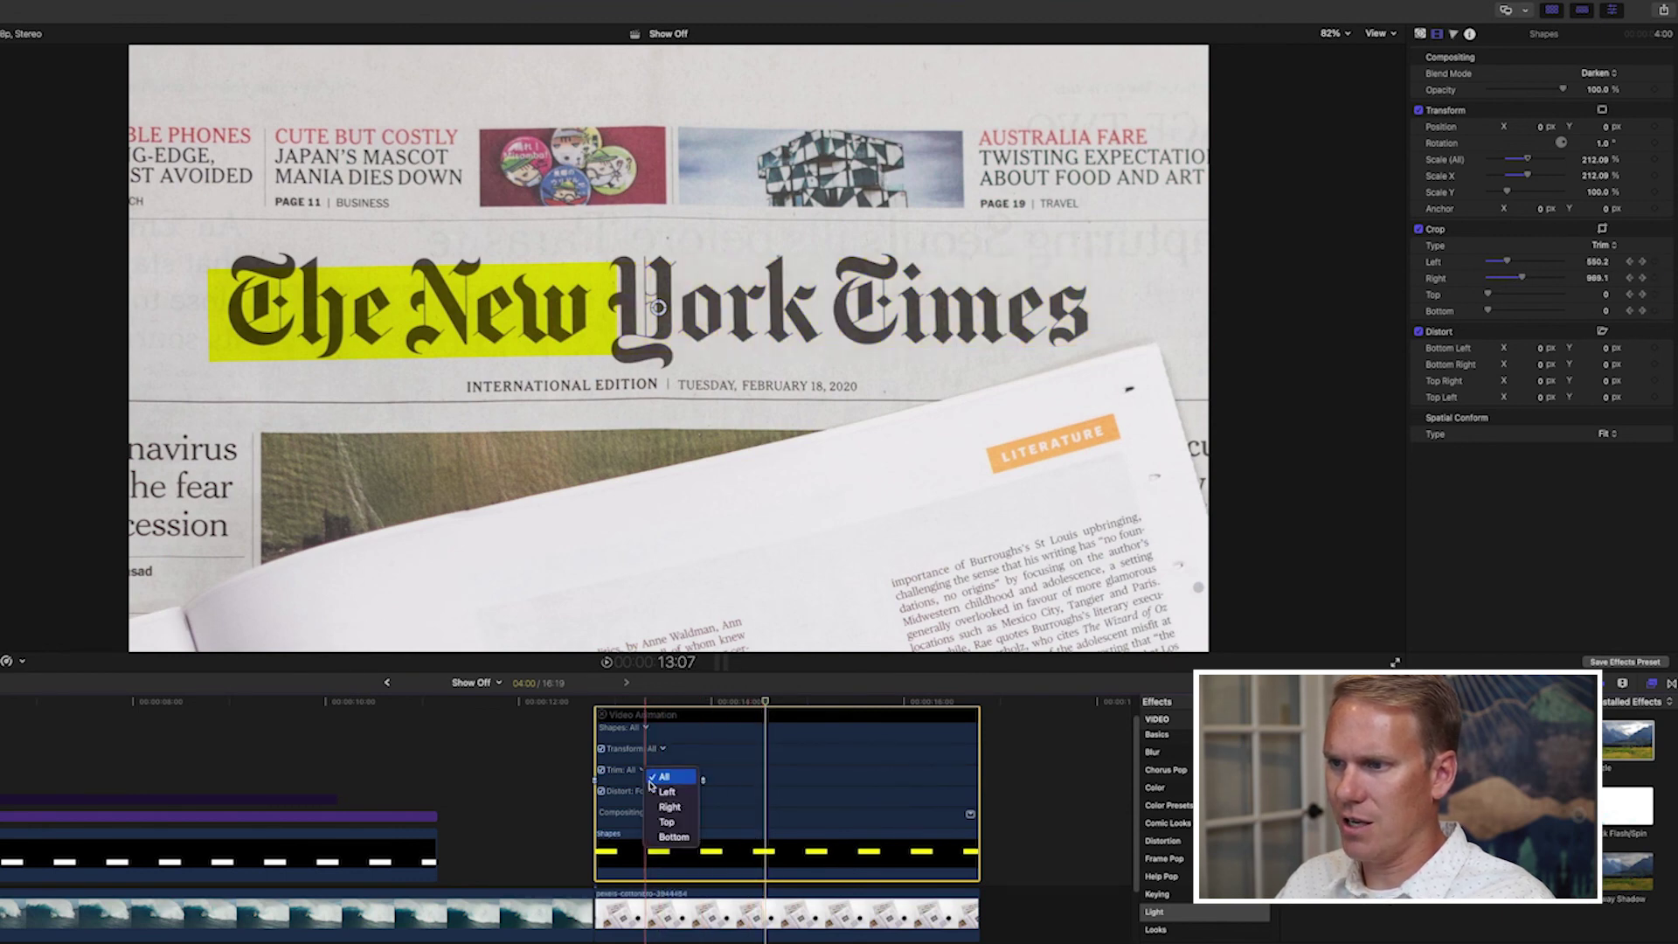
{"action": "left_click", "coordinate": [670, 809]}
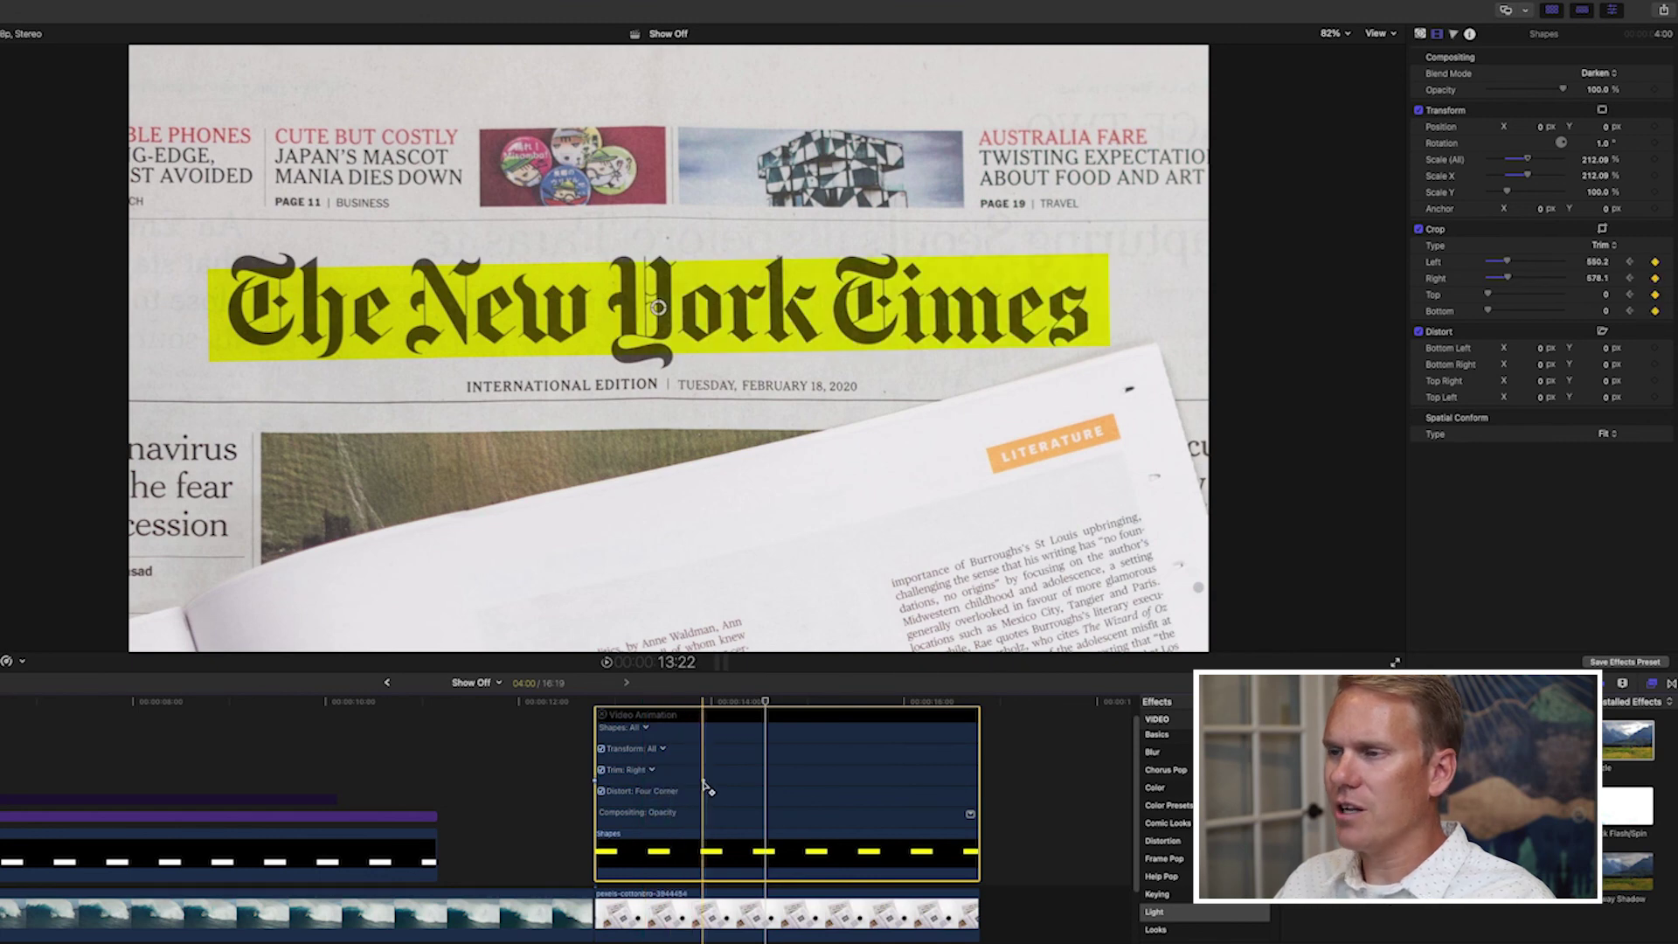
{"action": "left_click", "coordinate": [704, 778]}
{"action": "left_click_drag", "start_coordinate": [728, 780], "coordinate": [828, 780]}
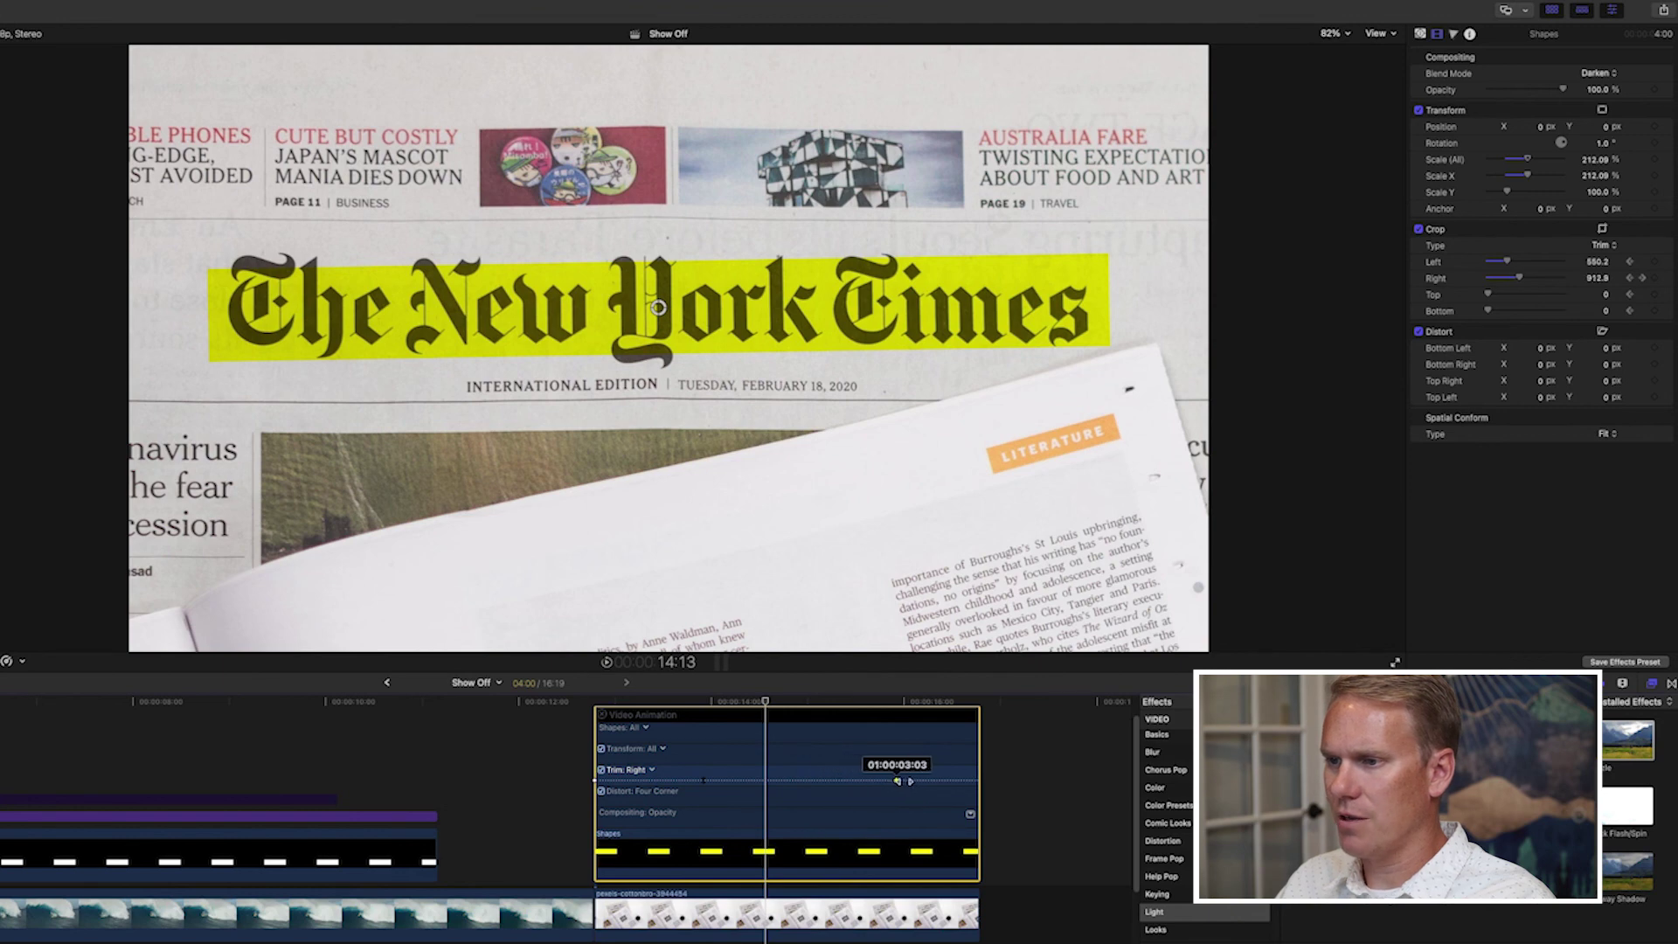
{"action": "left_click_drag", "start_coordinate": [910, 781], "coordinate": [905, 784]}
Step: Preview the slow highlight, move the Trim: Right end keyframe back to about 0:13, and replay with the video animation hidden
{"action": "left_click", "coordinate": [564, 741]}
{"action": "key", "text": "space"}
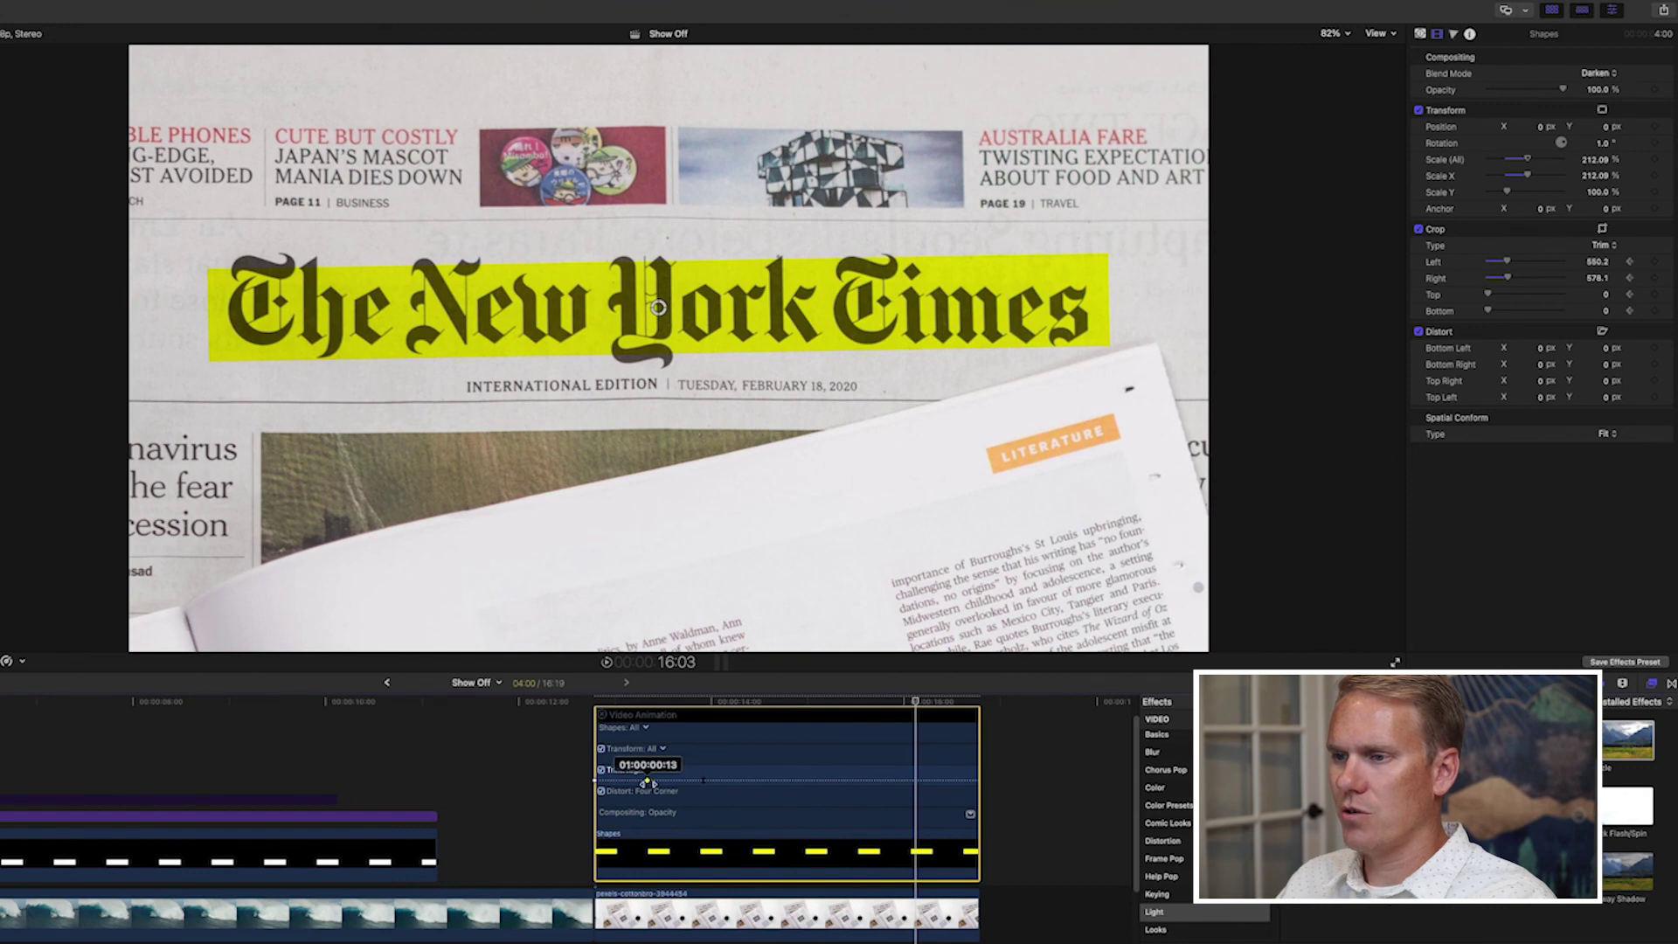
{"action": "key", "text": "ctrl+v"}
{"action": "key", "text": "space"}
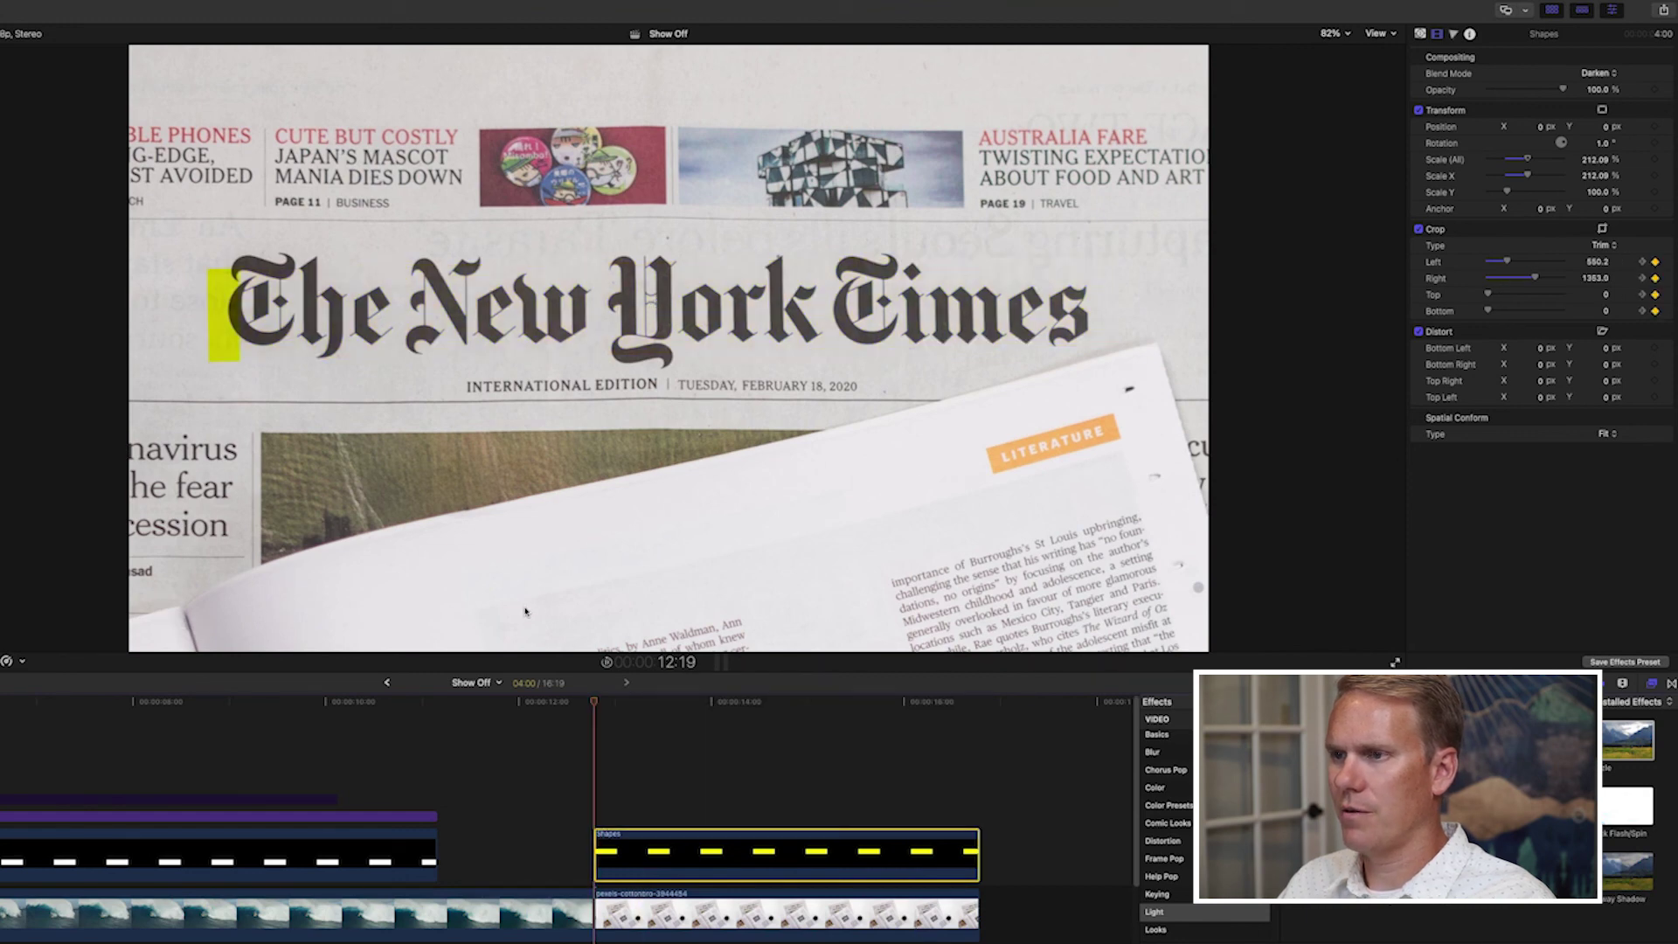